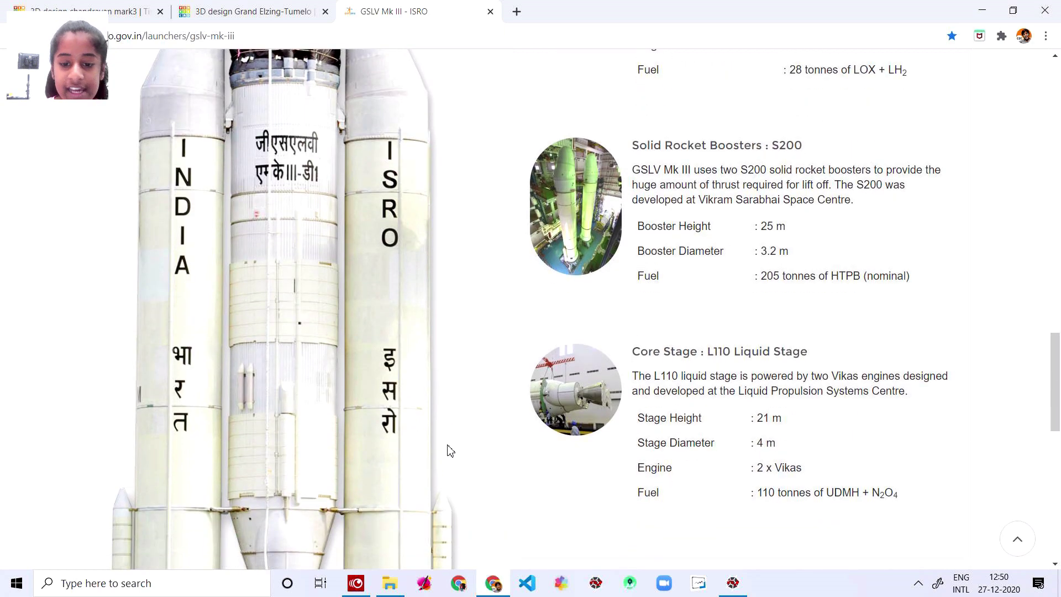
Examine the GSLV Mk III rocket image and its stage and booster specifications on the ISRO page.
scroll(638, 365, "up", 3)
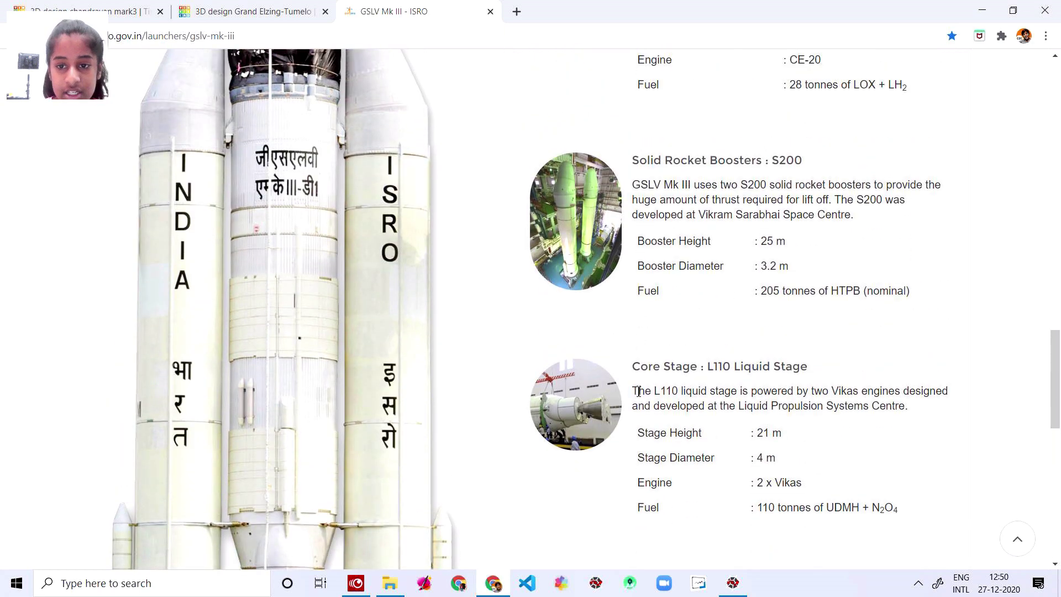
scroll(600, 209, "up", 6)
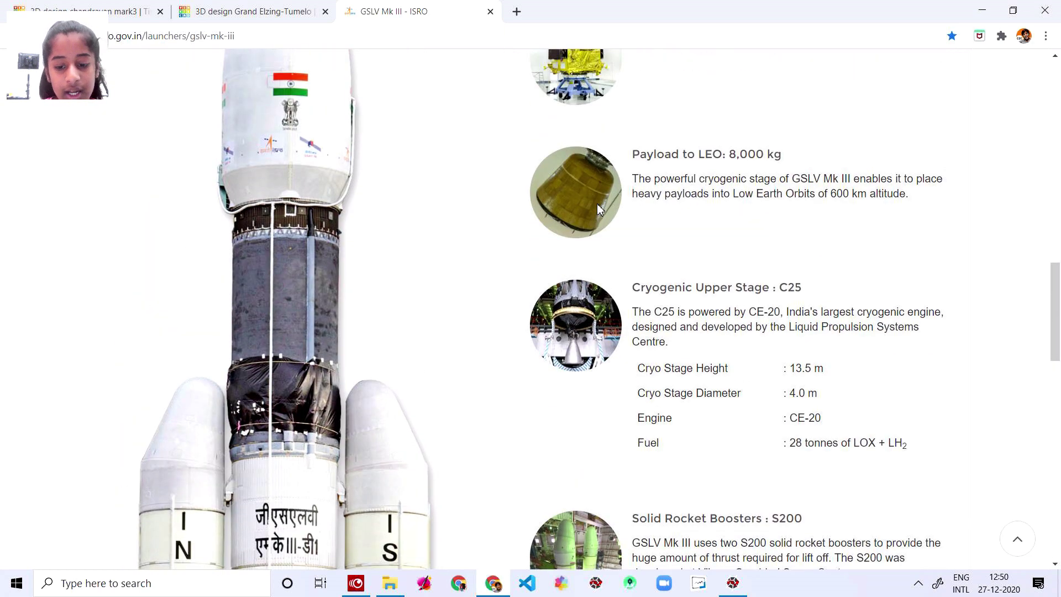
scroll(600, 209, "down", 1)
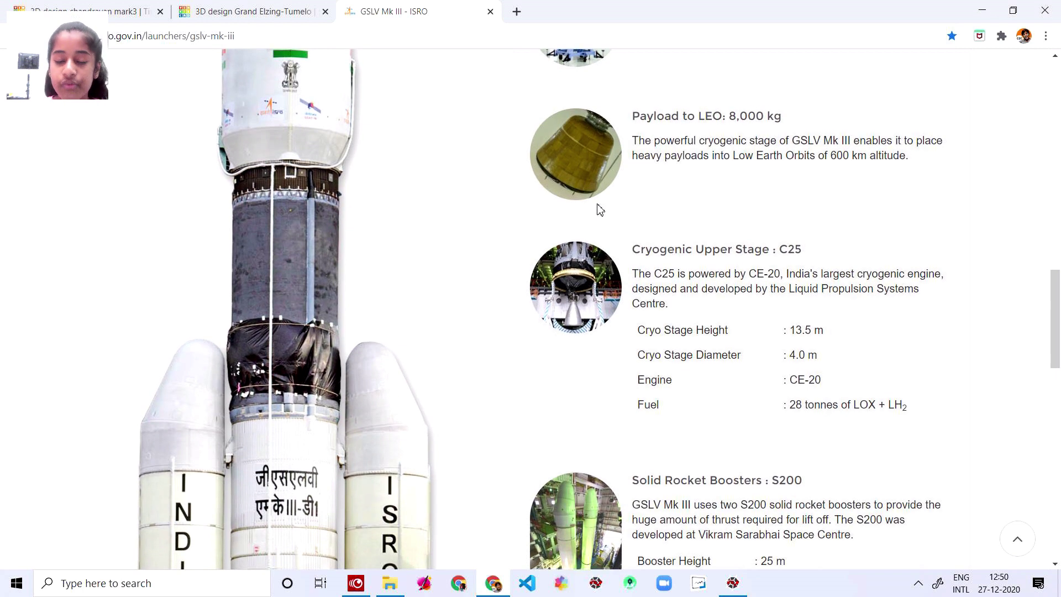
scroll(600, 209, "up", 1)
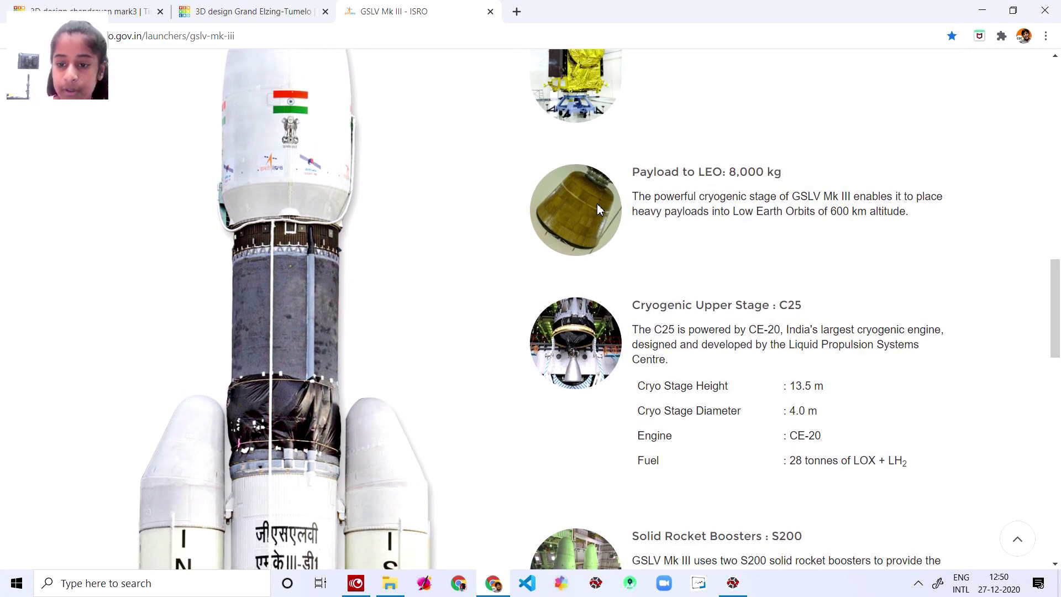
scroll(600, 209, "up", 3)
scroll(600, 209, "up", 2)
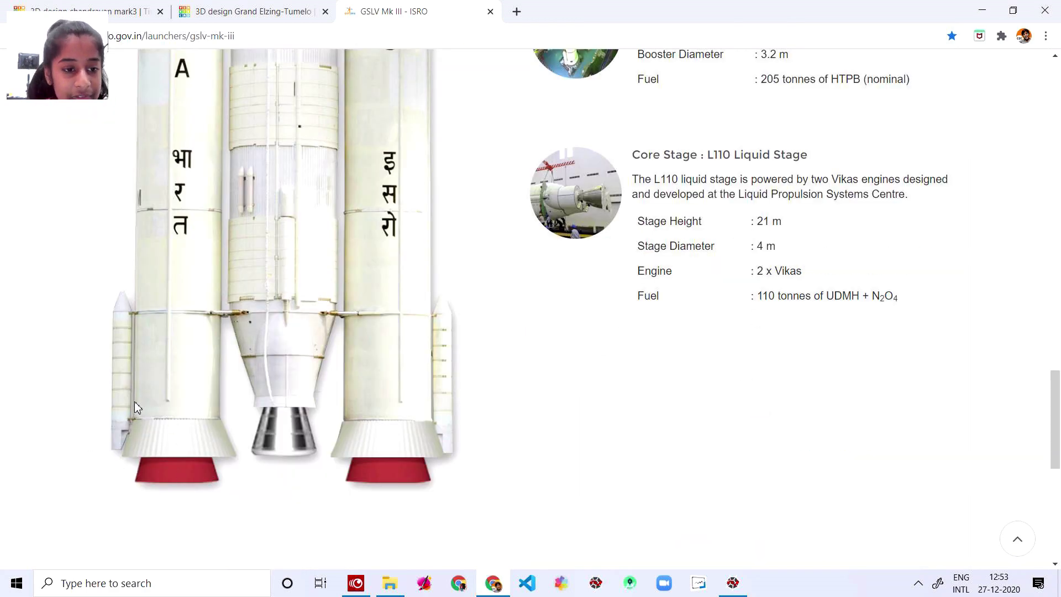
scroll(157, 369, "up", 9)
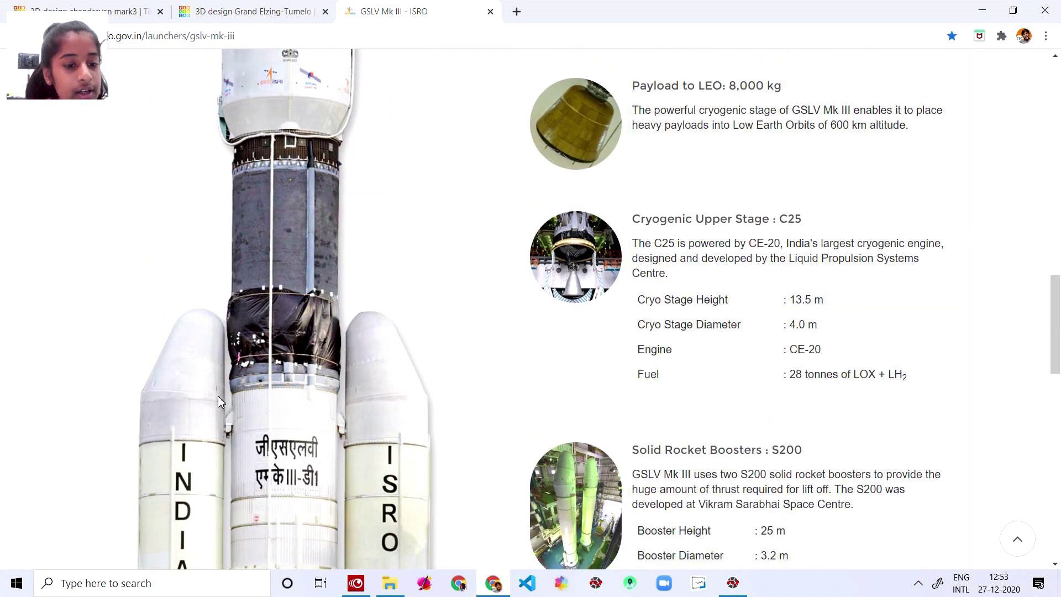
scroll(243, 226, "down", 10)
scroll(244, 226, "up", 7)
scroll(244, 226, "down", 4)
scroll(242, 128, "down", 7)
scroll(241, 128, "up", 8)
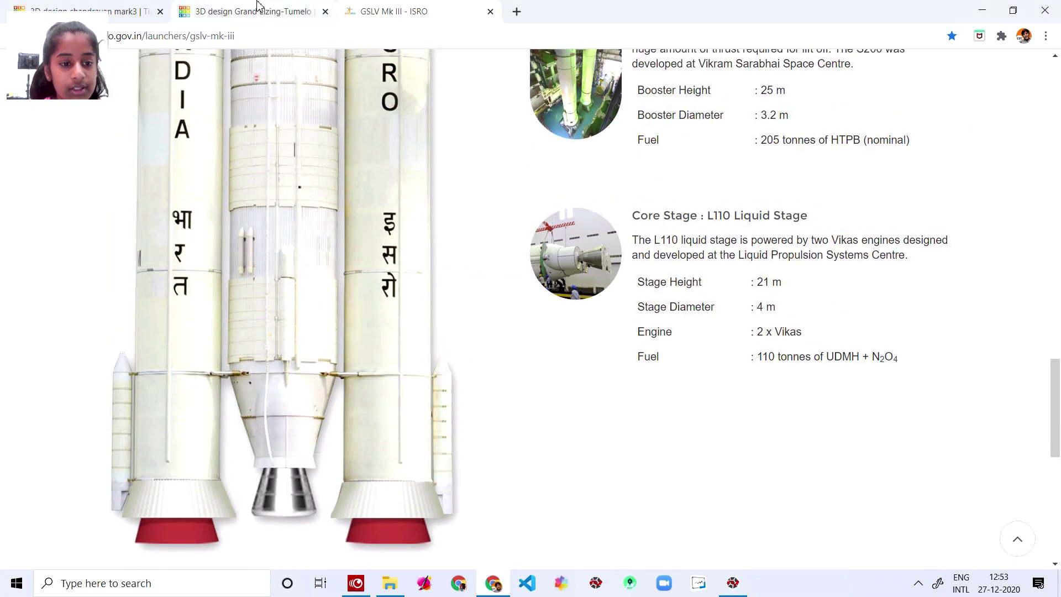
Switch to the empty Tinkercad design, place a cone on the workplane and raise it above the surface.
left_click(249, 11)
right_click_drag(722, 451, 707, 363)
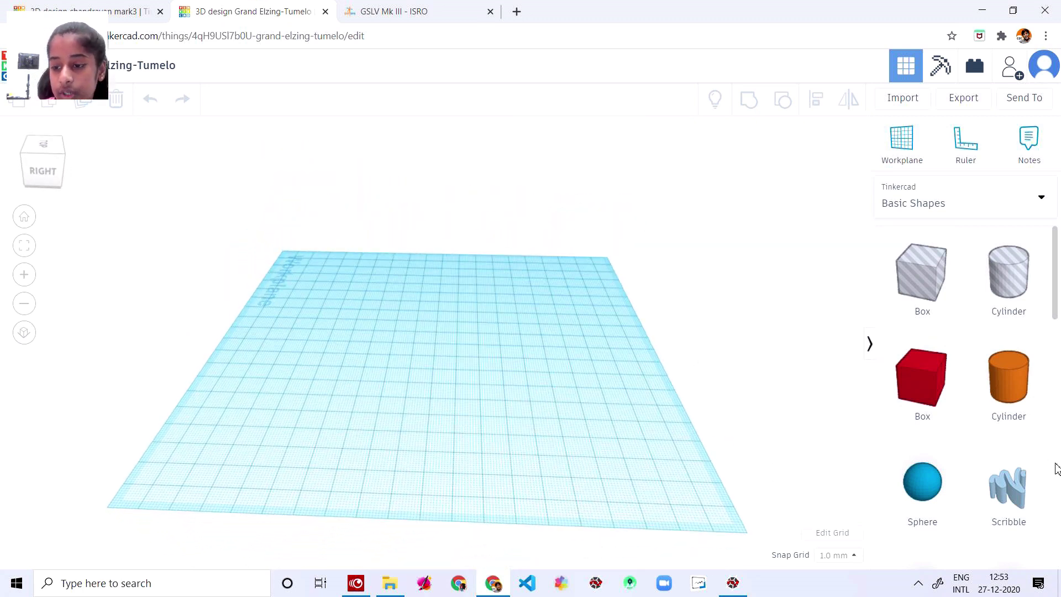
scroll(978, 438, "down", 5)
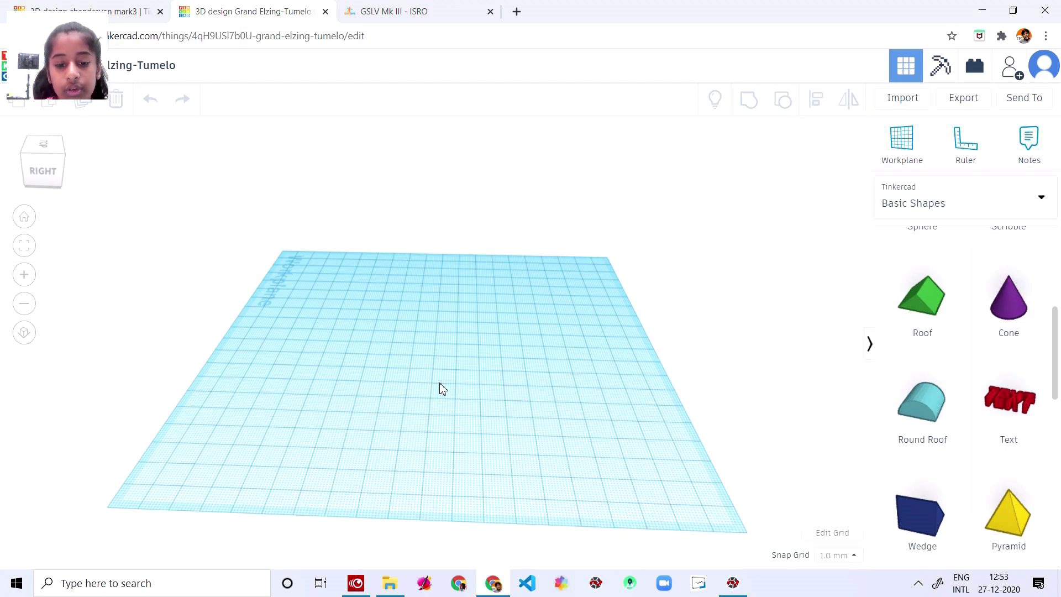
left_click_drag(1008, 302, 337, 323)
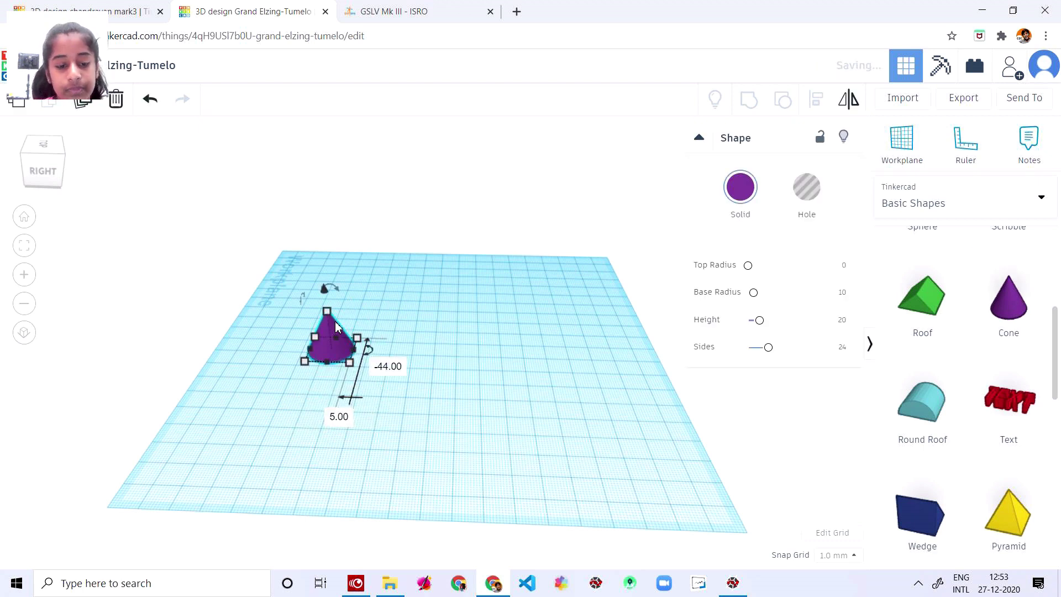
key("Escape")
left_click(330, 334)
left_click_drag(326, 286, 326, 254)
Study the rocket's boosters and nozzles on the ISRO page and in the finished chandrayan mark3 design as a modelling reference.
left_click(420, 11)
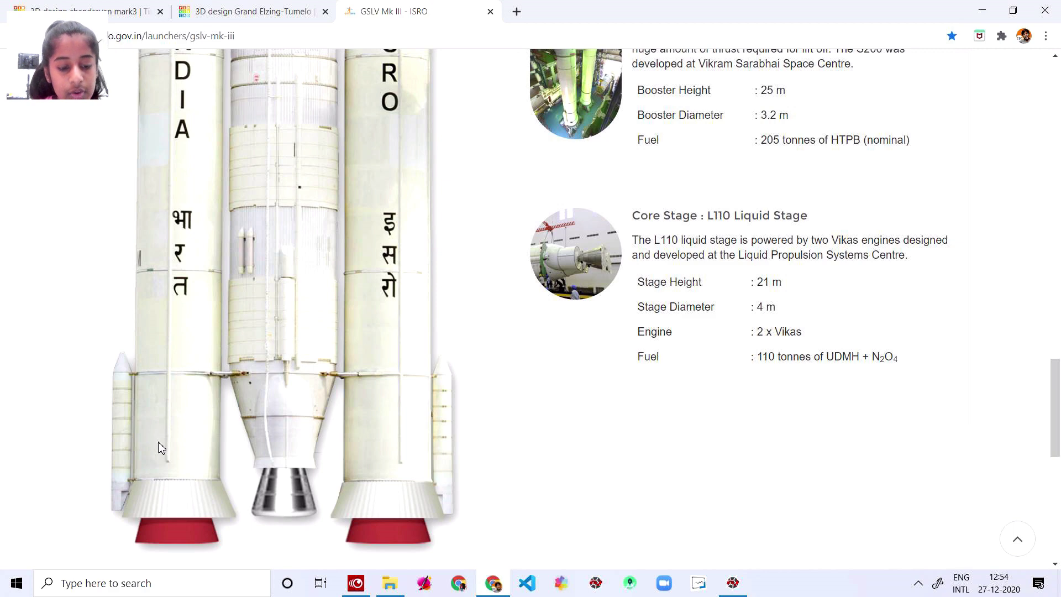
scroll(188, 458, "down", 2)
scroll(185, 419, "up", 15)
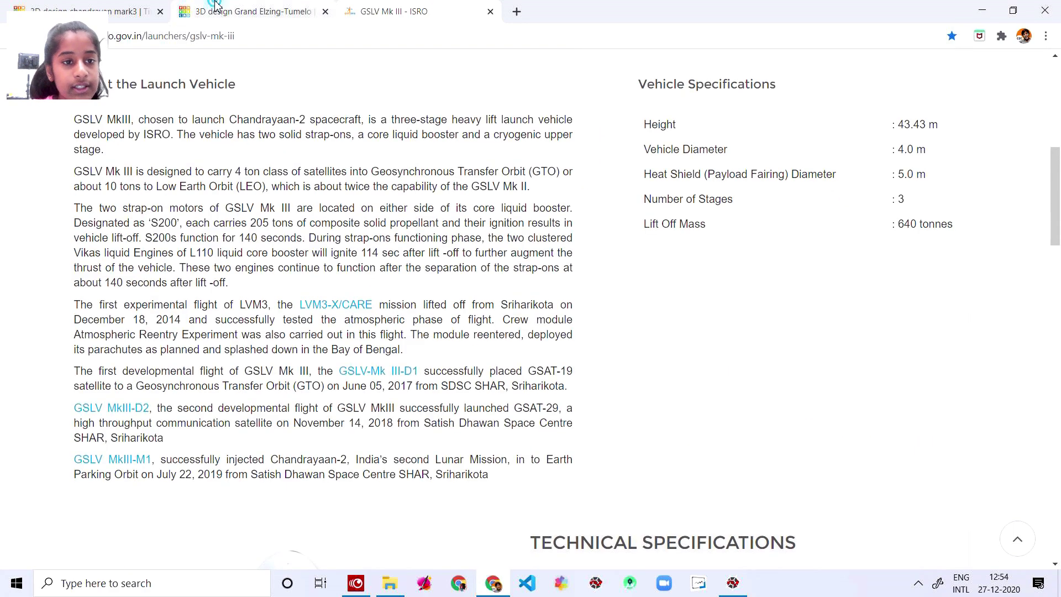
left_click(215, 7)
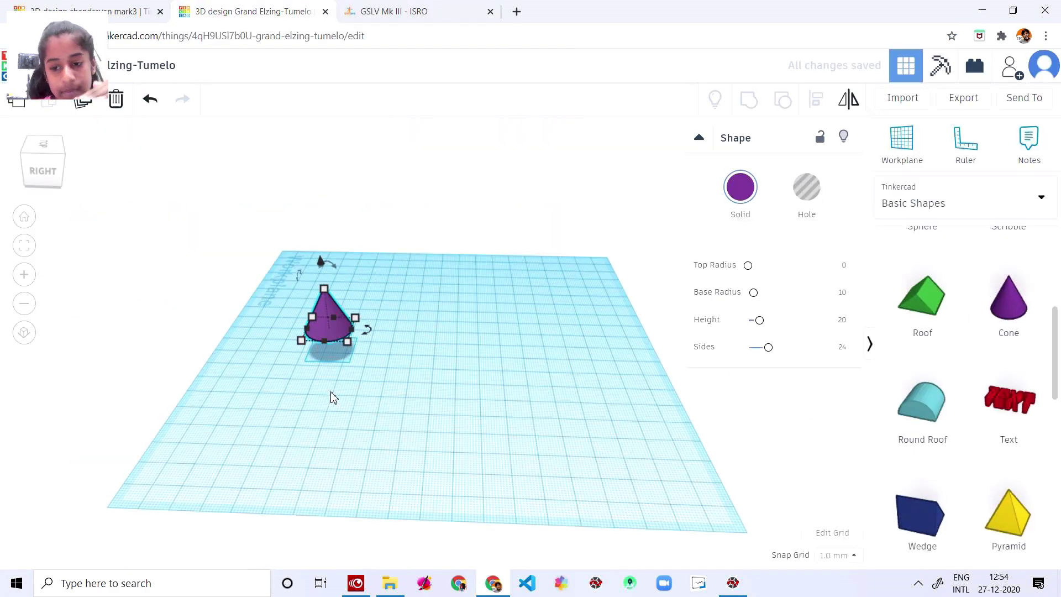
left_click(395, 11)
scroll(410, 273, "up", 8)
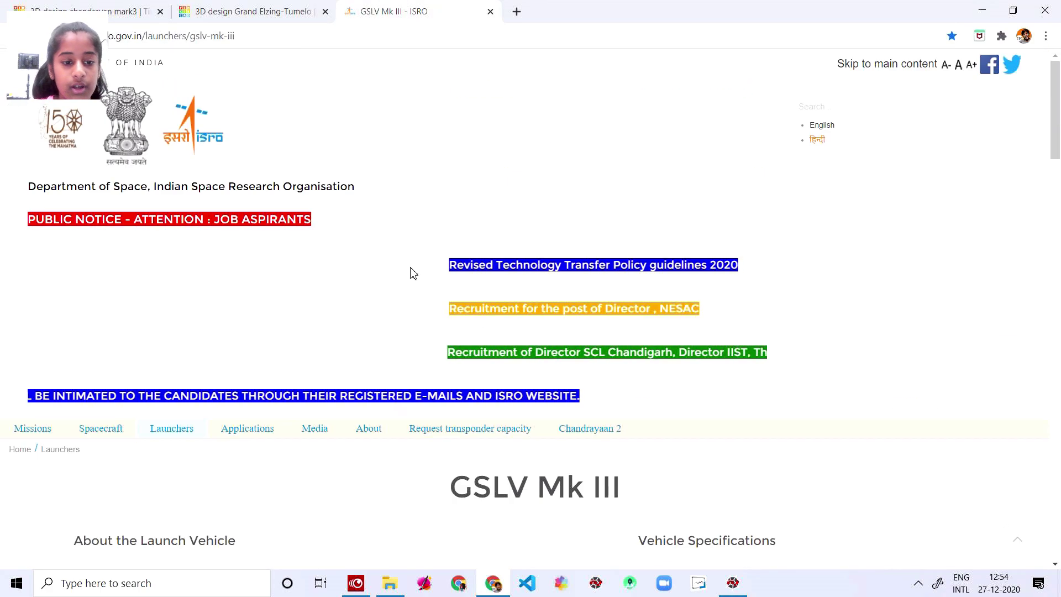
scroll(410, 272, "down", 18)
scroll(410, 271, "down", 12)
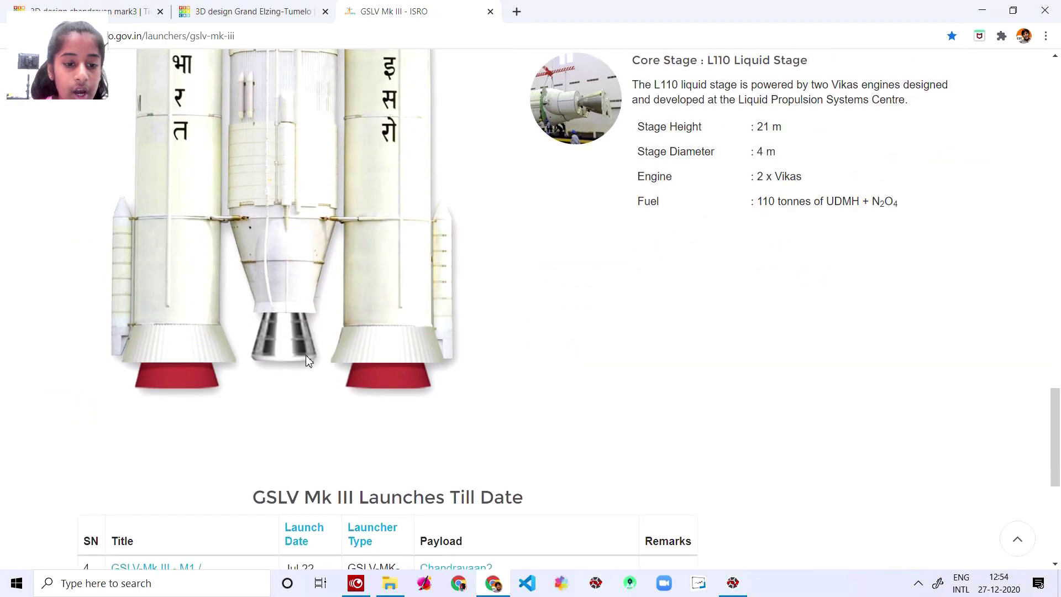
scroll(292, 358, "up", 10)
scroll(292, 358, "down", 1)
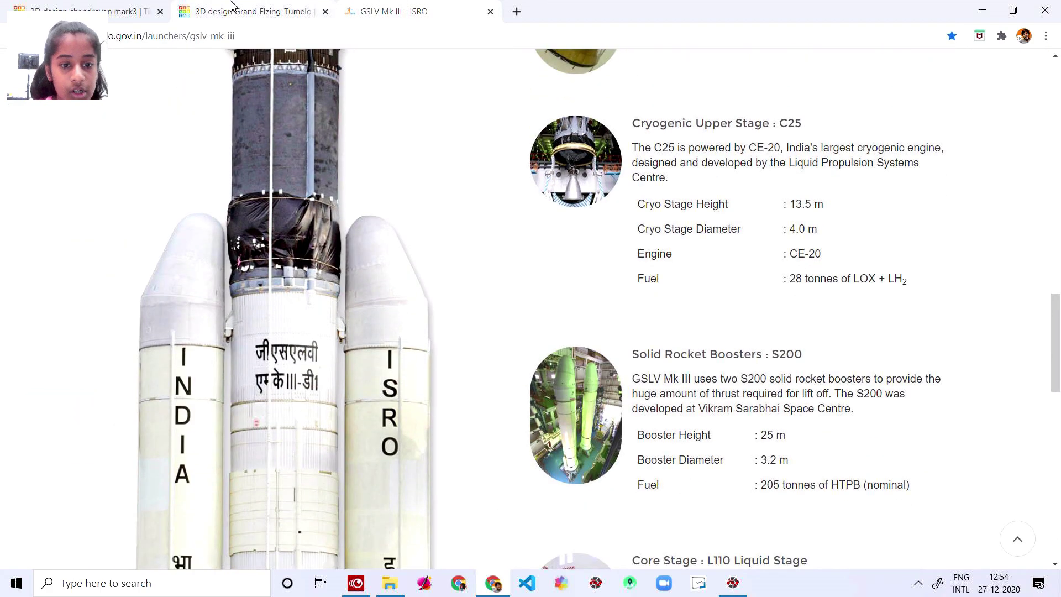
left_click(231, 6)
left_click(144, 12)
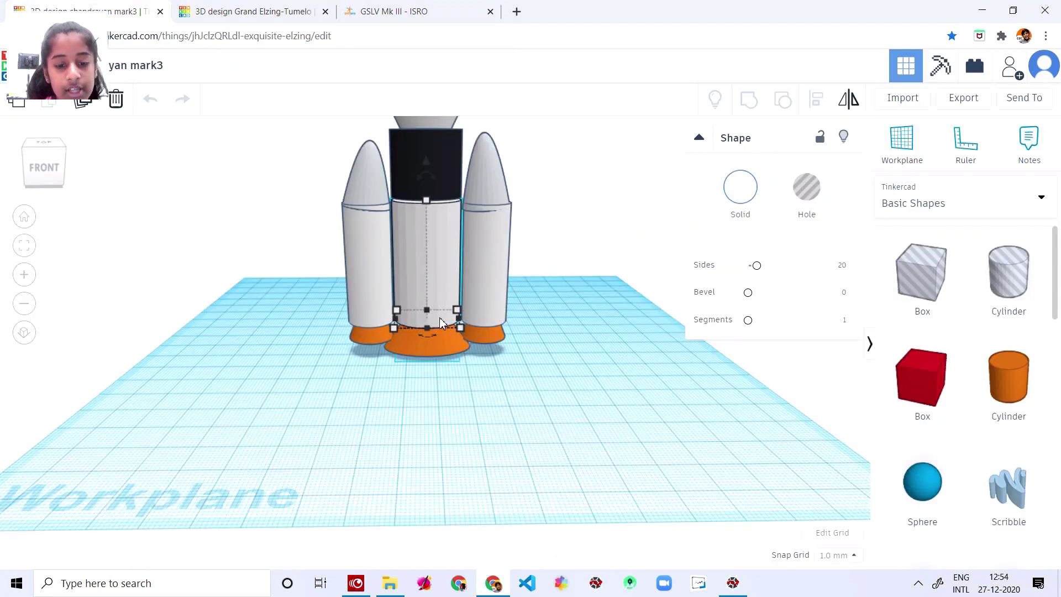
left_click(249, 12)
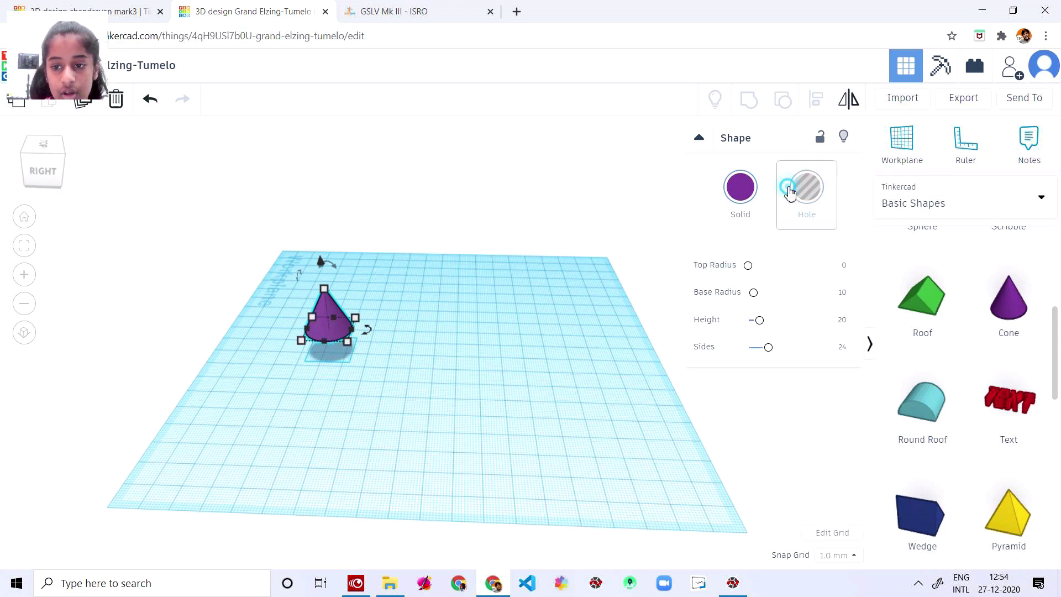
Try white and a very light grey as the cone's colour, checking the finished chandrayan mark3 design for reference.
left_click(740, 187)
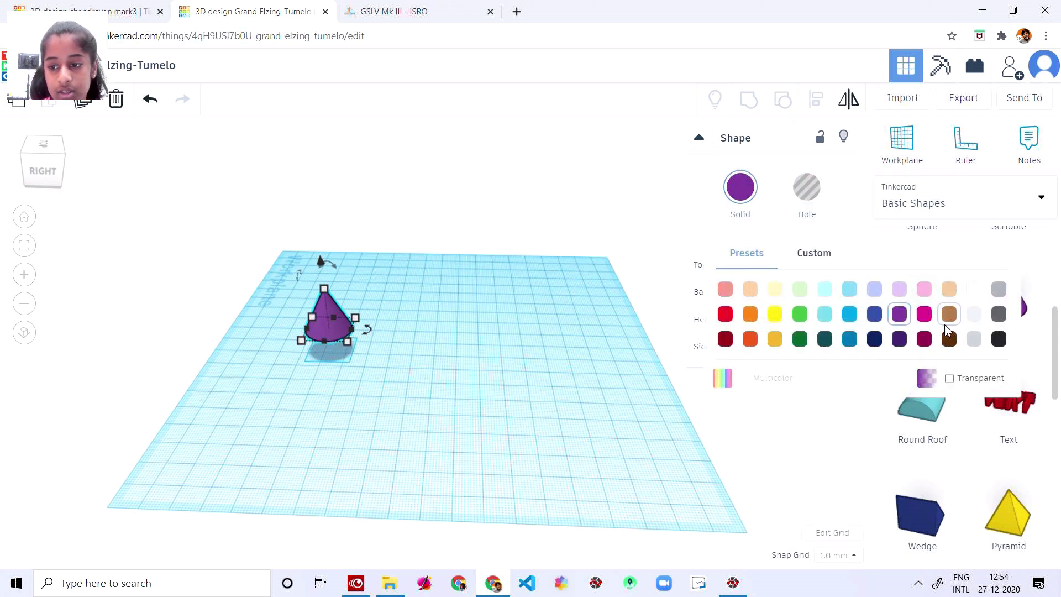
left_click(970, 290)
left_click(765, 457)
left_click(38, 8)
left_click(210, 11)
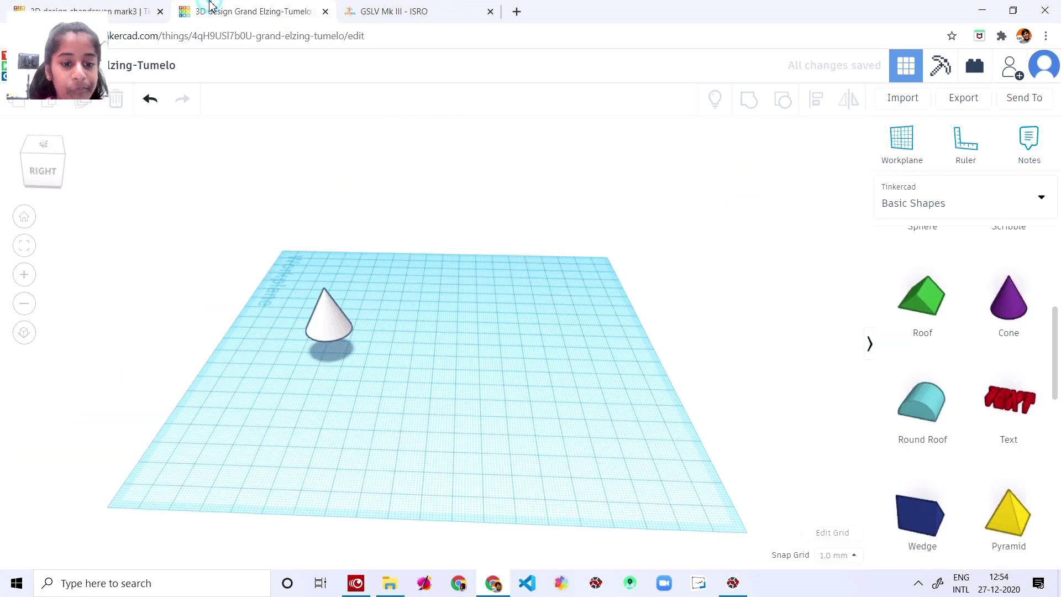
left_click(321, 317)
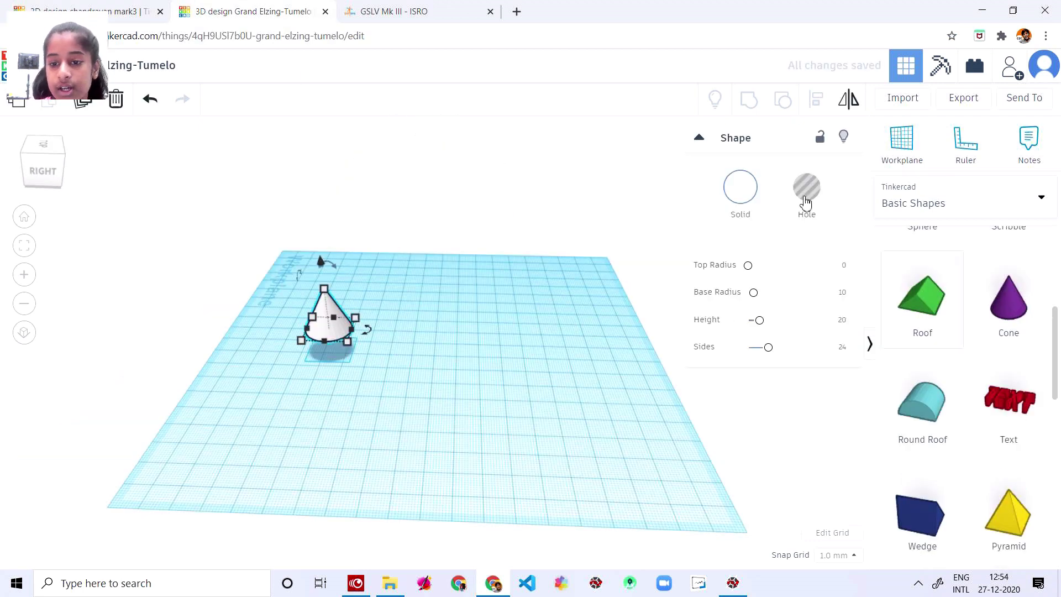
left_click(749, 200)
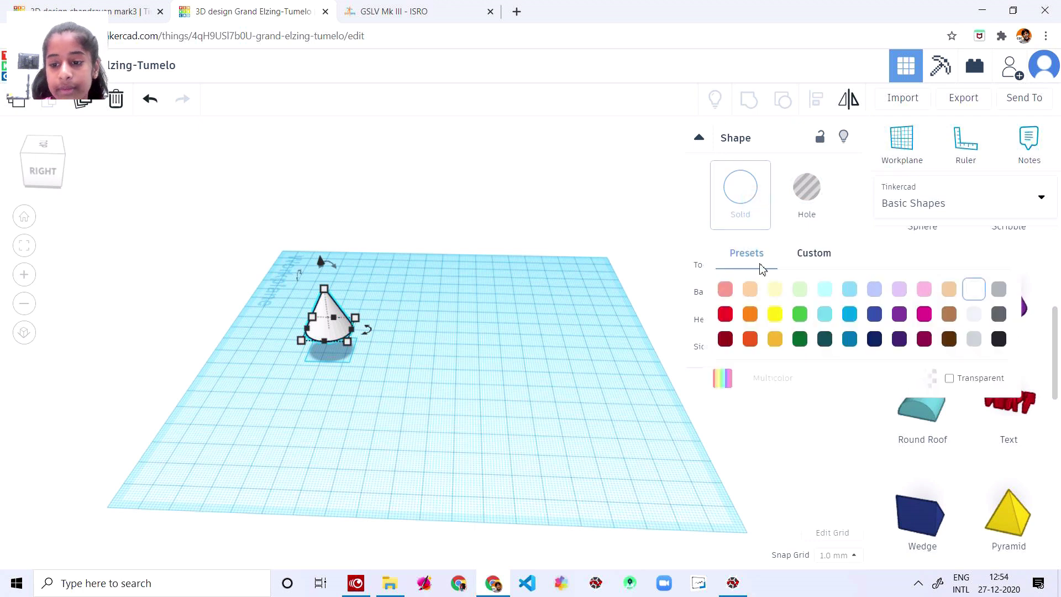
left_click(975, 315)
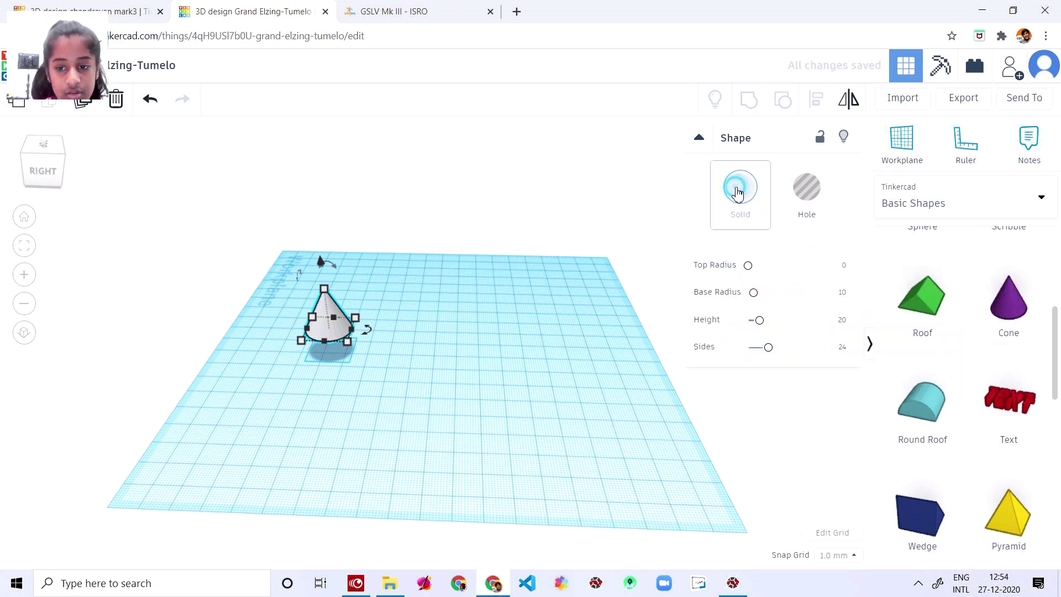
Colour the cone orange and compare it with the booster nozzles in the ISRO page's rocket image.
left_click(738, 193)
left_click(751, 310)
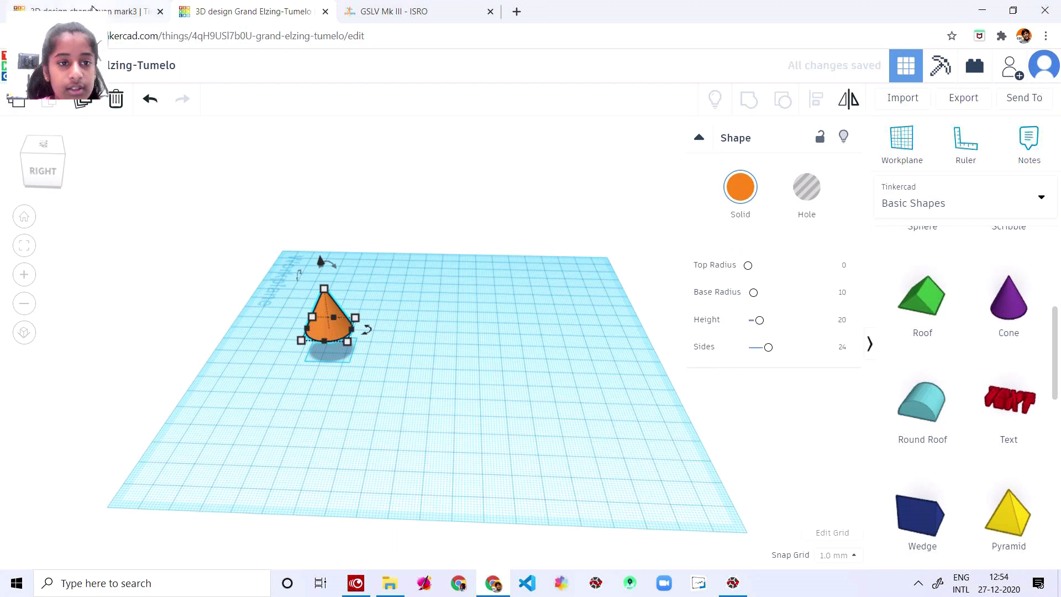
left_click(420, 11)
scroll(201, 544, "down", 8)
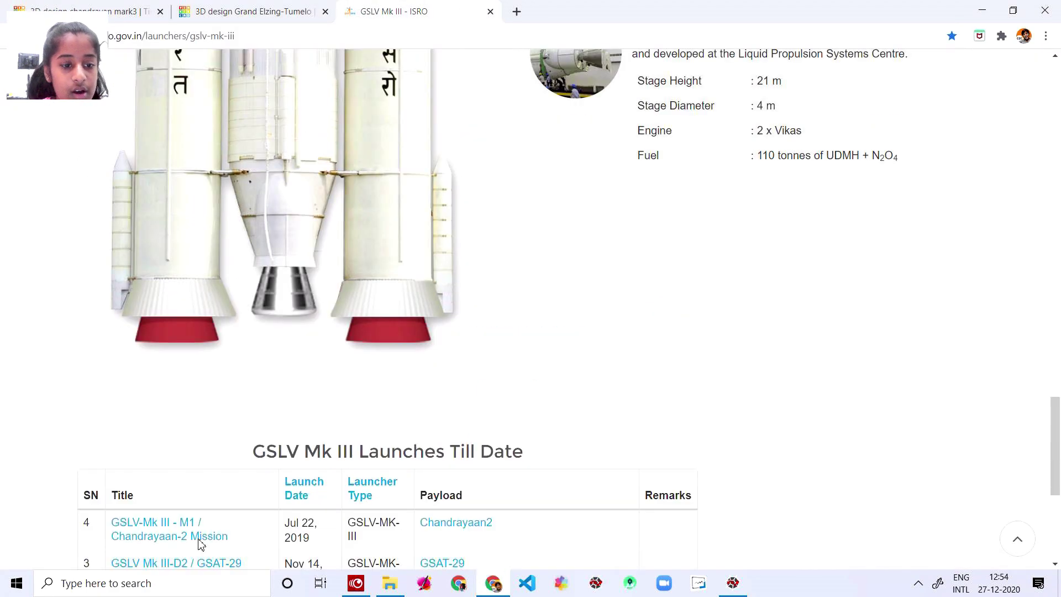
scroll(182, 516, "up", 3)
left_click(248, 11)
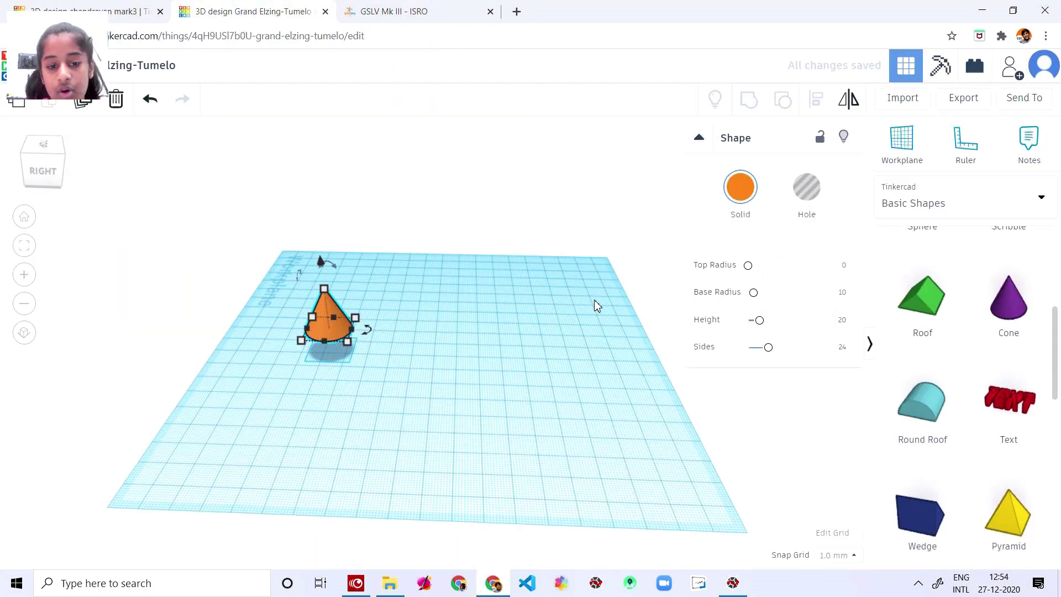
left_click(765, 398)
Add a cylinder beside the orange cone, made solid with 64 sides.
scroll(982, 410, "down", 3)
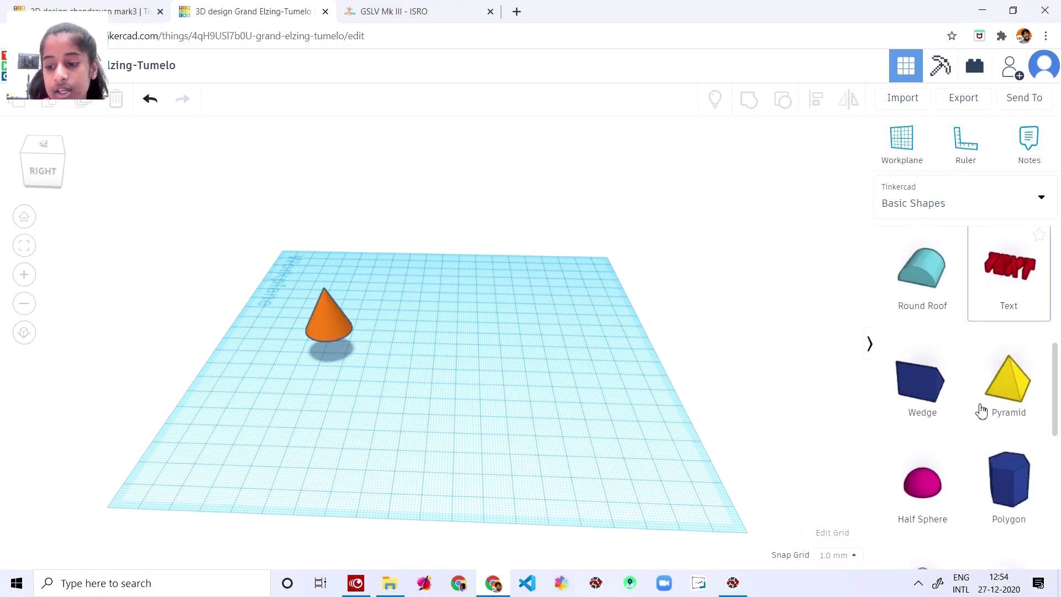
scroll(982, 410, "up", 4)
scroll(982, 410, "up", 4)
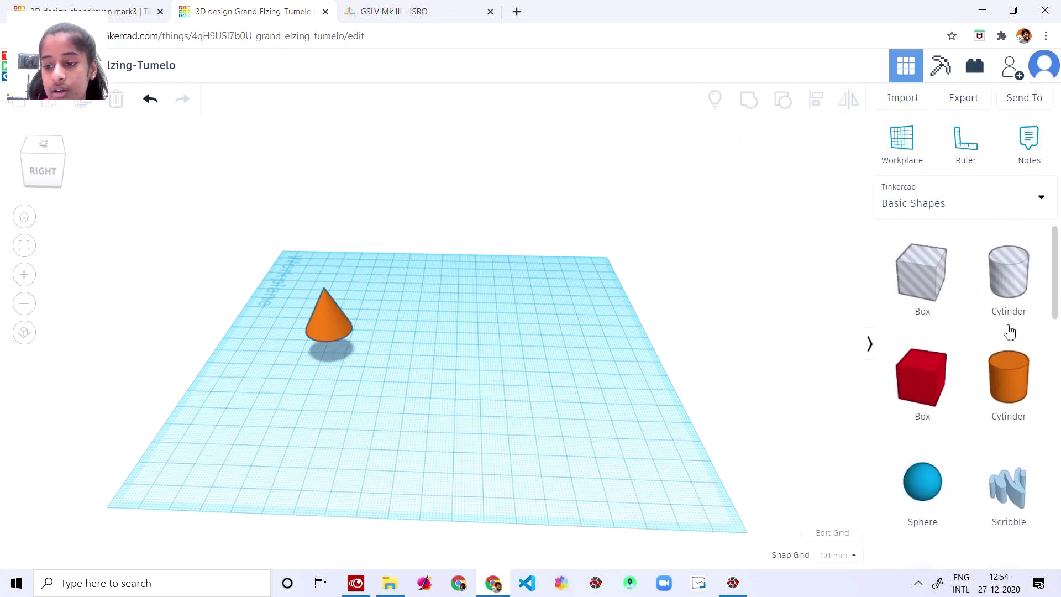
left_click_drag(751, 409, 309, 389)
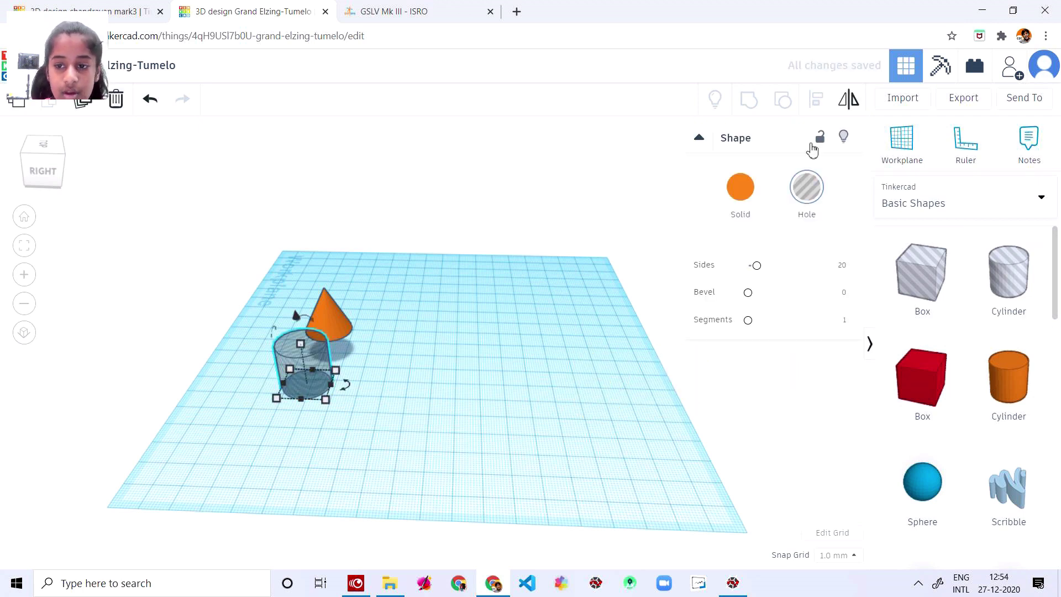
left_click(740, 188)
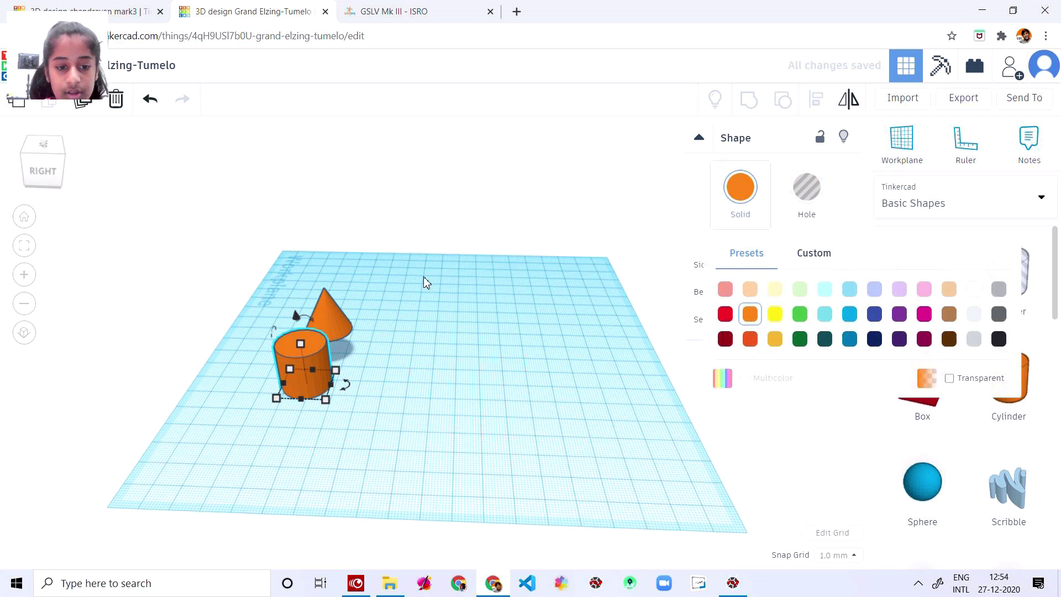
left_click(691, 210)
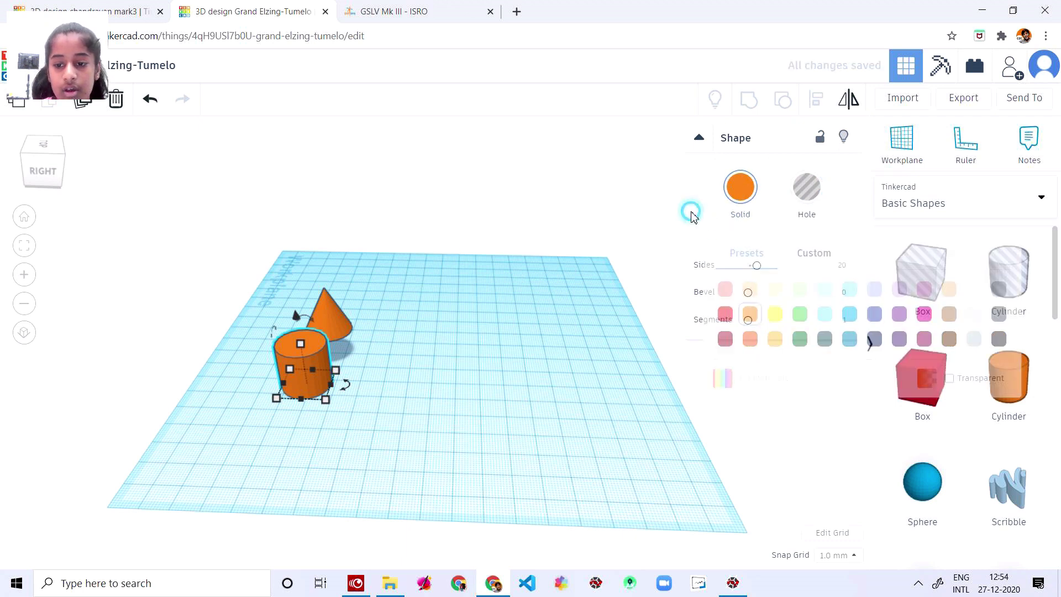
left_click_drag(758, 266, 839, 261)
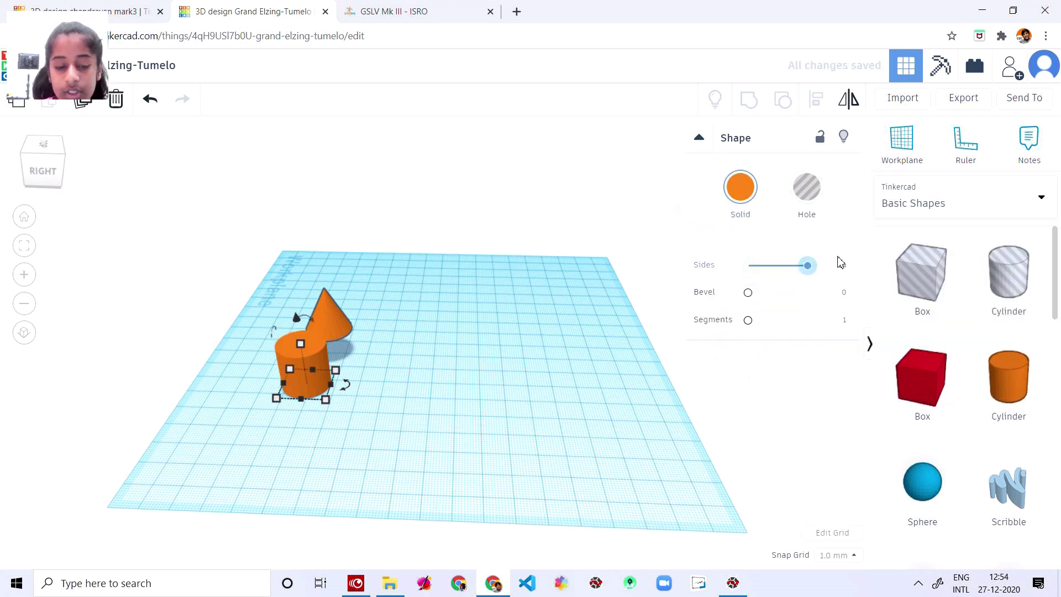
Raise the cylinder and move it onto the upper part of the orange cone, and colour the cylinder white.
left_click_drag(313, 357, 287, 210)
left_click_drag(319, 270, 353, 281)
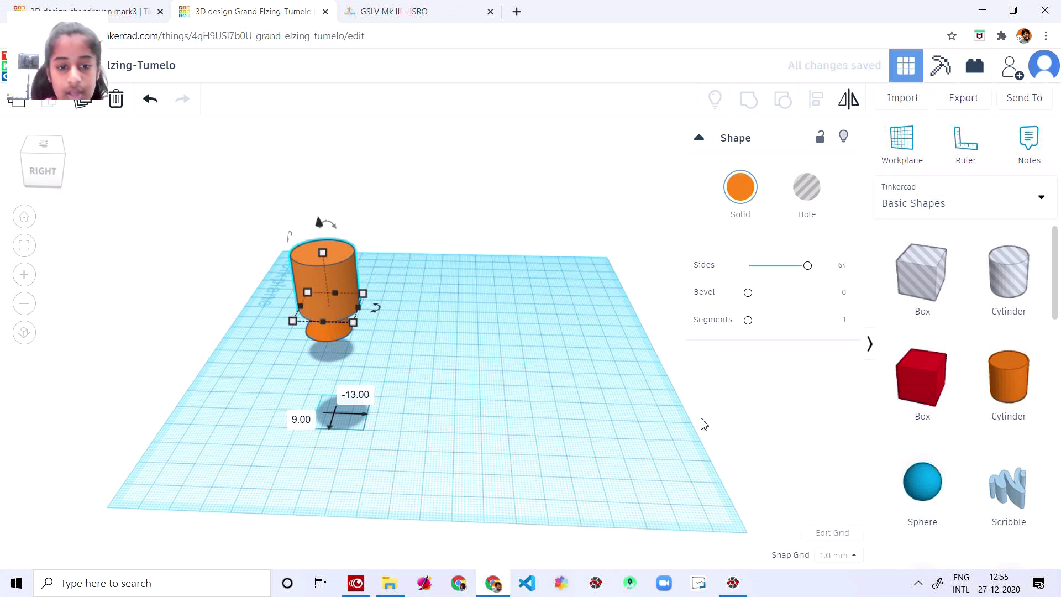
left_click(741, 188)
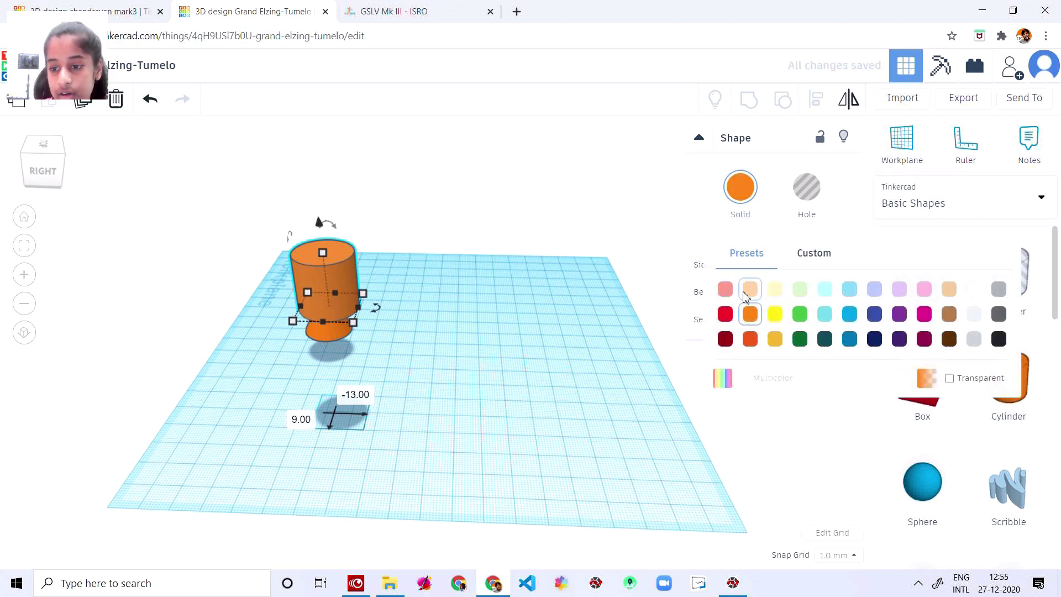
left_click(972, 290)
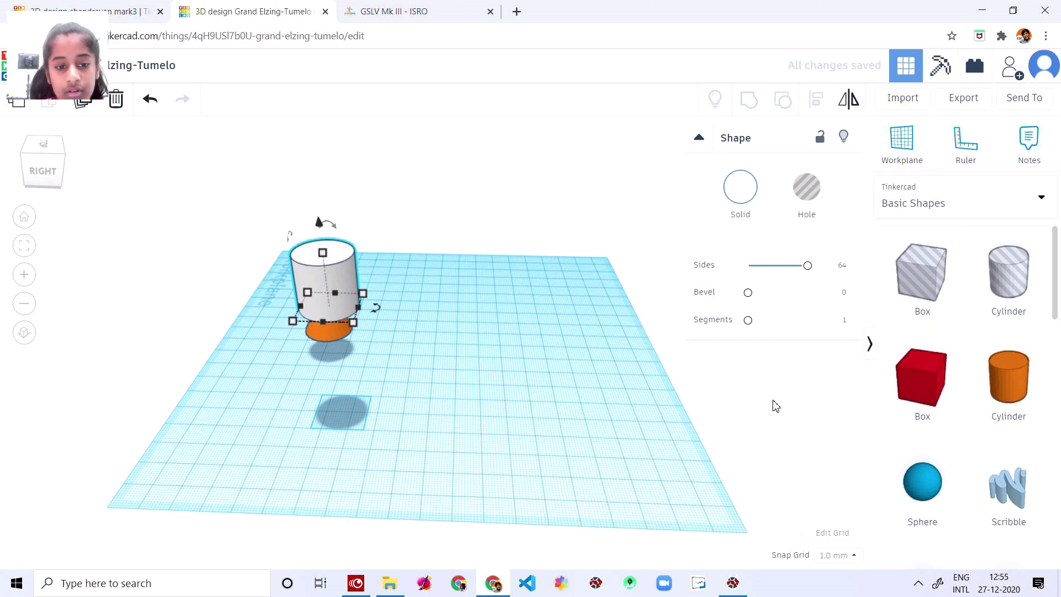
Change the cylinder's colour from white to the very light grey preset.
right_click(339, 278)
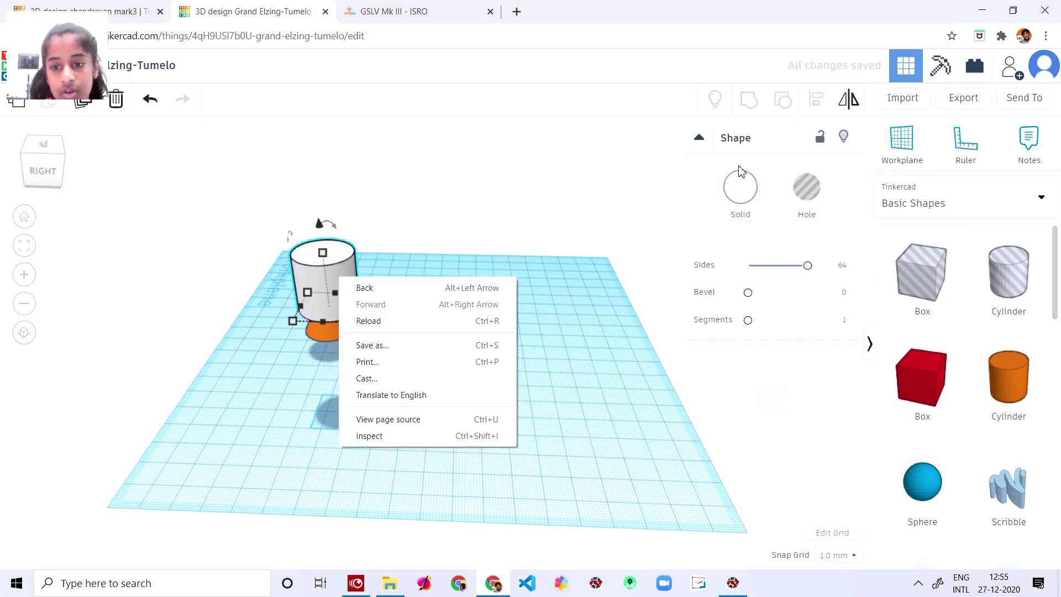
left_click(739, 182)
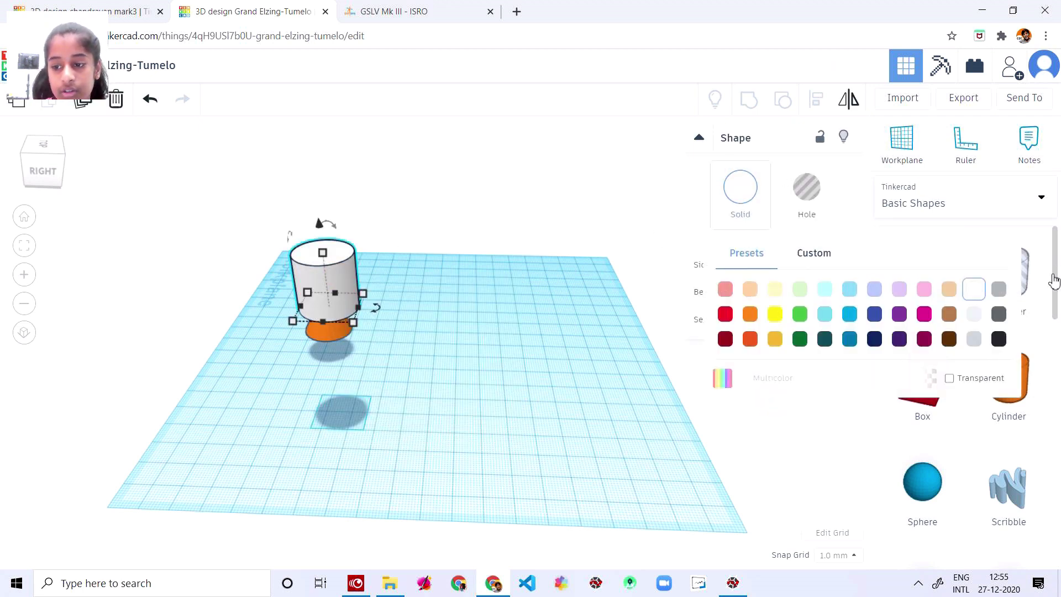
left_click(971, 324)
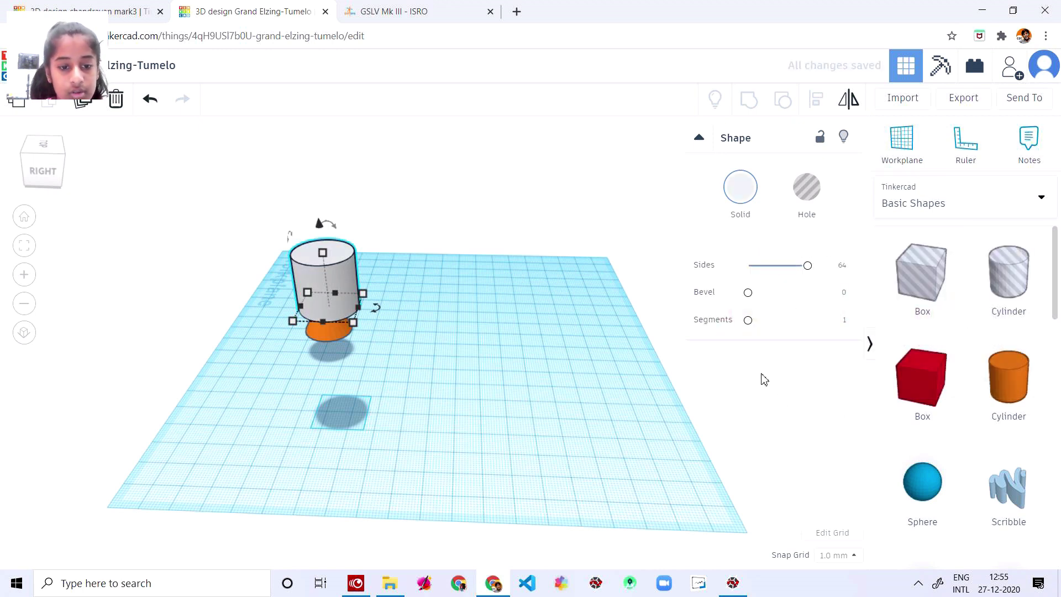
left_click(424, 365)
Move the grey cylinder over the orange cone and lower it to 20 mm above the workplane.
right_click_drag(701, 415, 664, 387)
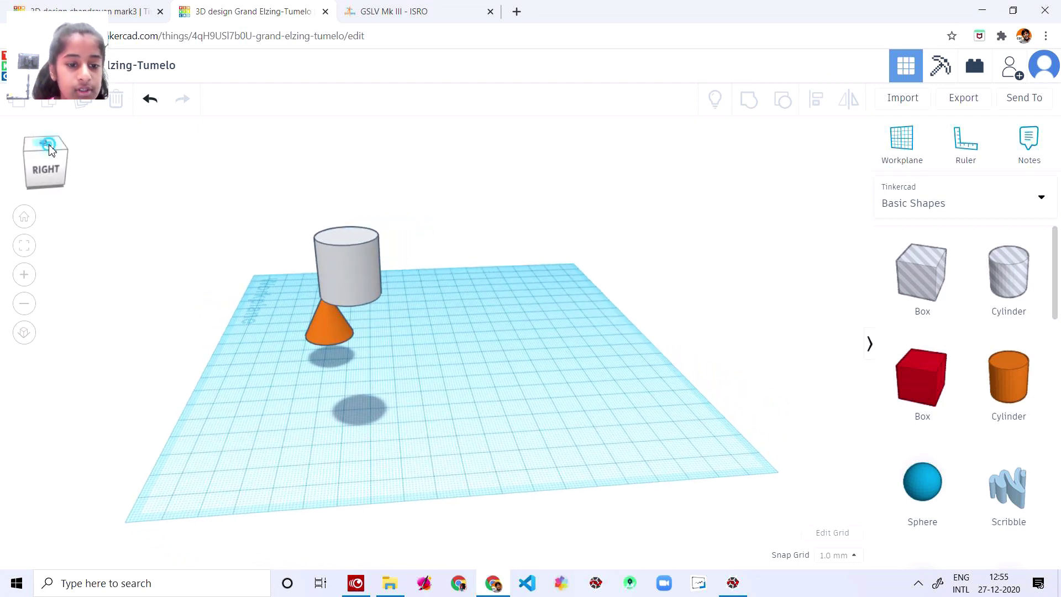
left_click(48, 147)
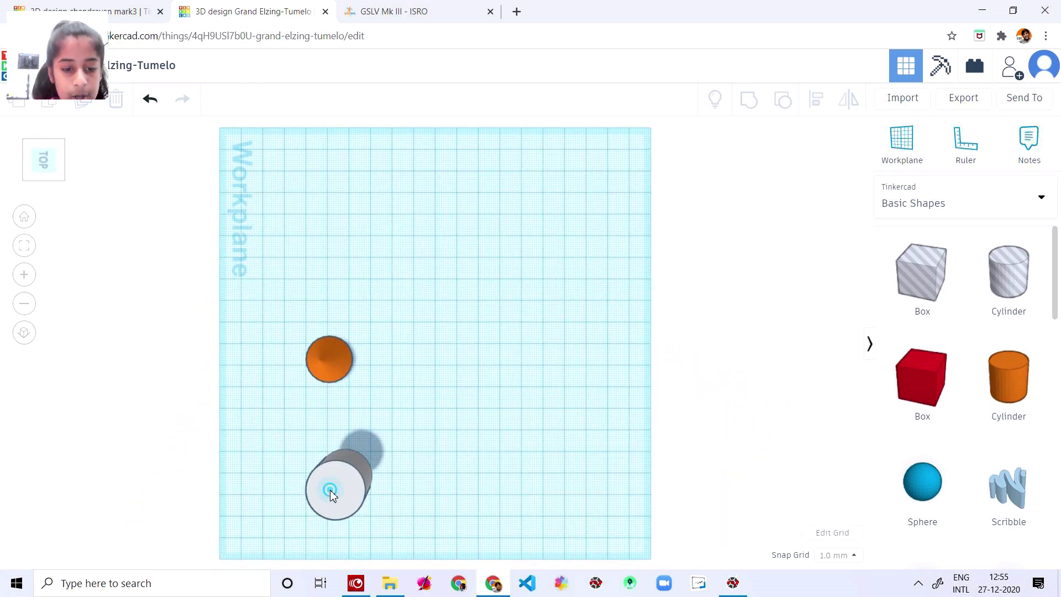
left_click_drag(330, 492, 309, 371)
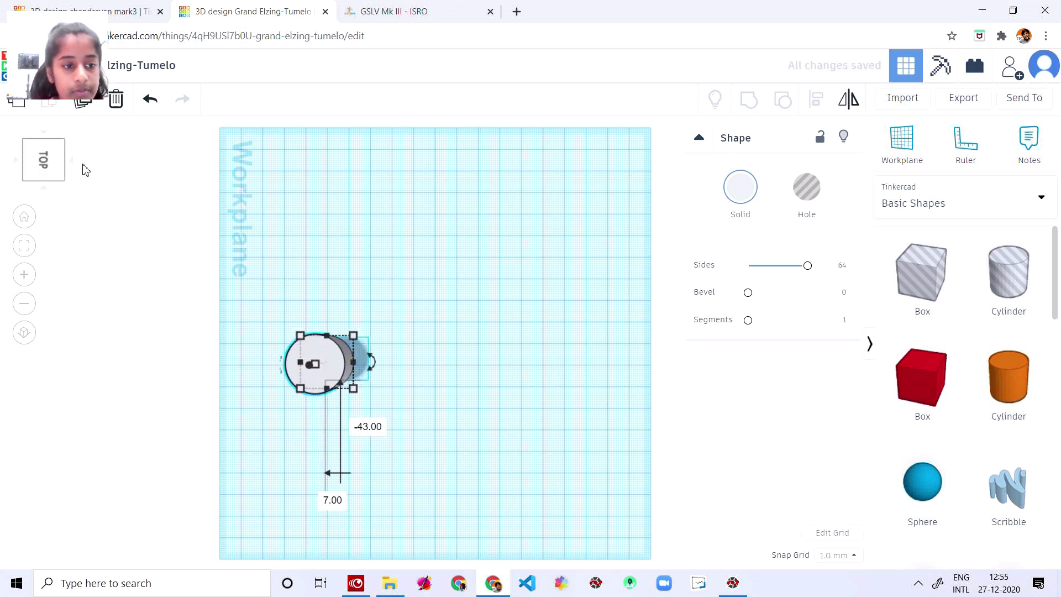
left_click(69, 161)
left_click_drag(428, 237, 429, 259)
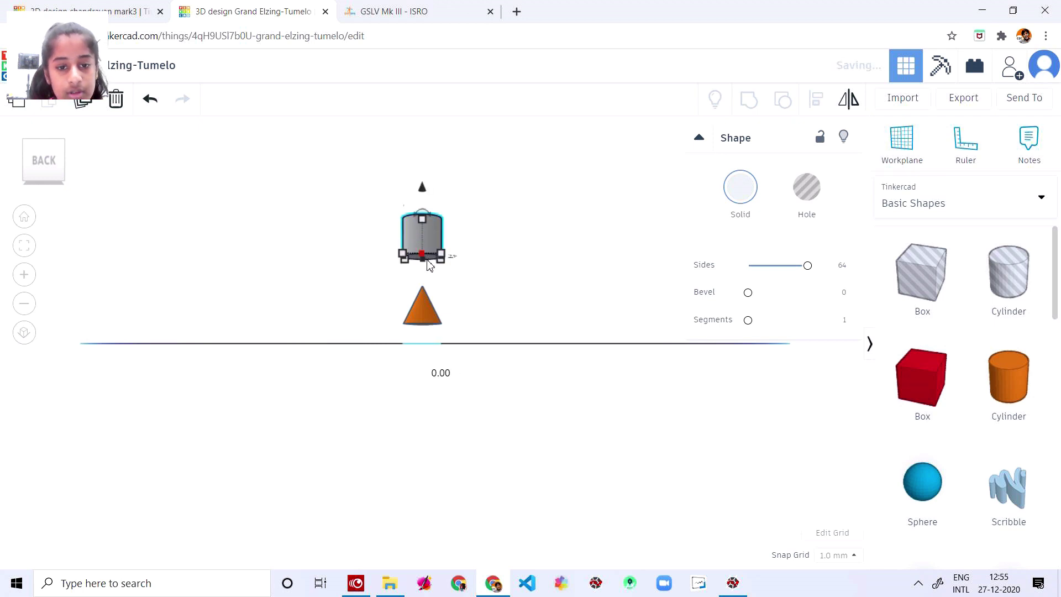
left_click_drag(424, 196, 423, 243)
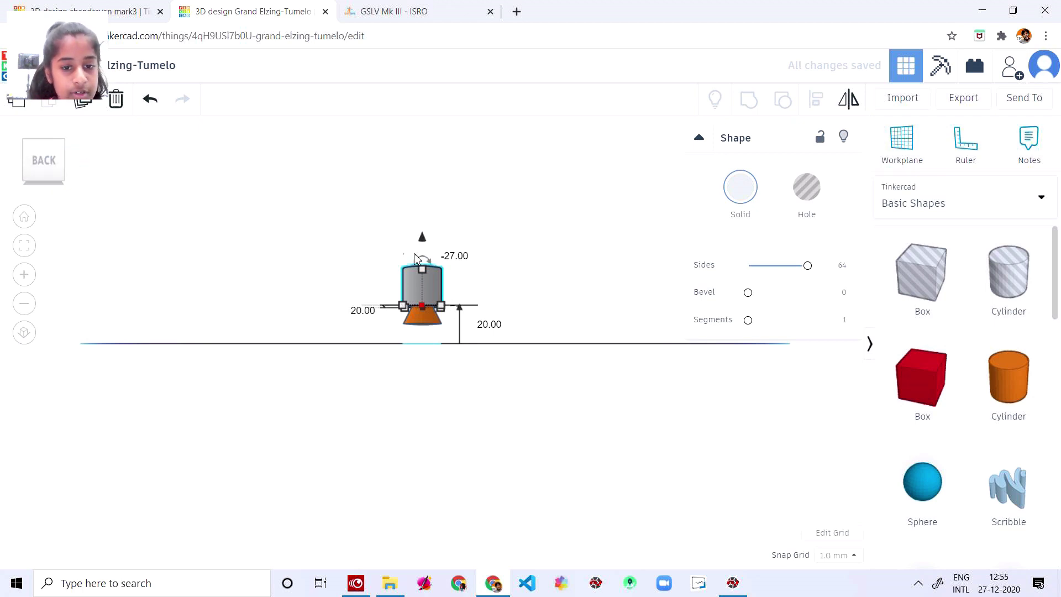
Lower the cylinder 1 mm further onto the cone and shift it 6 mm to centre it over the nozzle.
left_click(420, 236)
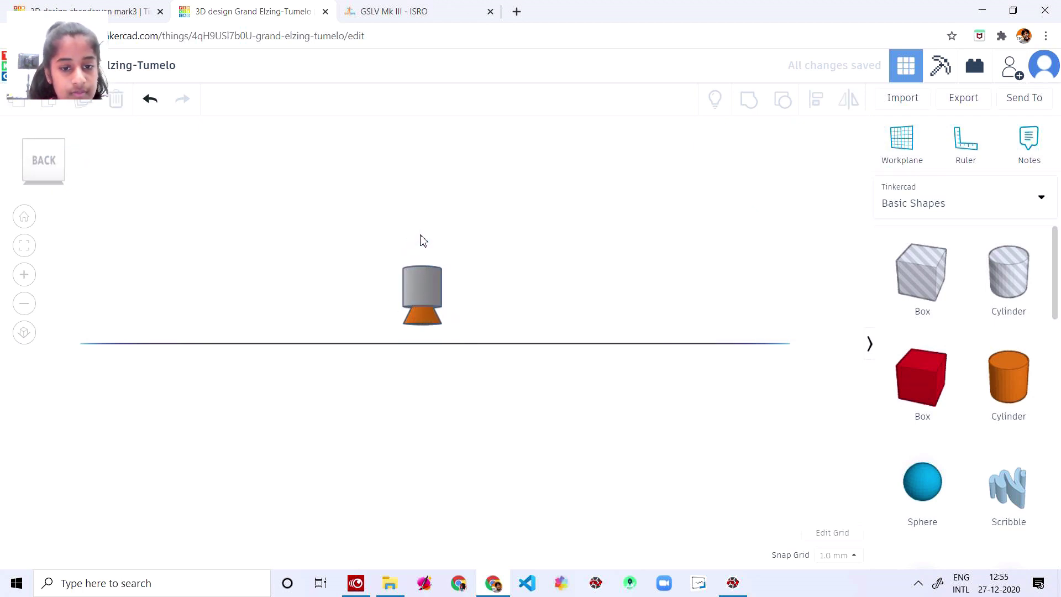
left_click(424, 290)
left_click_drag(423, 238, 423, 242)
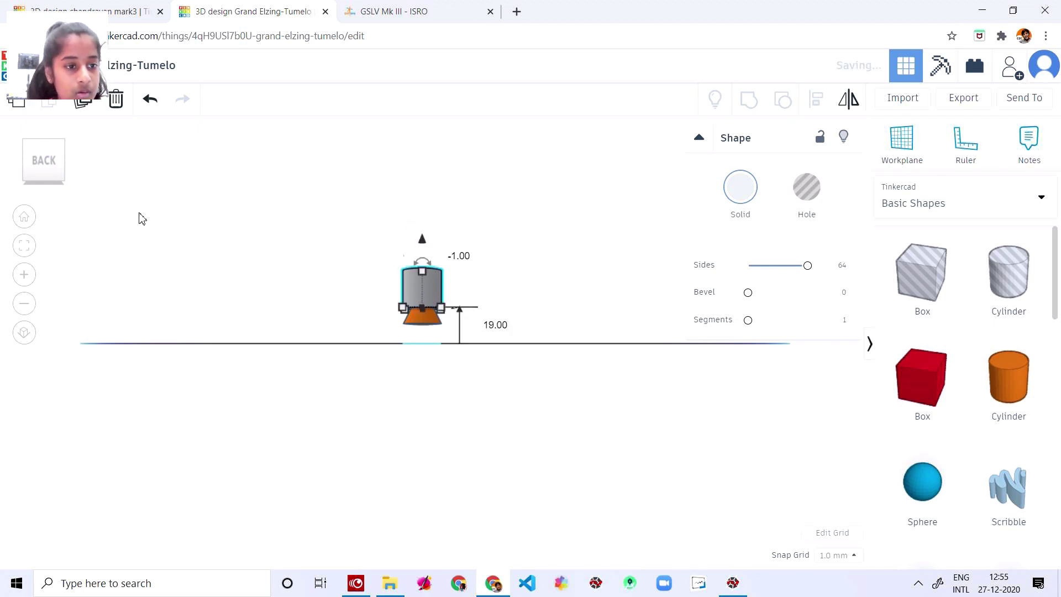
left_click(72, 164)
mouse_move(528, 280)
left_mouse_down()
mouse_move(543, 285)
mouse_move(543, 276)
left_mouse_up()
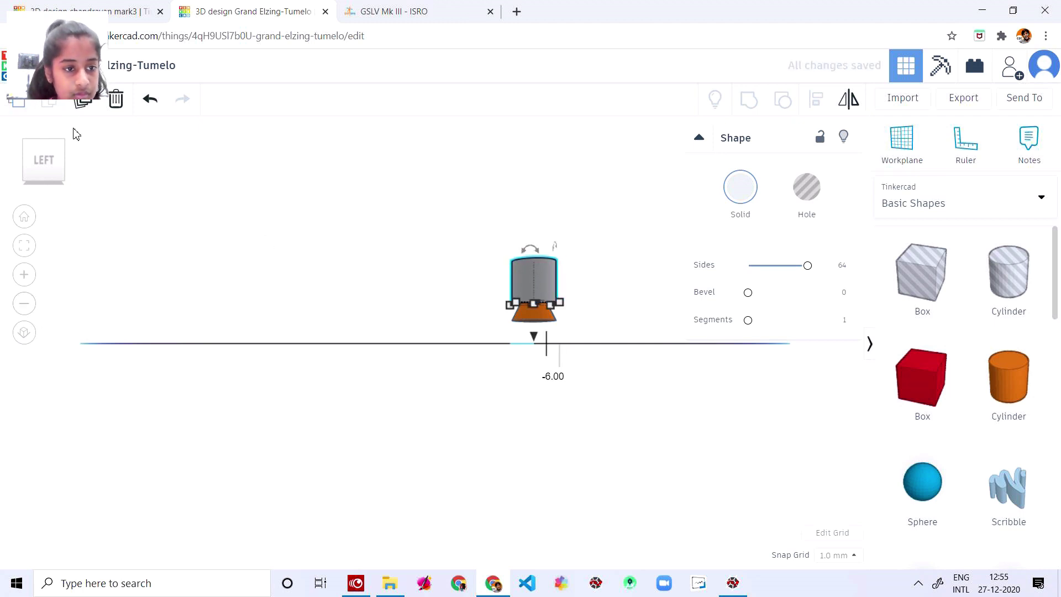
left_click(73, 165)
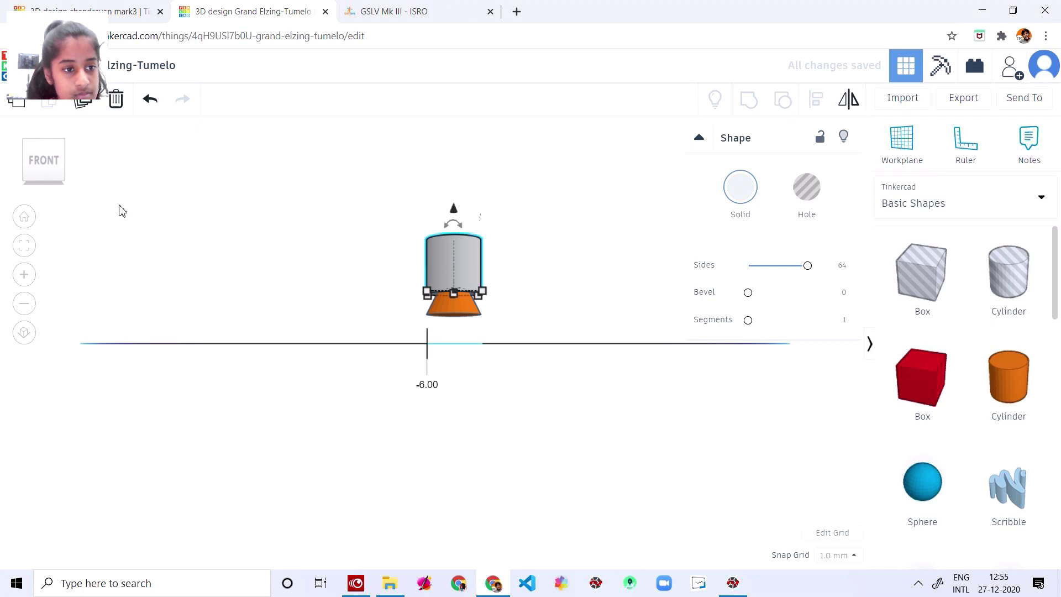
Compare the booster body with the ISRO page's rocket image and set the cylinder's height to 40 mm.
right_click_drag(540, 409, 547, 500)
left_click(449, 6)
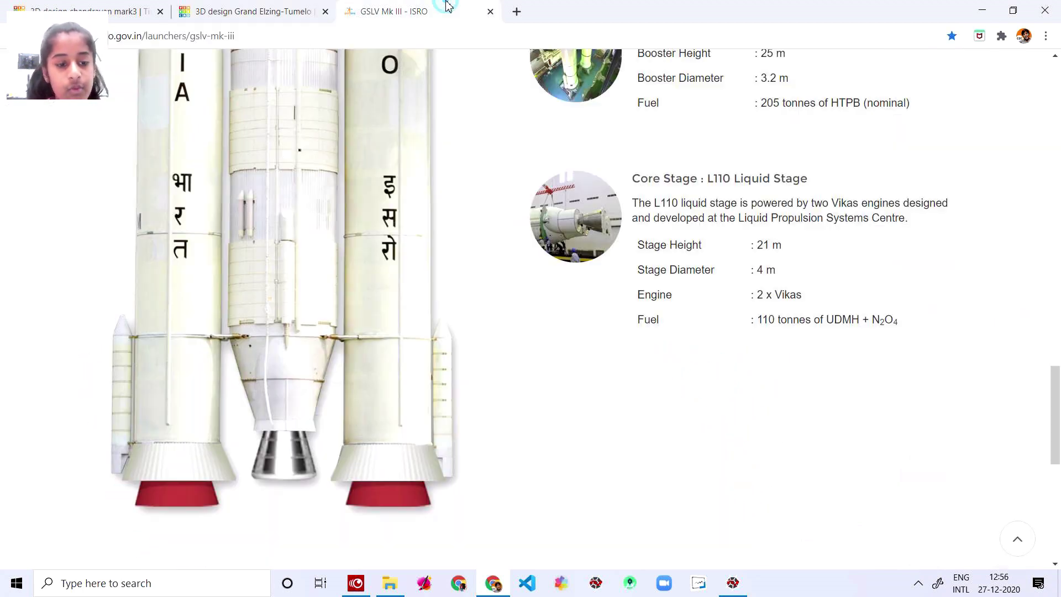
left_click(252, 11)
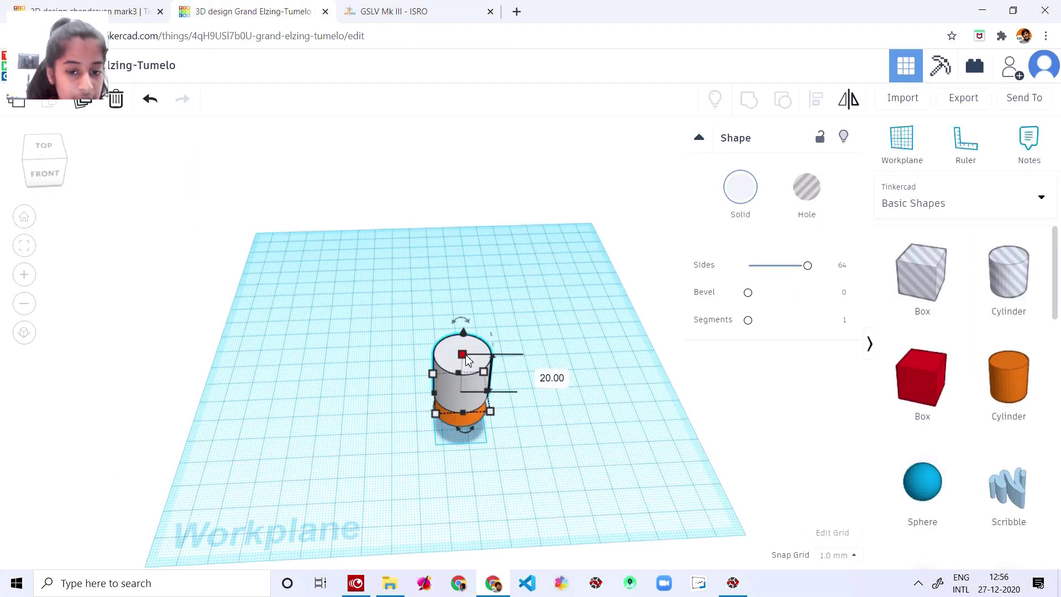
left_click(537, 373)
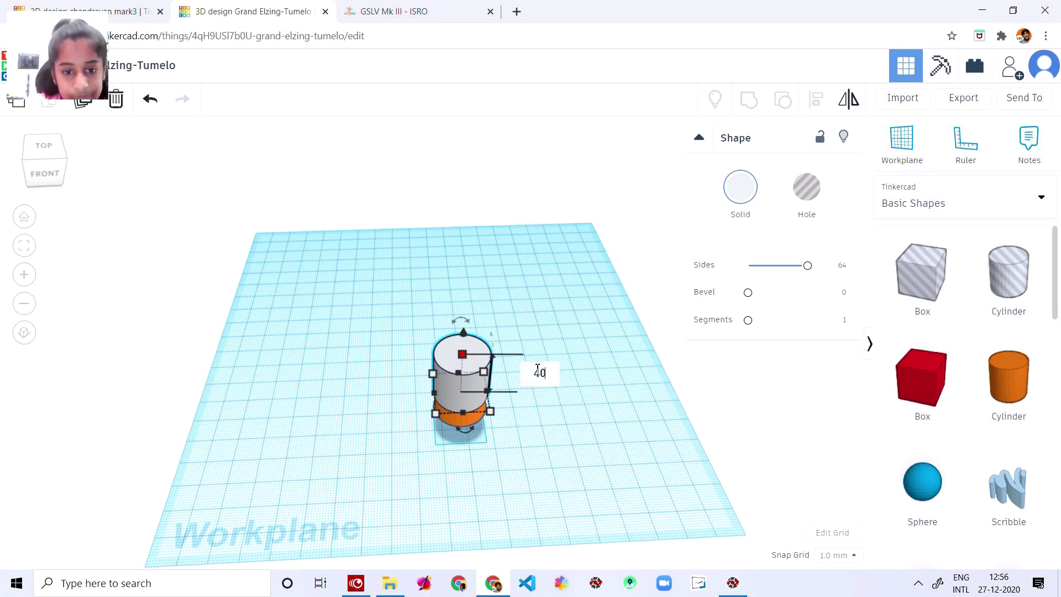
key("Return")
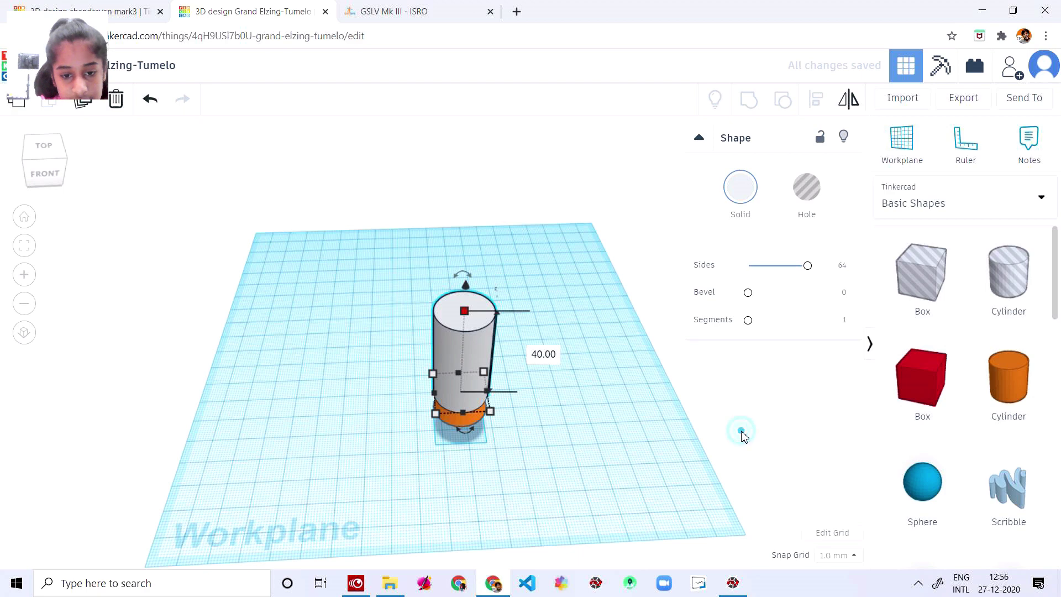
left_click(741, 433)
right_click_drag(745, 437, 737, 384)
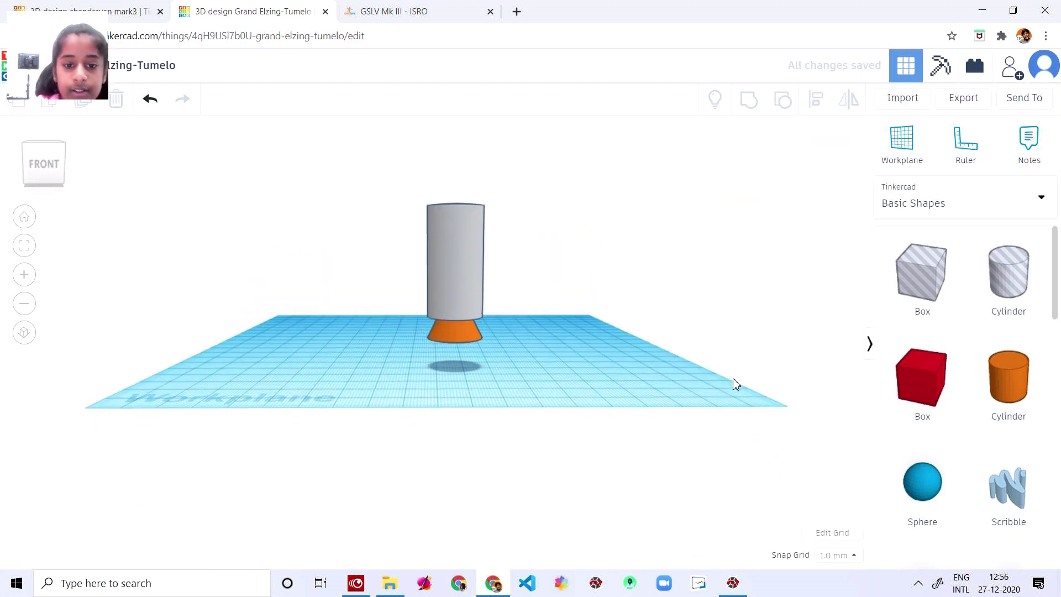
Examine the booster's nose on the ISRO page, and try a purple cone as the nose on top of the cylinder.
left_click(394, 11)
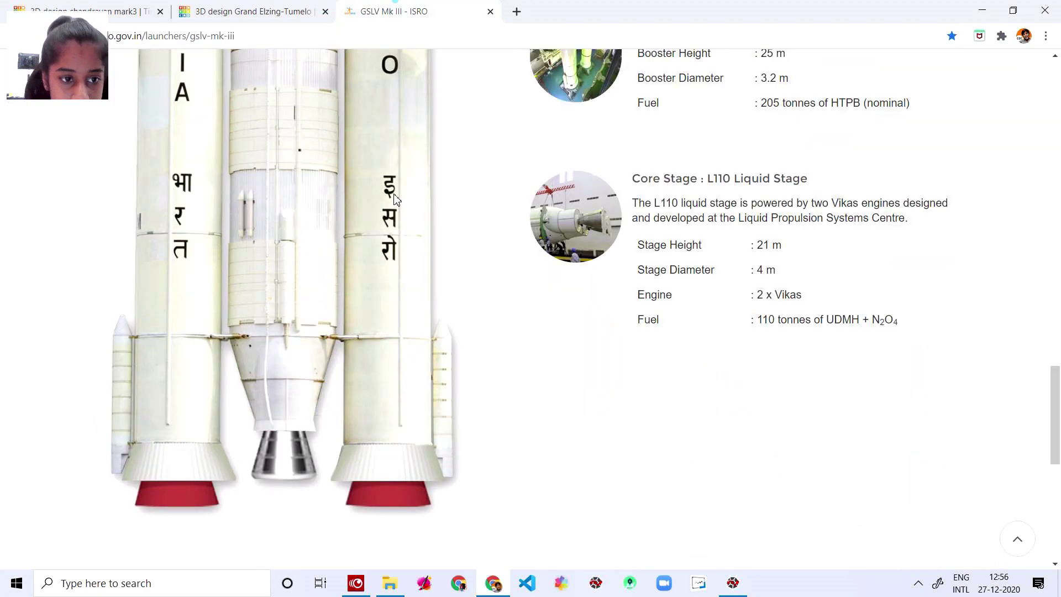
scroll(398, 202, "up", 6)
scroll(397, 205, "down", 1)
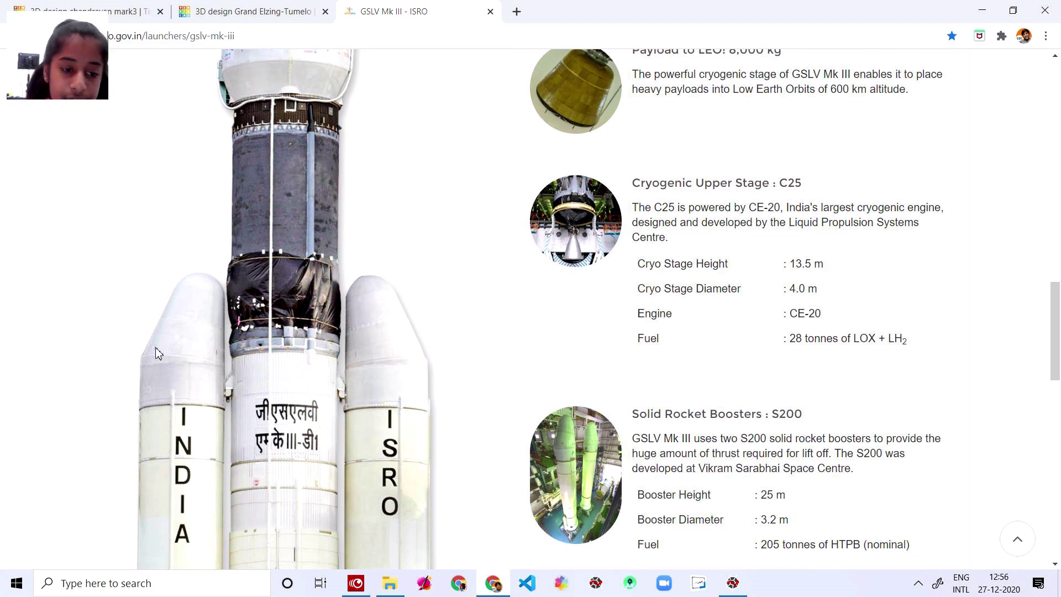
left_click(200, 7)
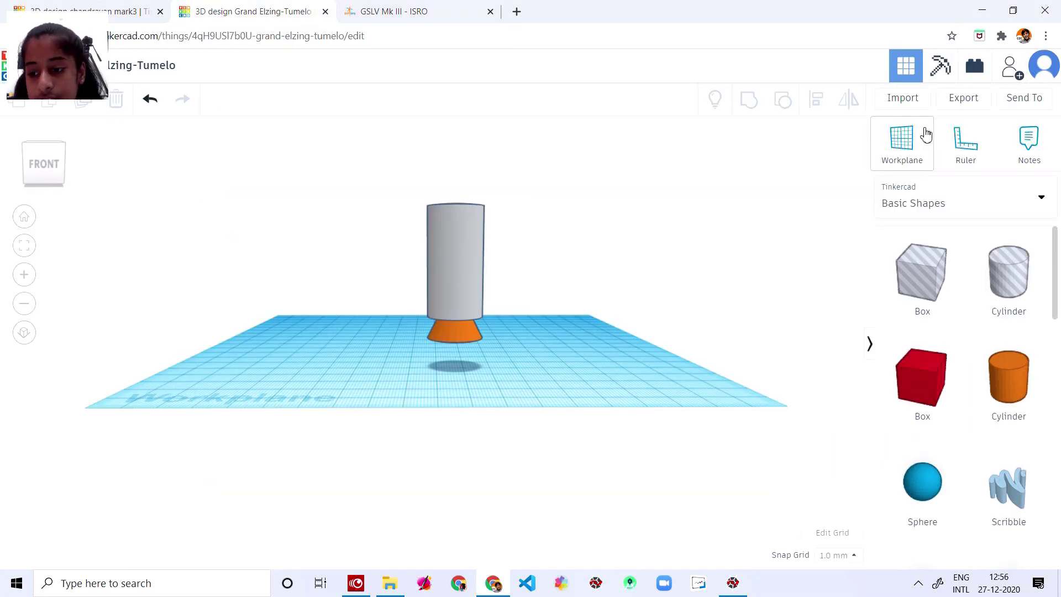
scroll(949, 343, "down", 6)
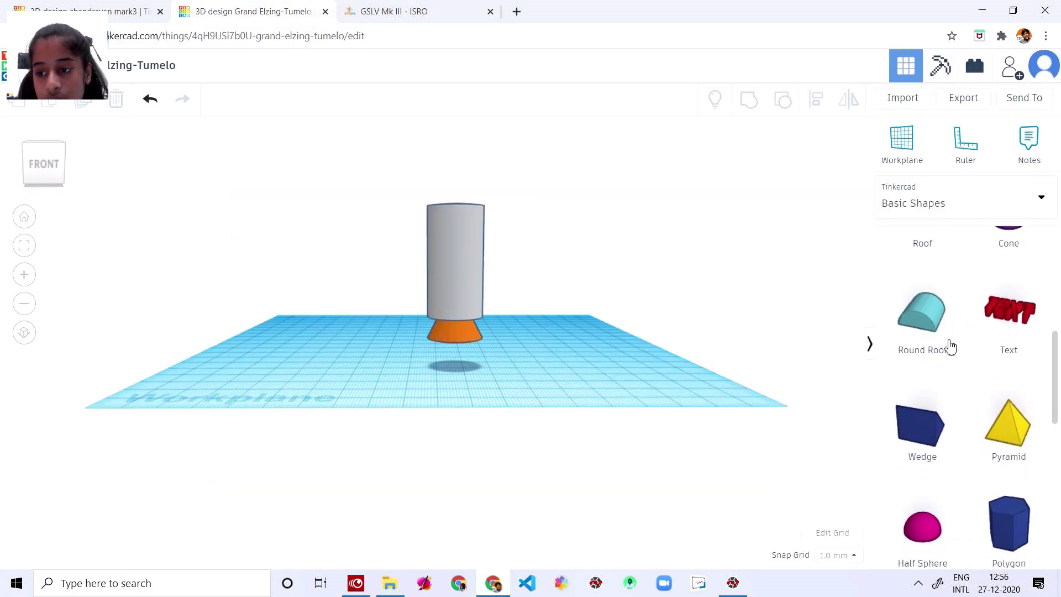
scroll(948, 343, "up", 2)
left_click_drag(1012, 334, 747, 408)
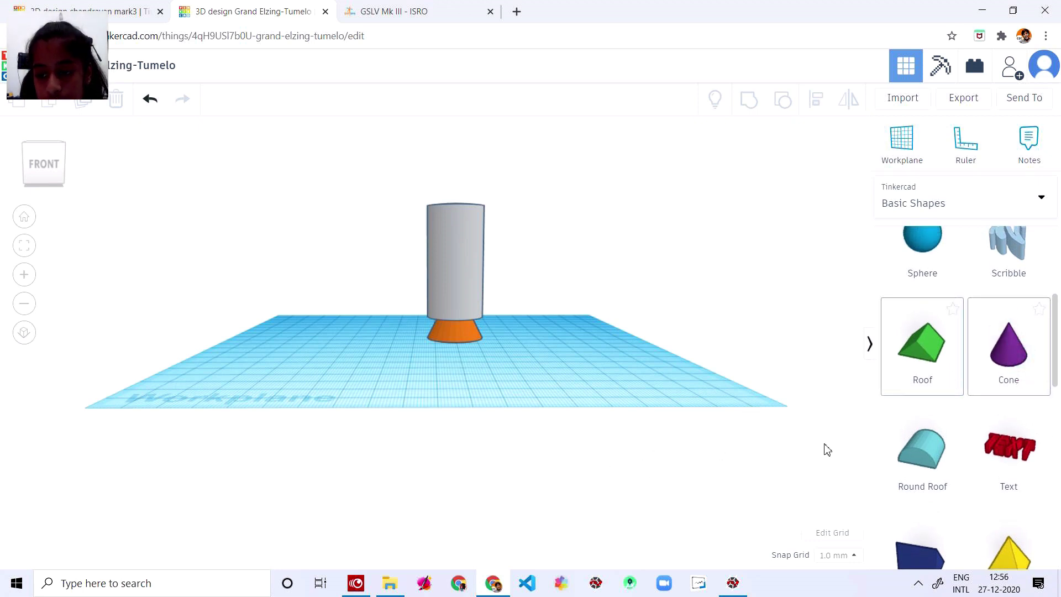
left_click(1012, 387)
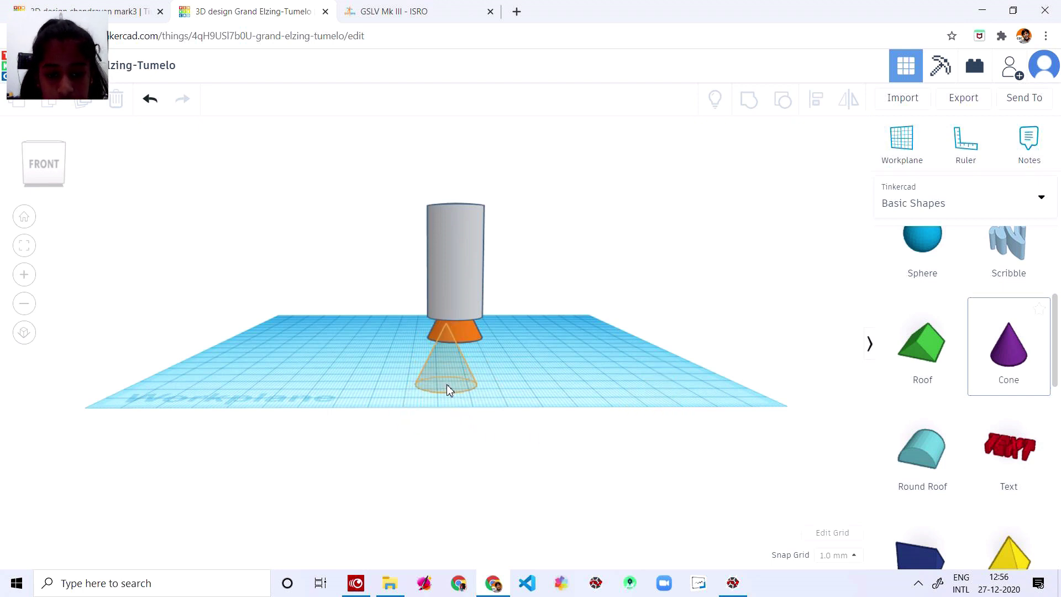
left_click(446, 384)
left_click_drag(447, 292, 481, 97)
left_click_drag(437, 168, 449, 178)
left_click(449, 178)
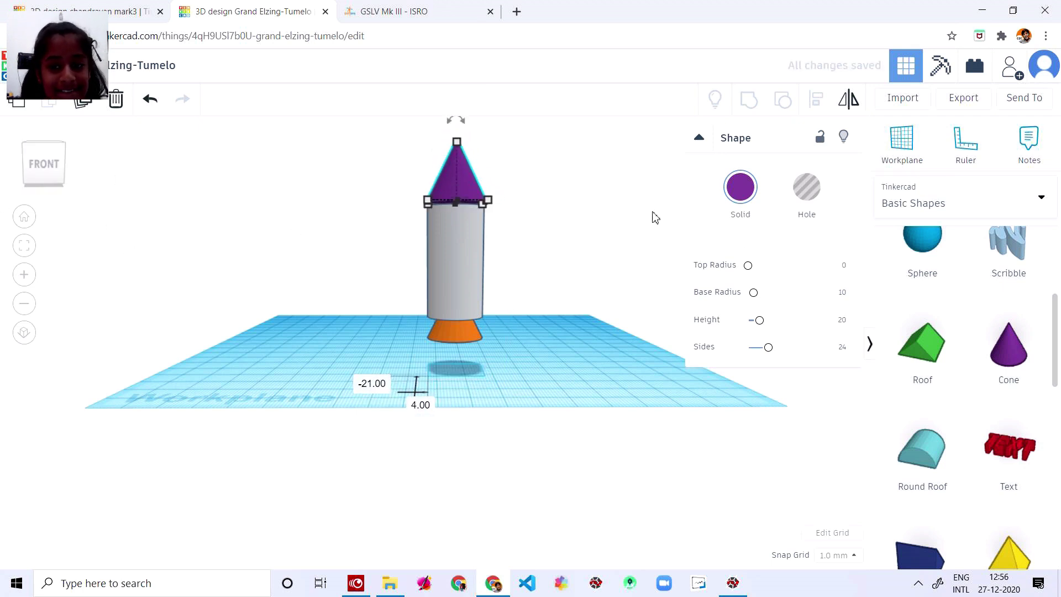
Compare the purple cone with the booster nose on the ISRO page and delete the cone.
left_click_drag(752, 270, 715, 269)
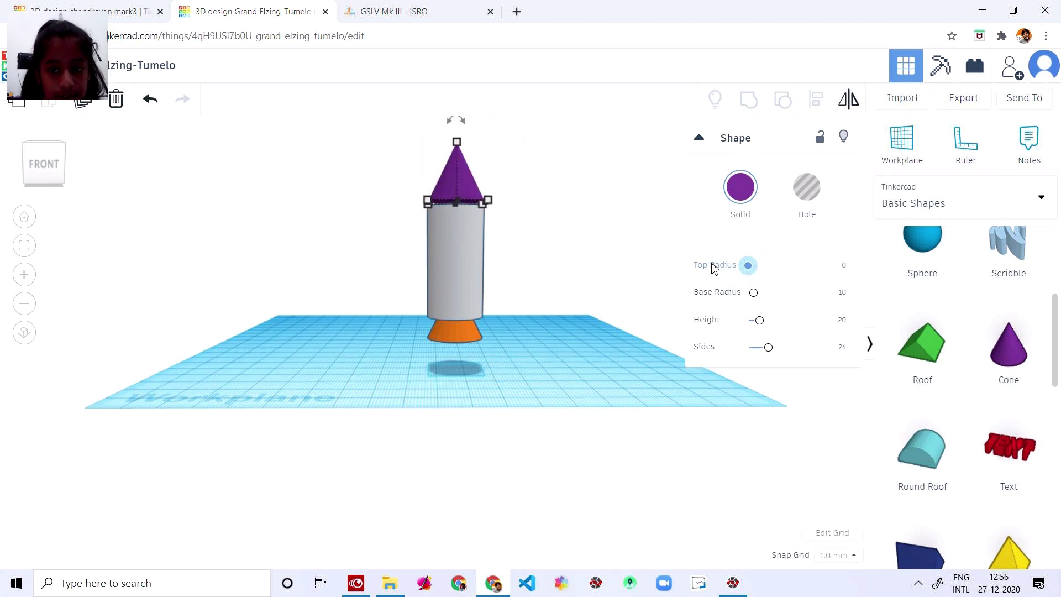
left_click(404, 10)
left_click(205, 6)
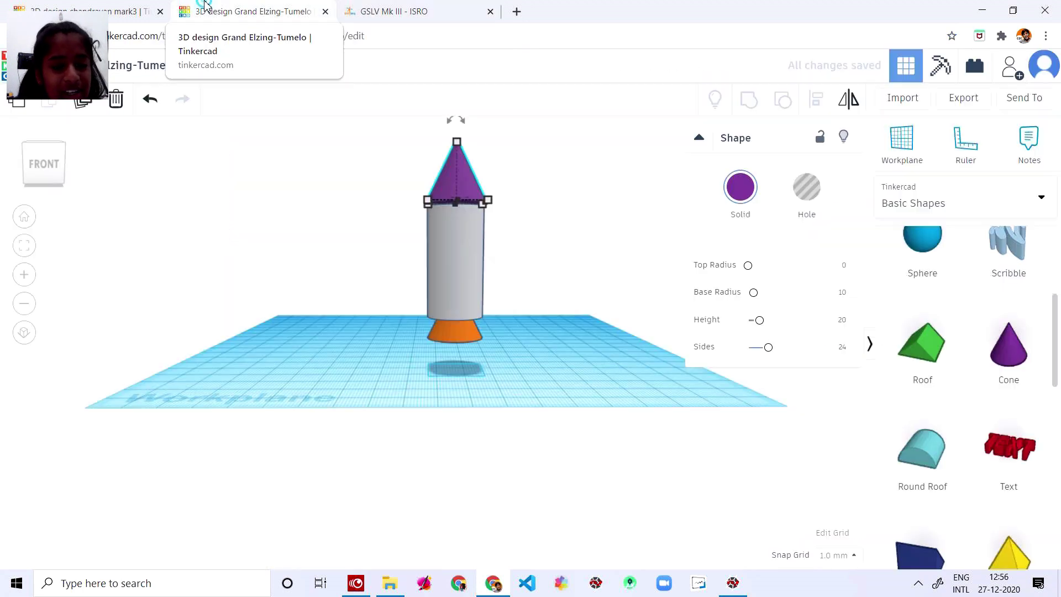
scroll(976, 516, "down", 10)
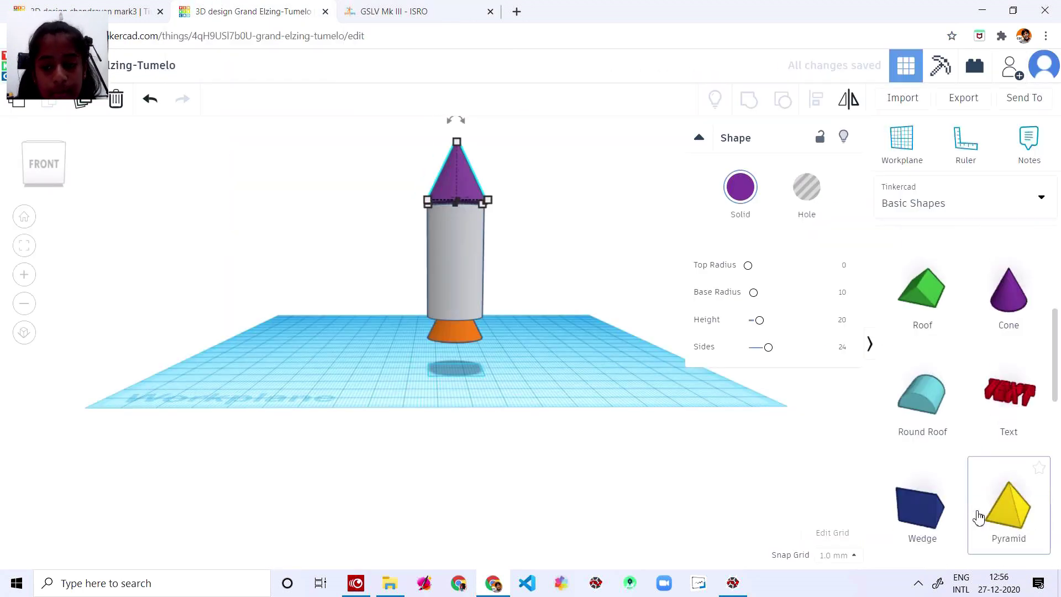
scroll(947, 230, "up", 3)
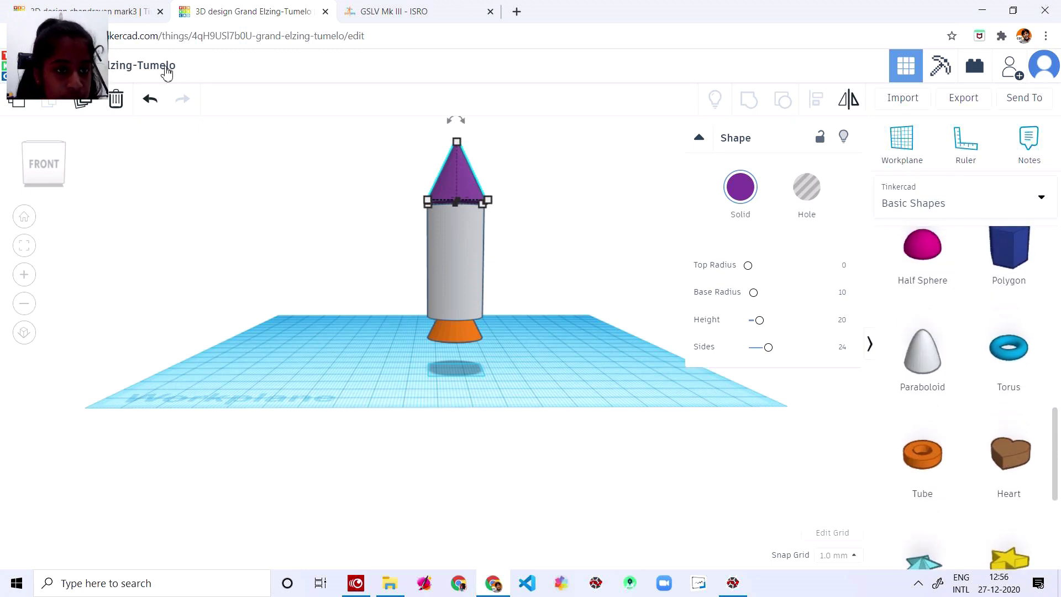
left_click(114, 101)
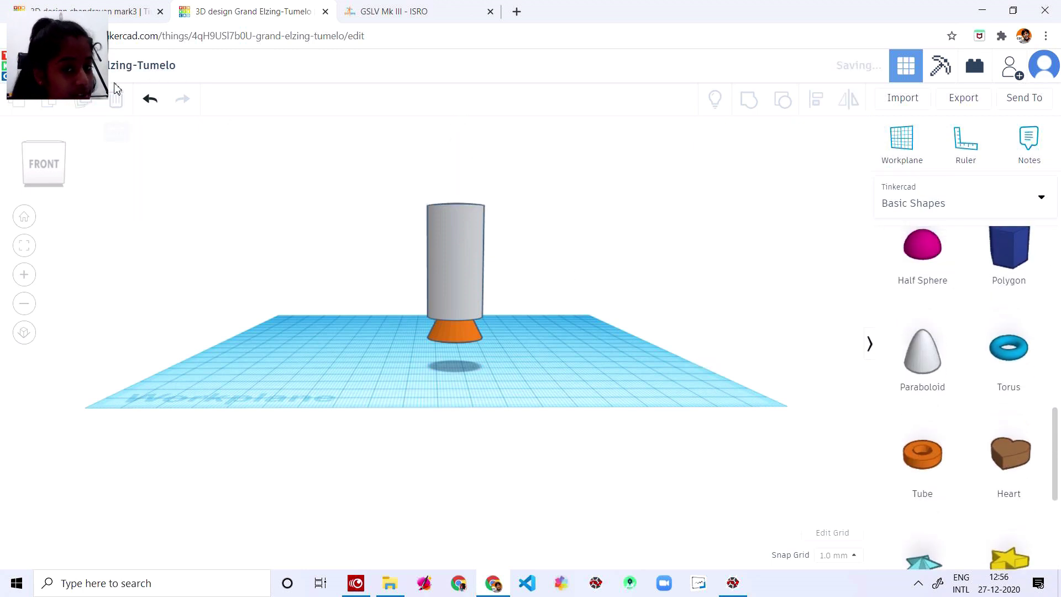
Add a paraboloid and raise it onto the top of the cylinder as the booster's nose.
left_click_drag(886, 386, 463, 389)
left_click_drag(464, 297, 470, 87)
left_click_drag(473, 158, 468, 176)
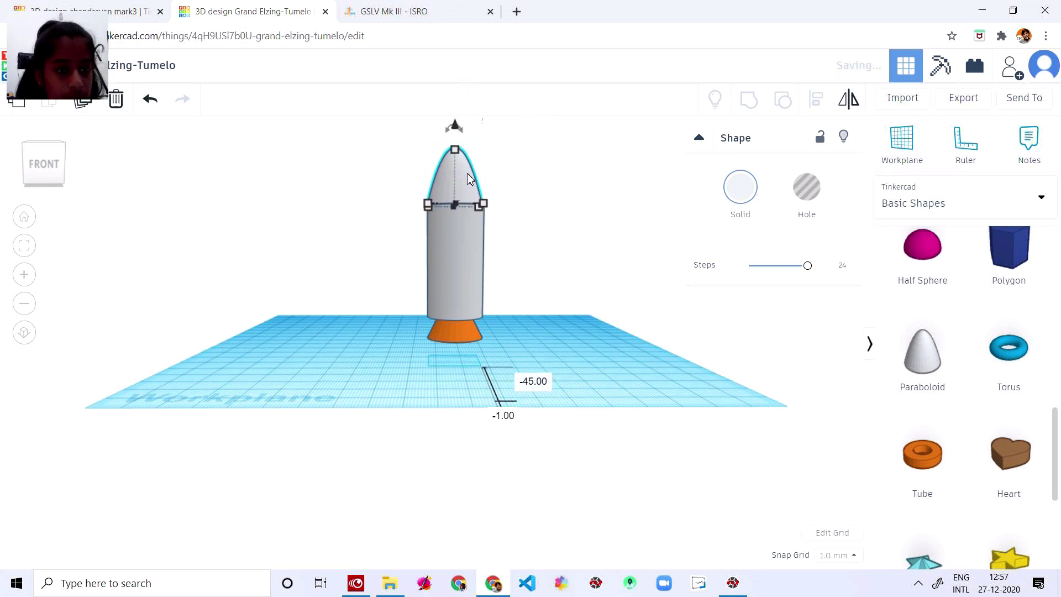
Shift the paraboloid 8 mm to centre it over the cylinder, and check its alignment from the sides.
left_click(46, 155)
left_click(46, 152)
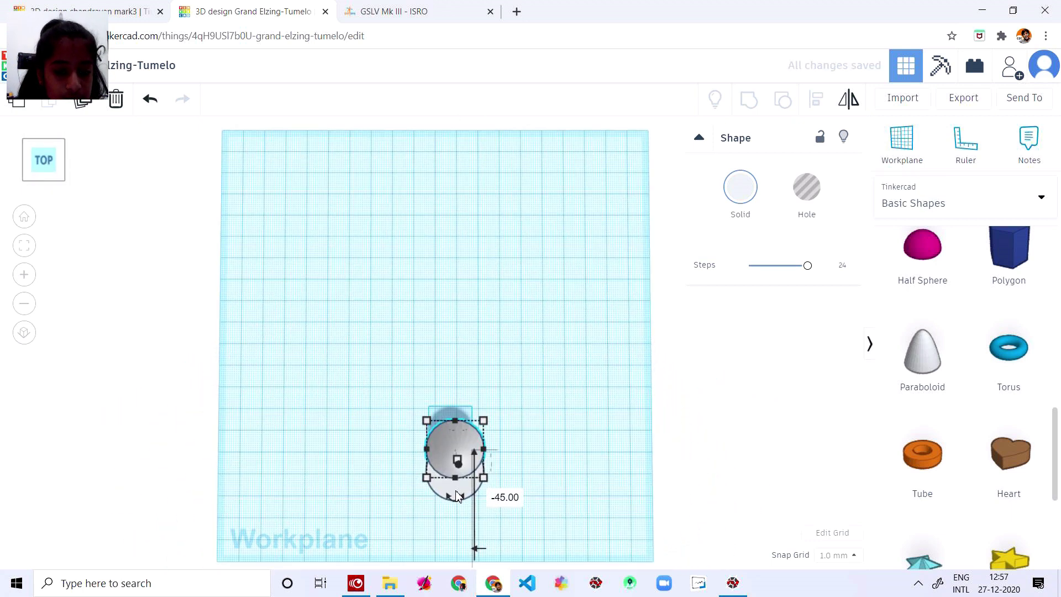
left_click_drag(451, 449, 450, 466)
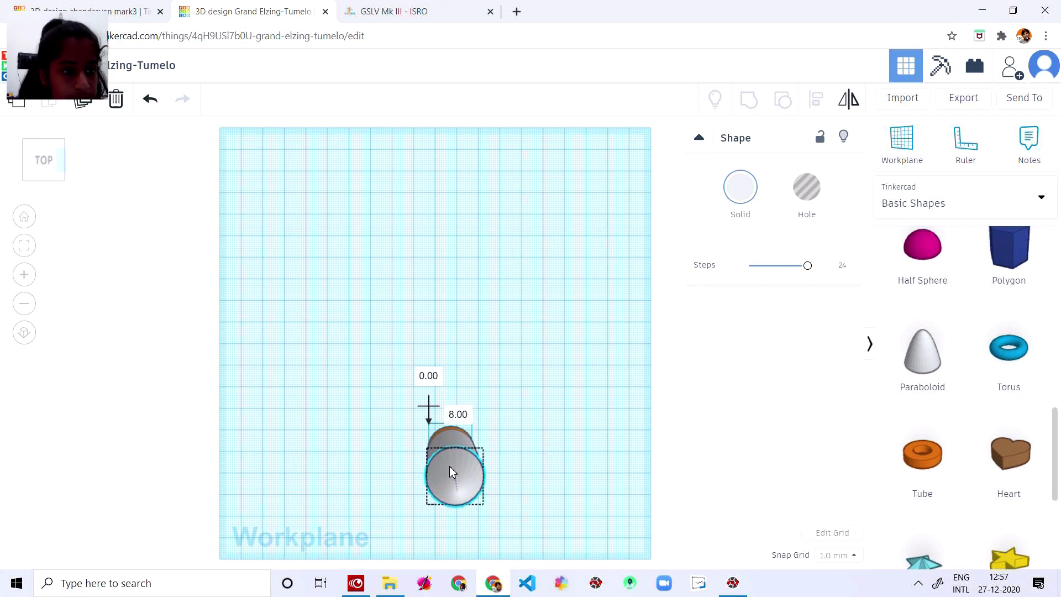
left_click(66, 164)
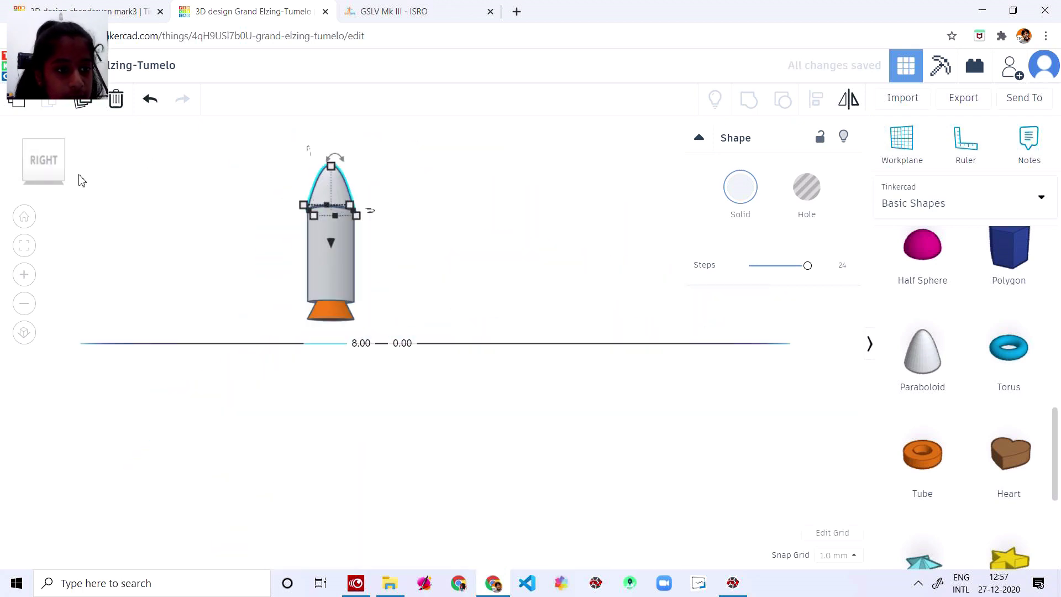
left_click(72, 159)
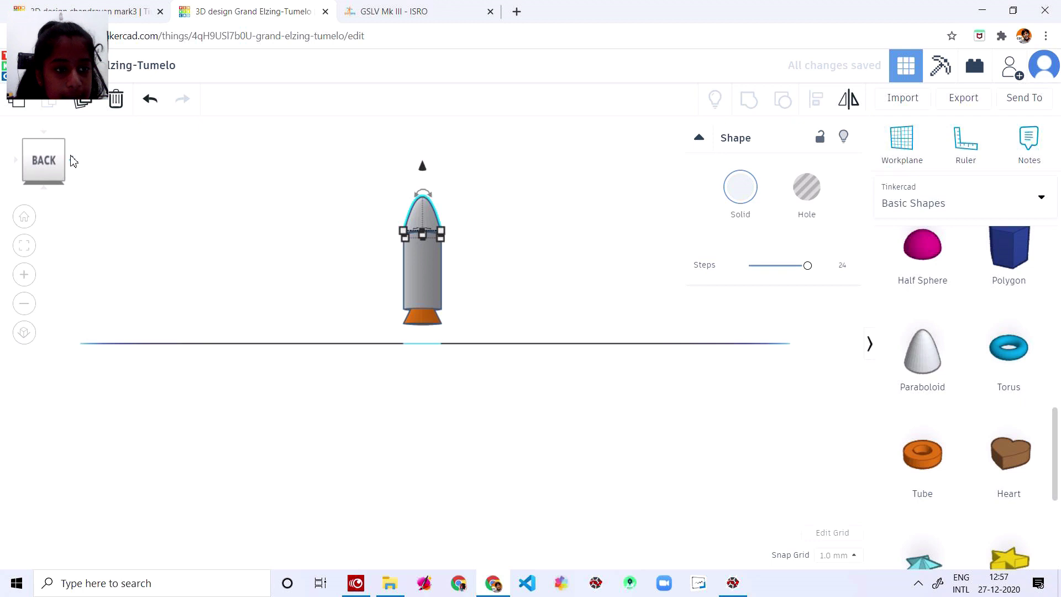
left_click(72, 160)
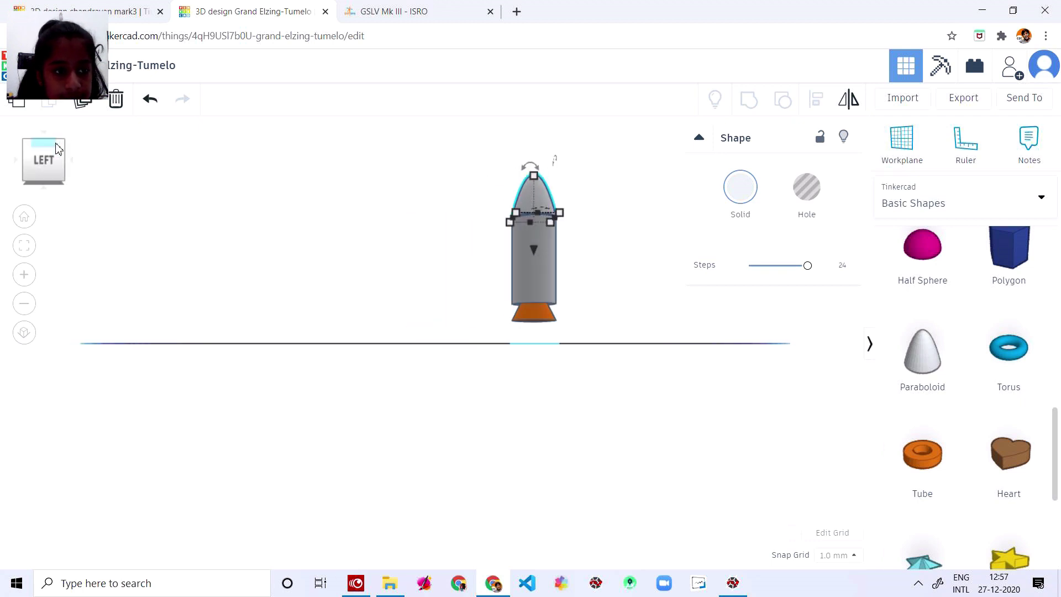
Check the booster from the front and compare it with the ISRO page and the chandrayan mark3 design.
left_click(72, 160)
left_click(586, 408)
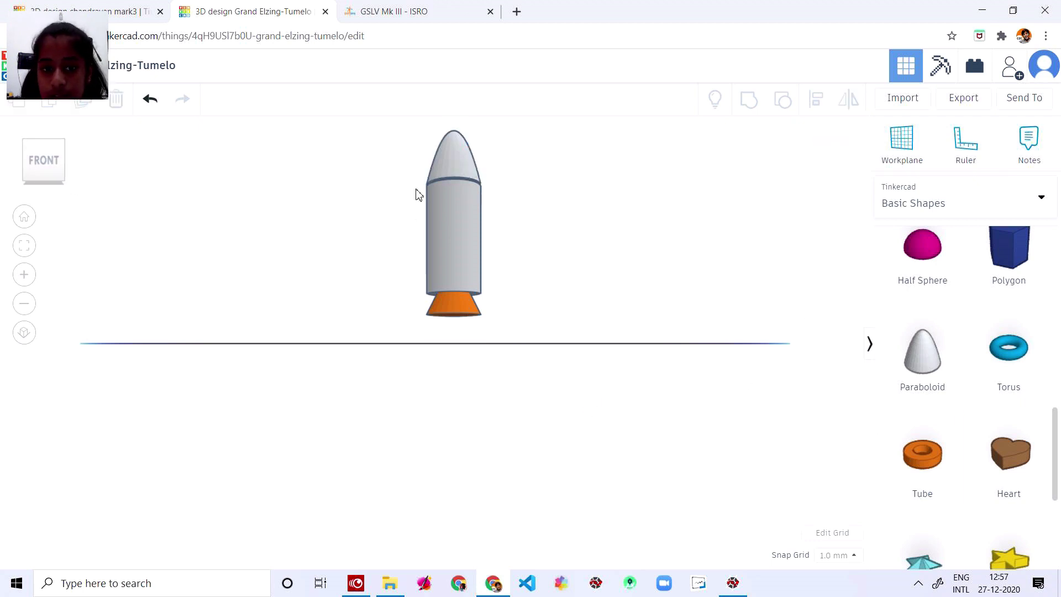
left_click_drag(367, 131, 528, 324)
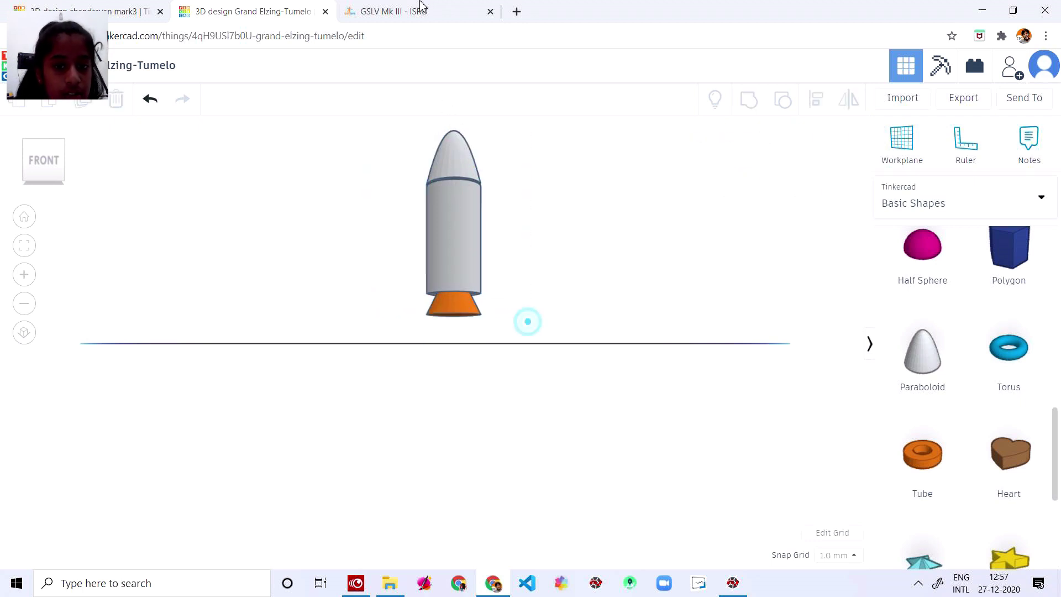
left_click(391, 10)
left_click(2, 6)
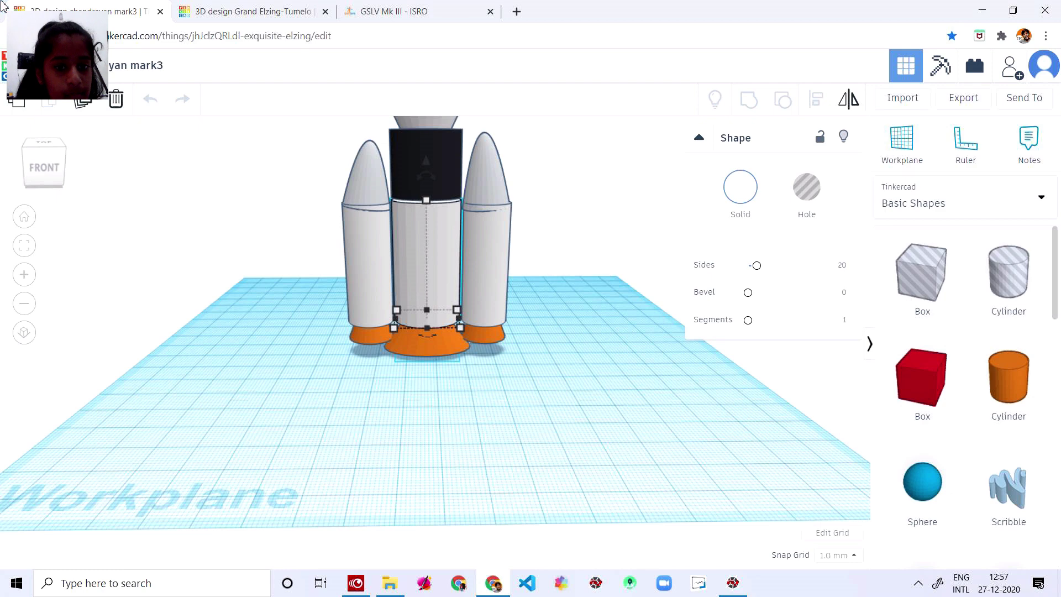
left_click(351, 7)
left_click(258, 5)
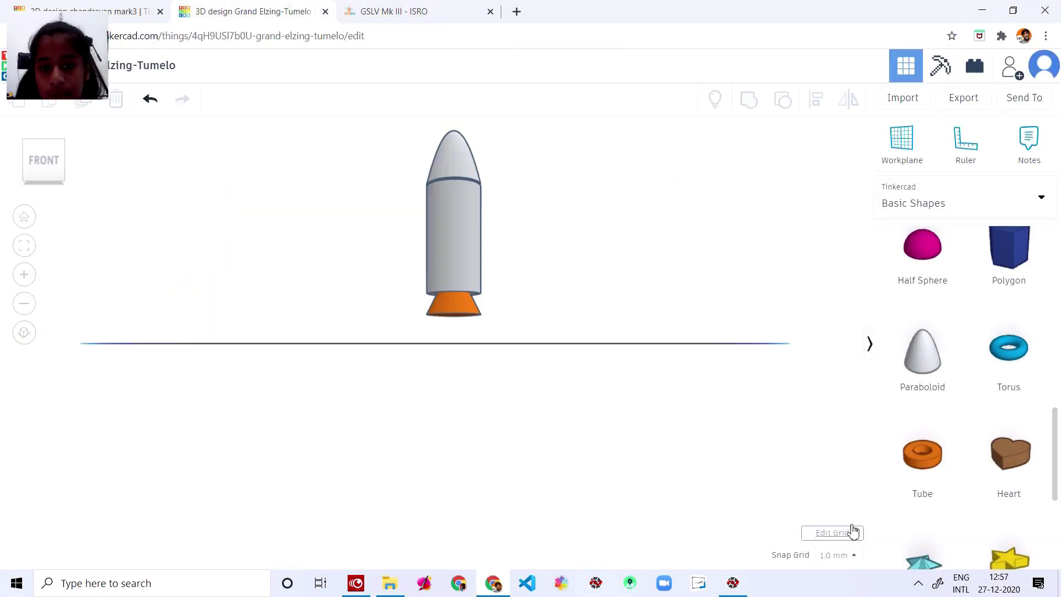
Try tilting the paraboloid nose sideways by 20°.
left_click(449, 143)
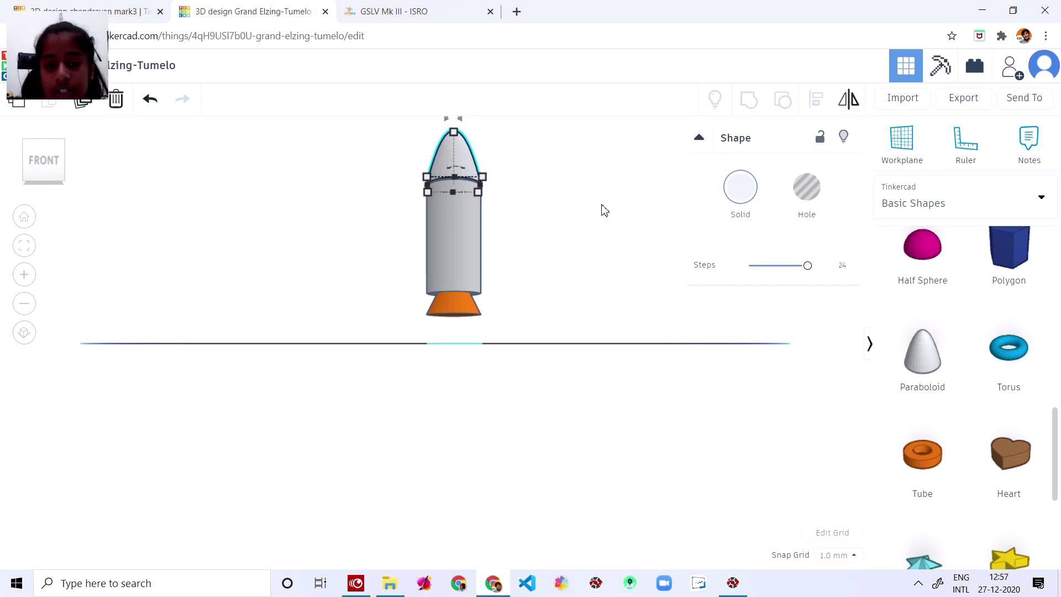
left_click_drag(453, 120, 453, 122)
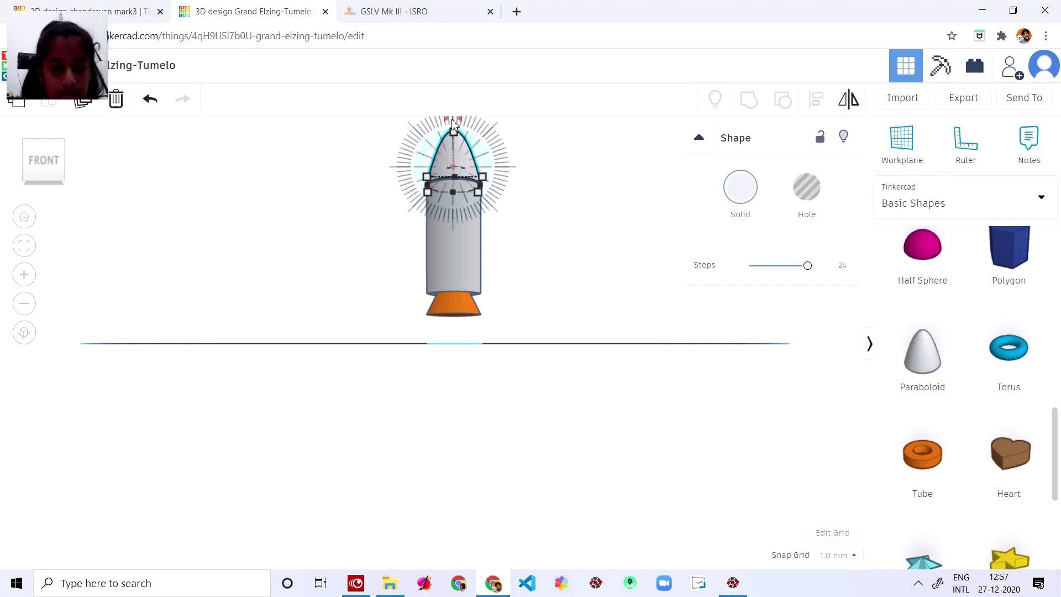
right_click_drag(734, 387, 730, 414)
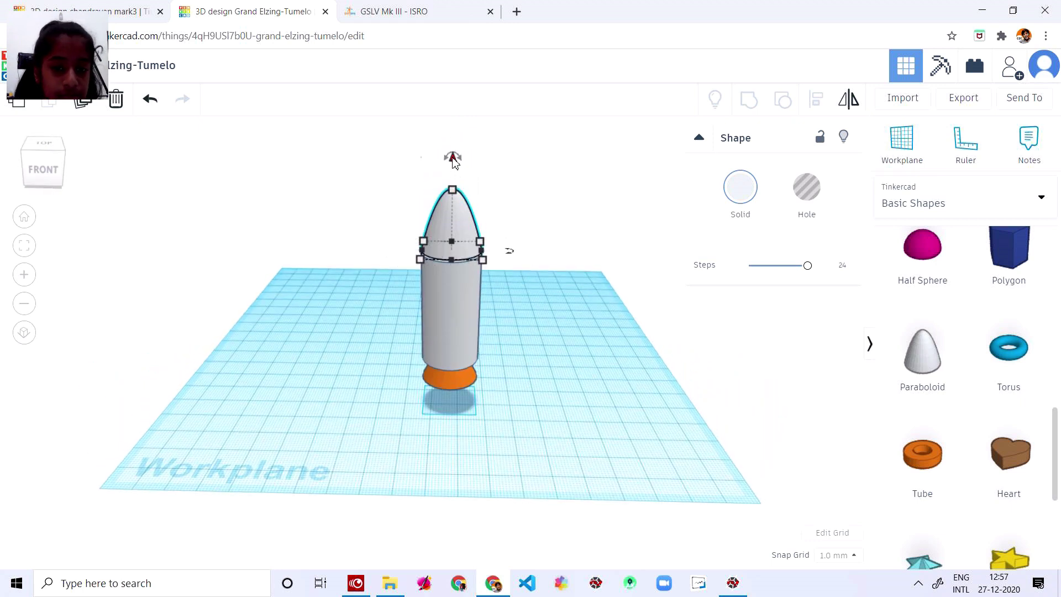
left_click_drag(454, 156, 452, 134)
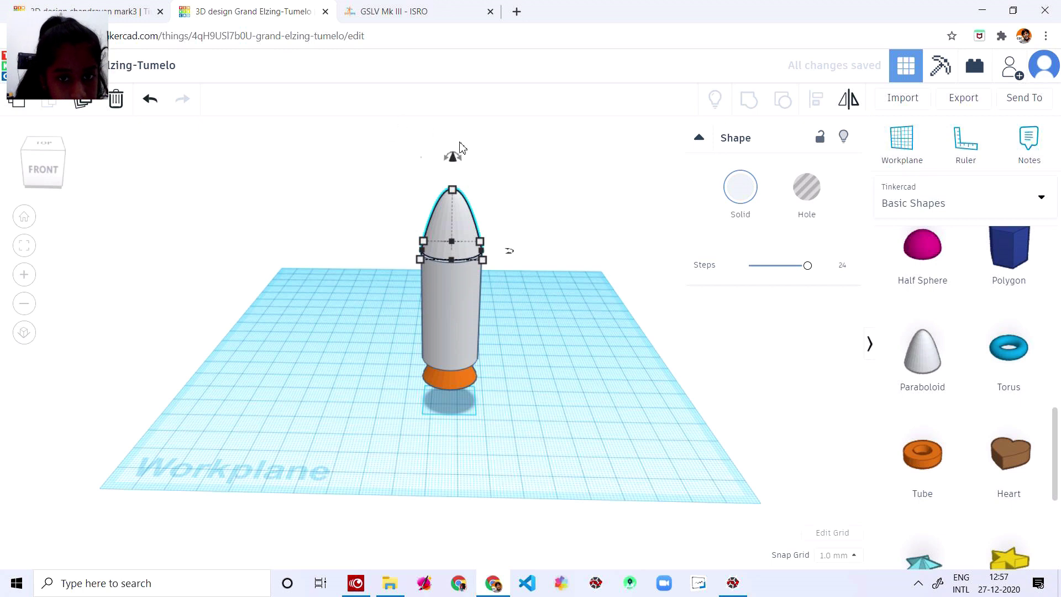
left_click_drag(454, 157, 453, 135)
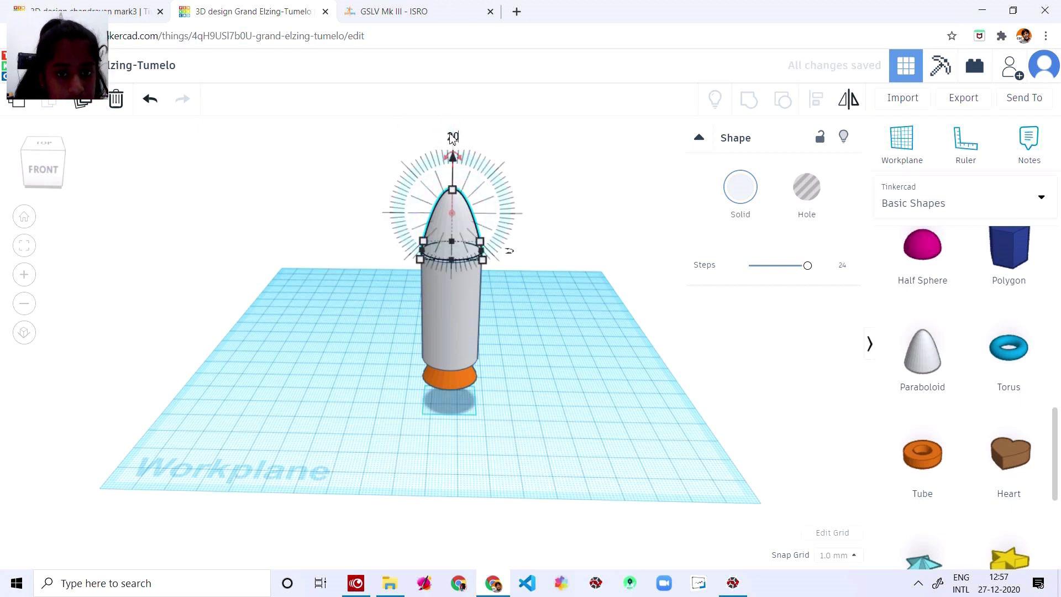
type("20")
key("Return")
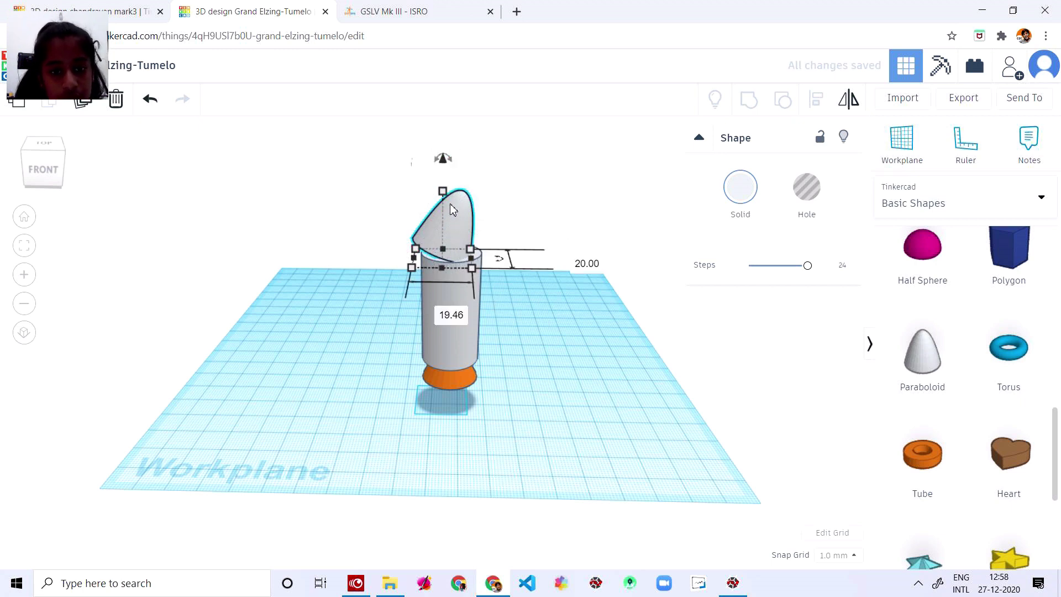
Rotate the paraboloid nose by -20° to stand it upright again.
mouse_move(439, 161)
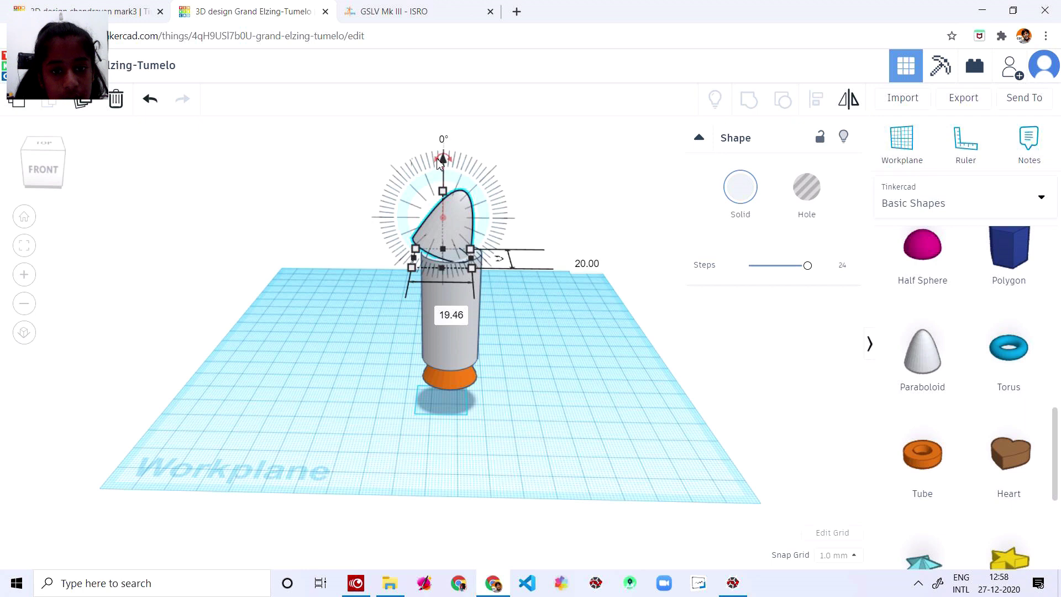
left_click(443, 139)
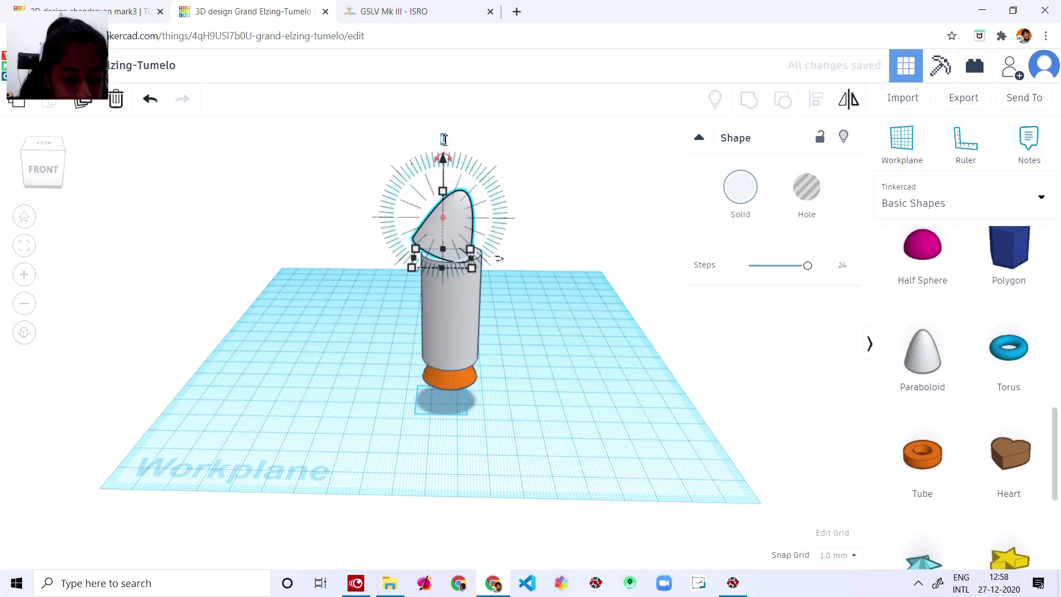
type("-20")
key("Return")
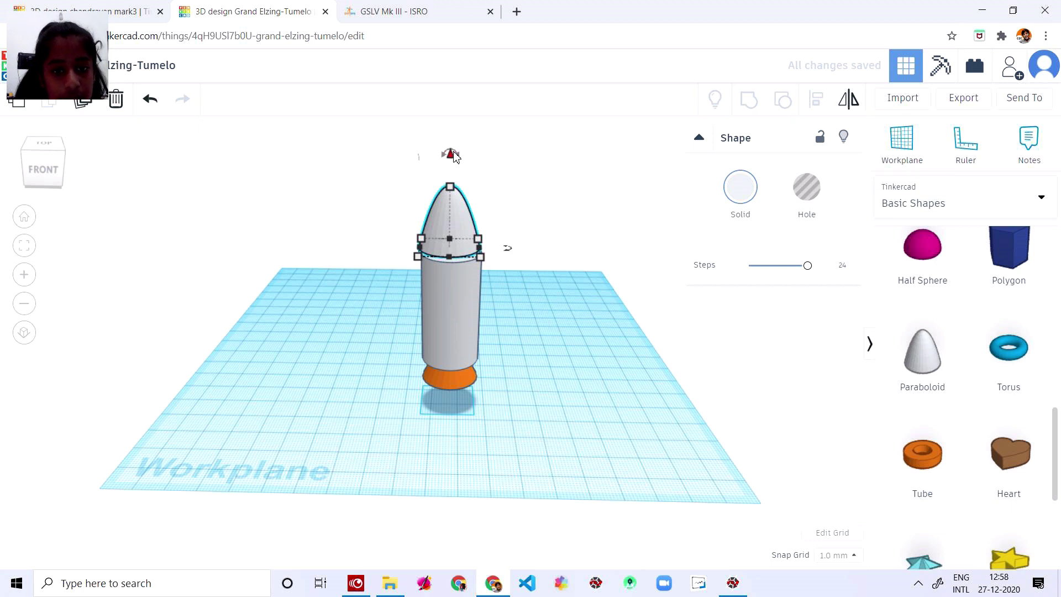
Tilt the paraboloid nose sideways by 5°.
mouse_move(455, 155)
left_click(456, 138)
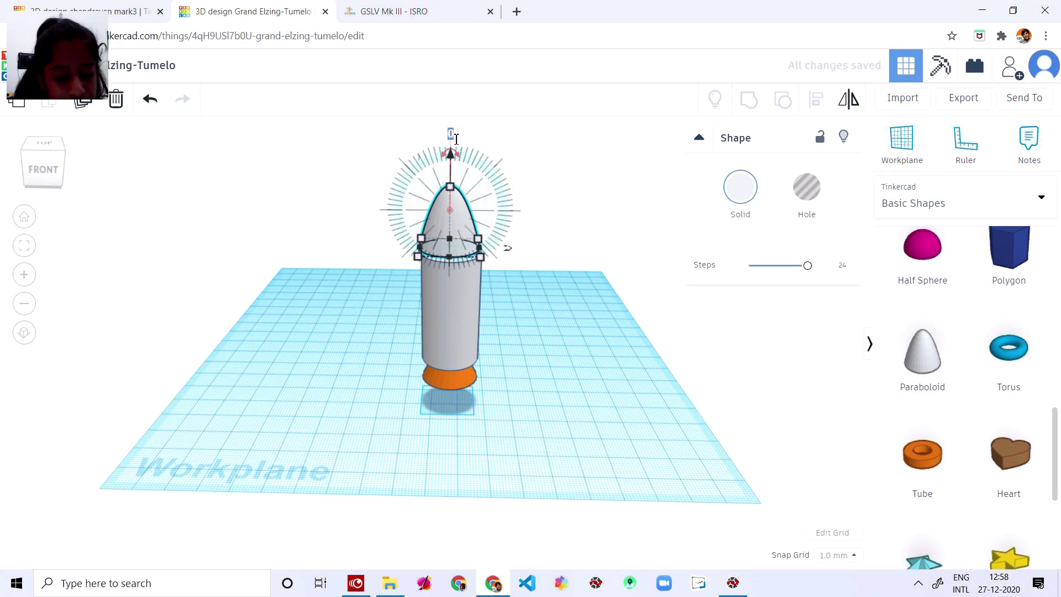
type("5")
key("Return")
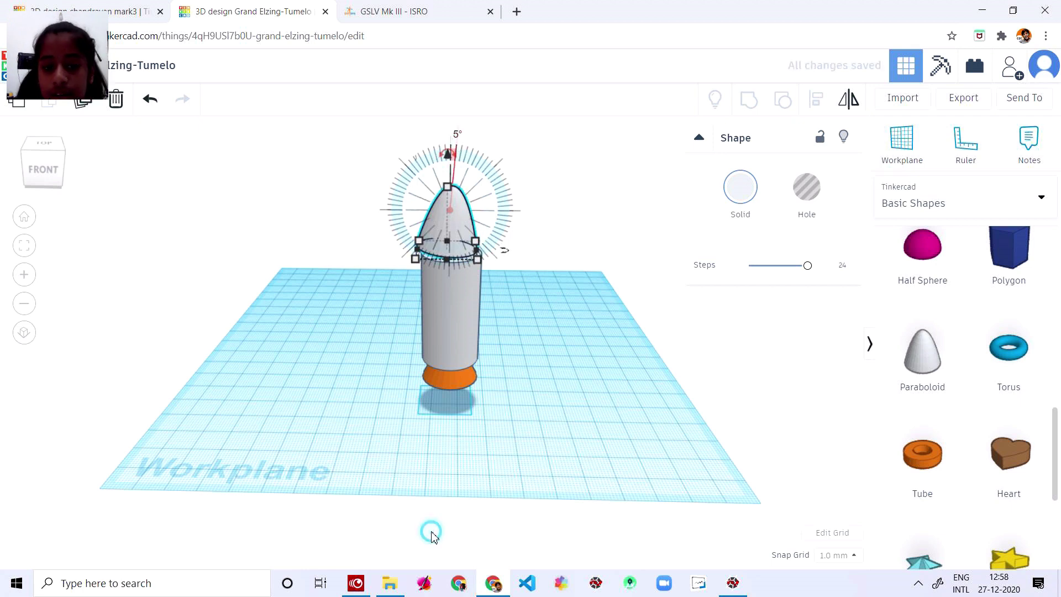
Reposition the tilted nose over the cylinder from above, and check its alignment from the sides and the front.
left_click(420, 431)
left_click(464, 226)
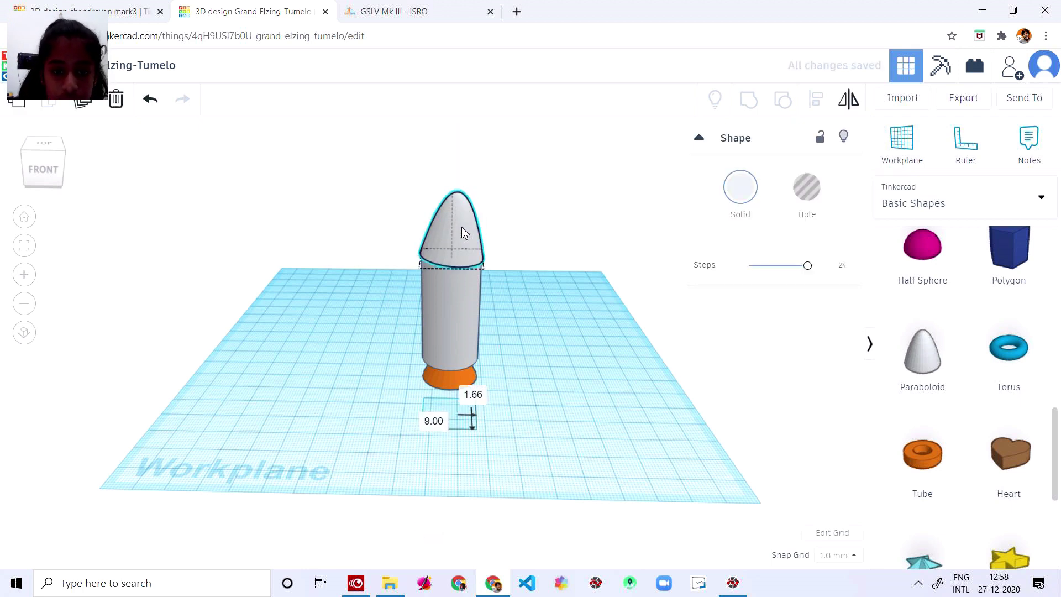
left_click(44, 143)
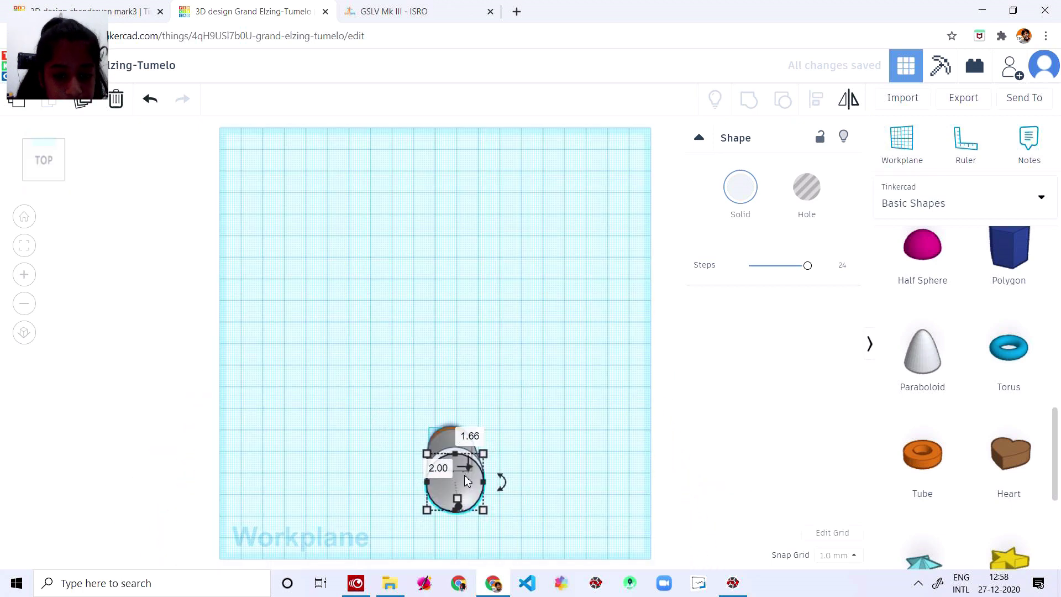
left_click_drag(464, 482, 467, 478)
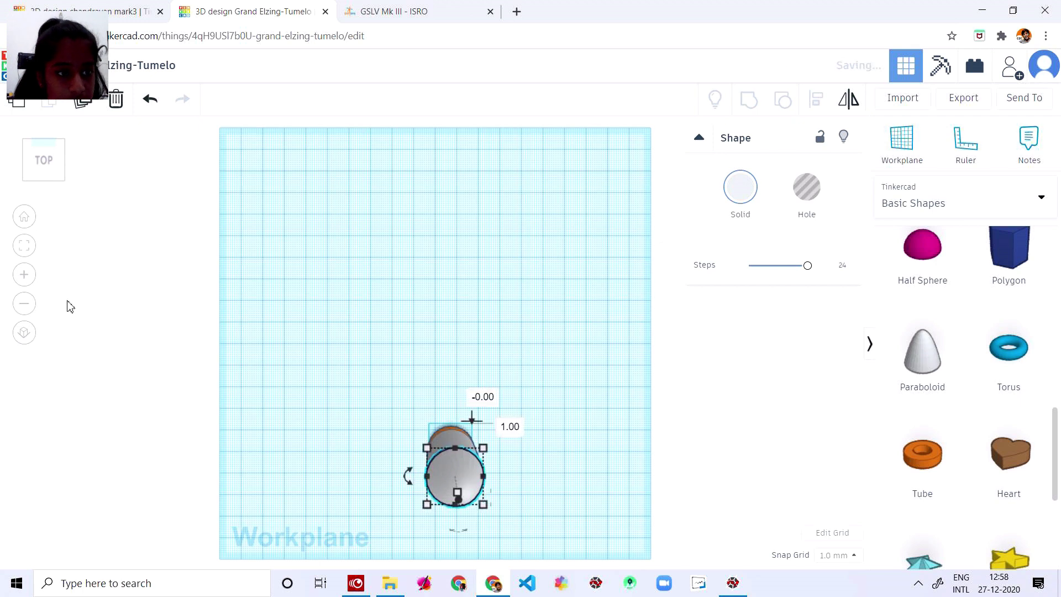
left_click(62, 161)
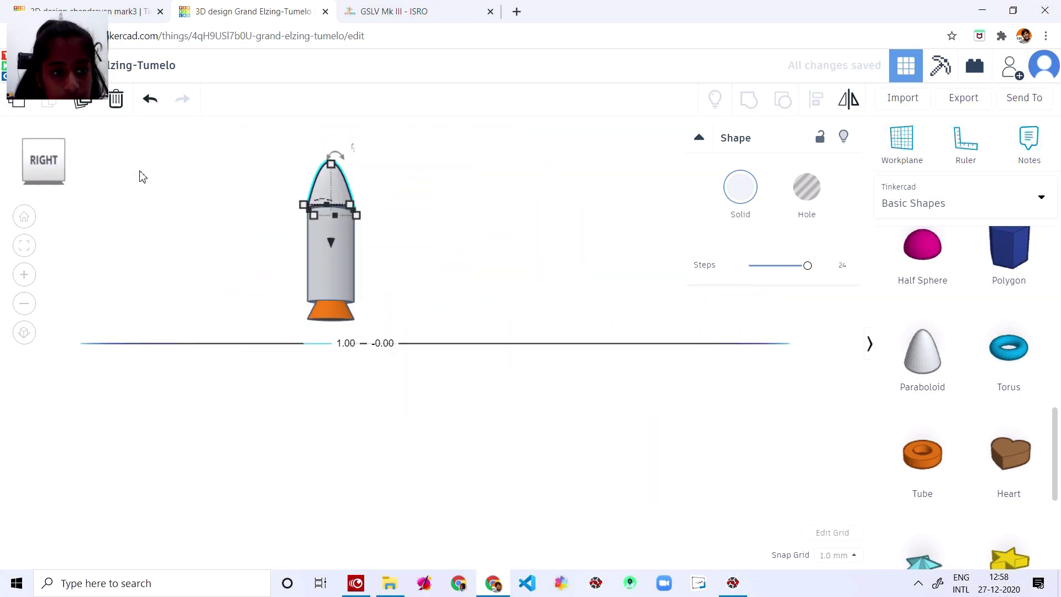
left_click(73, 160)
left_click(74, 164)
left_click(75, 164)
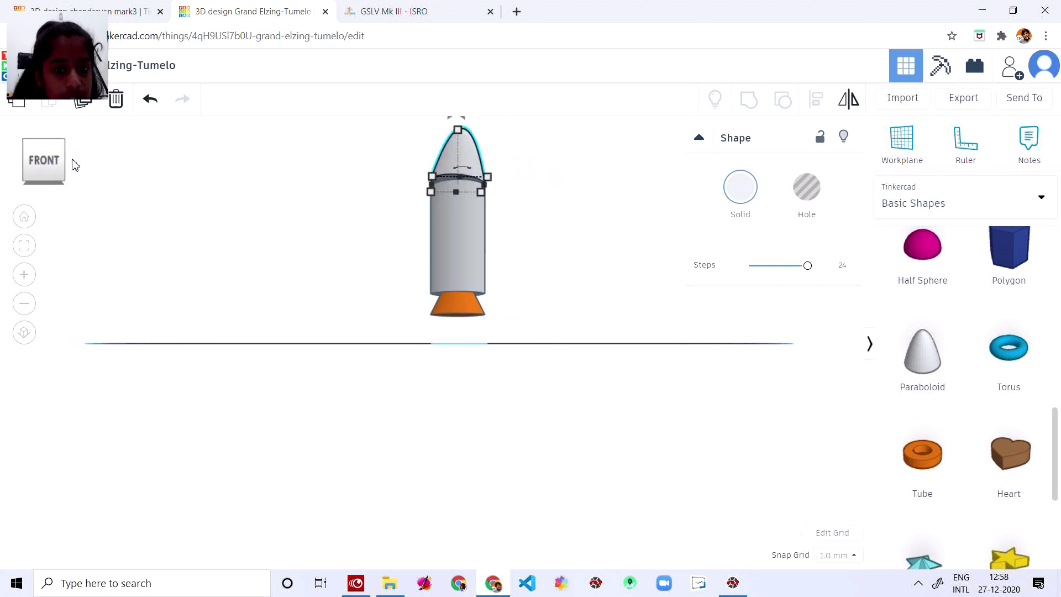
left_click(432, 406)
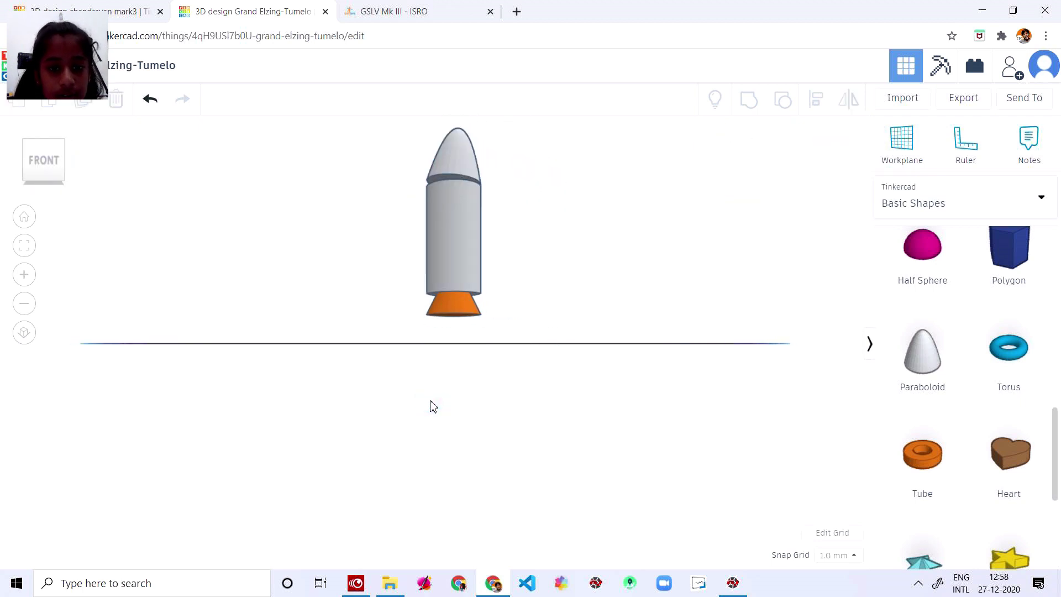
Shift the nose sideways to centre it, lower it about 3 mm onto the cylinder, and check the fit from all sides.
left_click(460, 159)
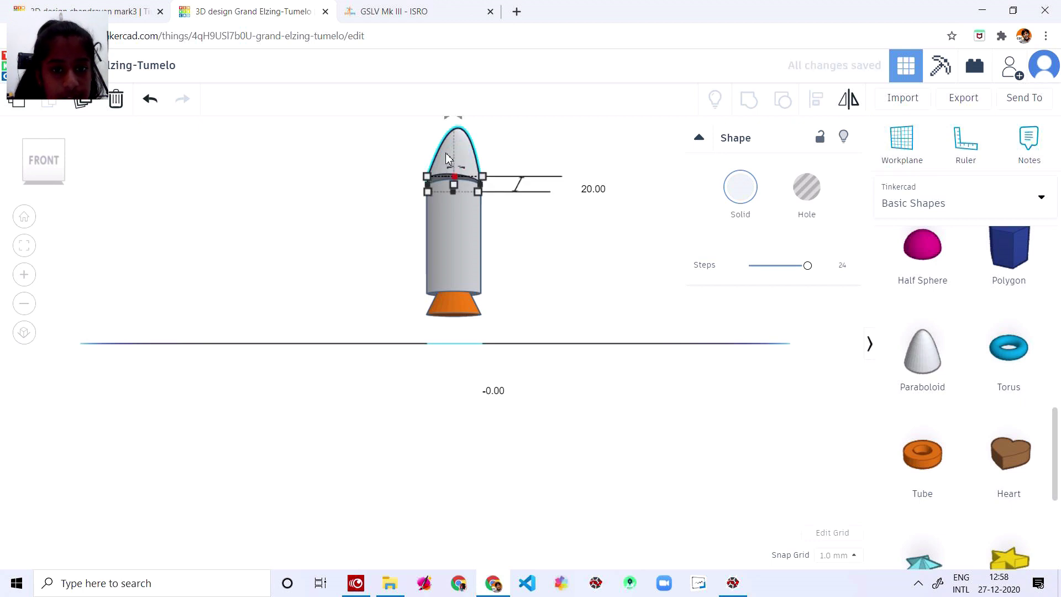
left_click(524, 414)
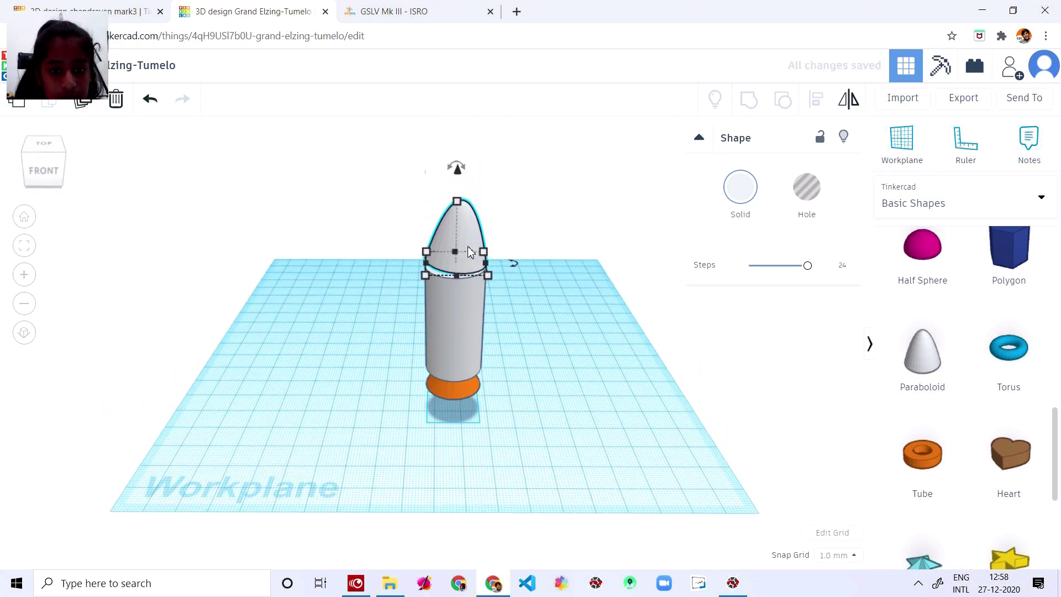
left_click_drag(458, 176, 459, 189)
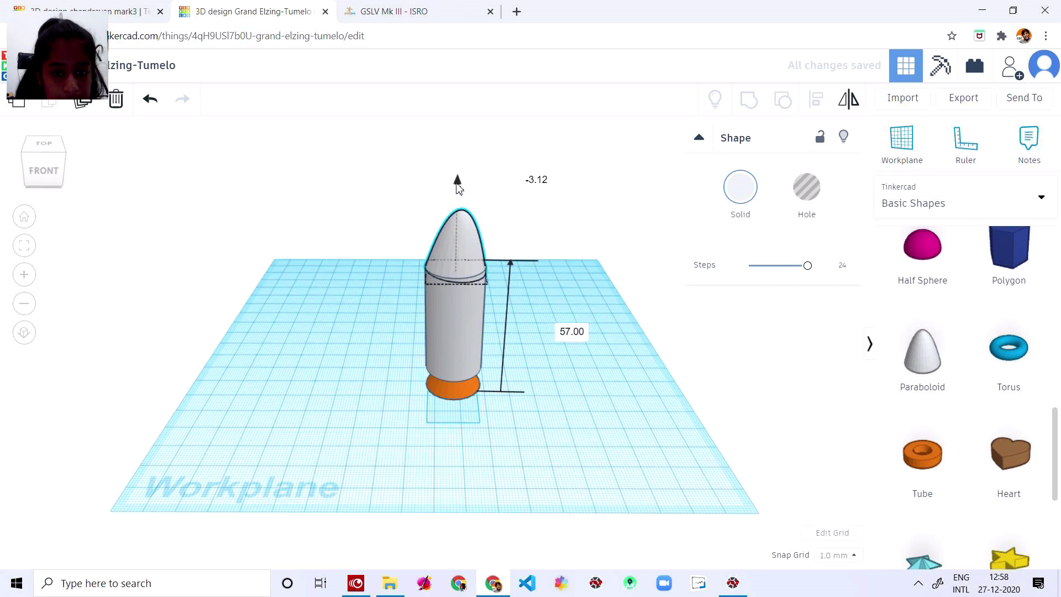
left_click(44, 145)
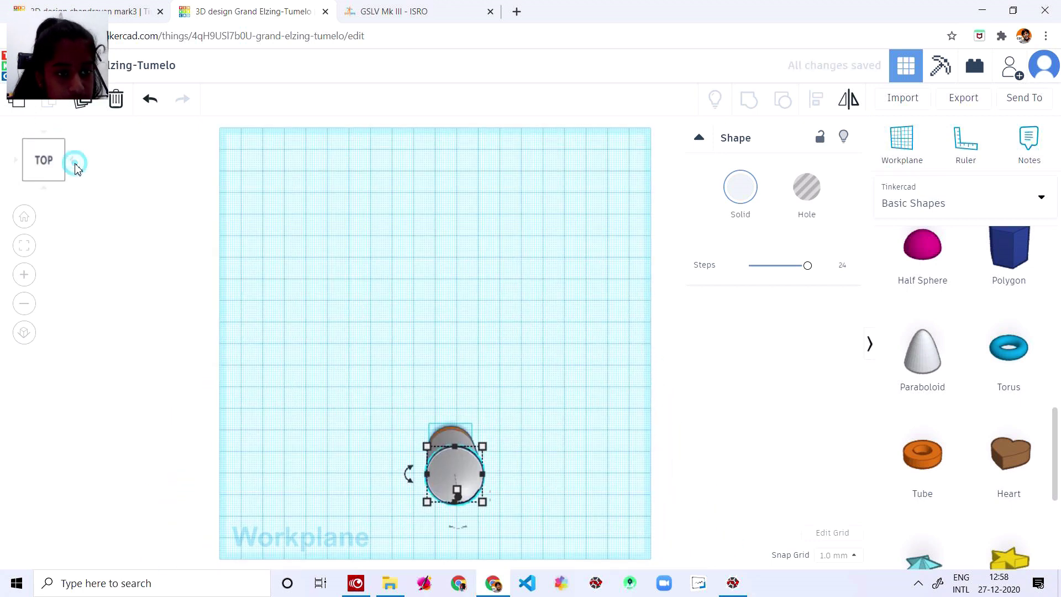
left_click(70, 161)
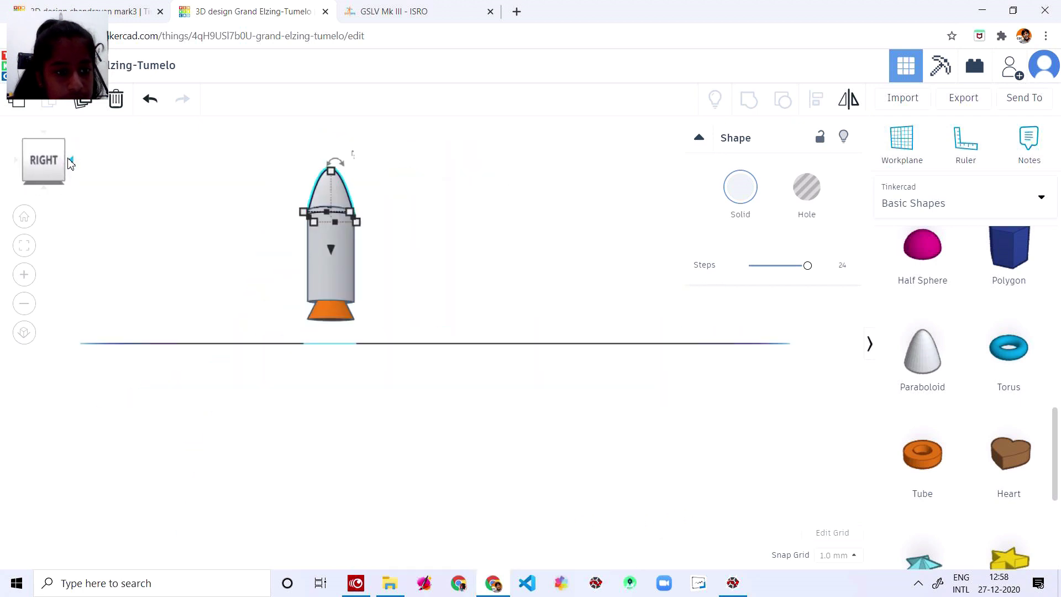
left_click(70, 160)
left_click(70, 161)
left_click(69, 161)
Duplicate the complete three-part booster and move the copy 46 mm to the side and 5 mm forward.
left_click_drag(407, 455, 406, 504)
right_click_drag(403, 405, 400, 462)
left_click_drag(400, 200, 500, 429)
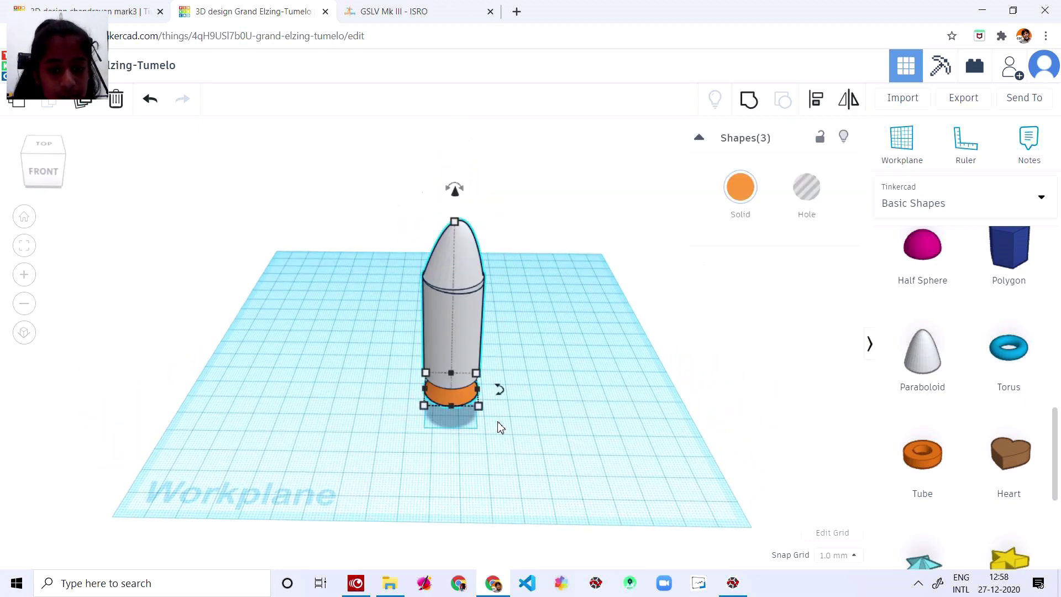
left_click(82, 100)
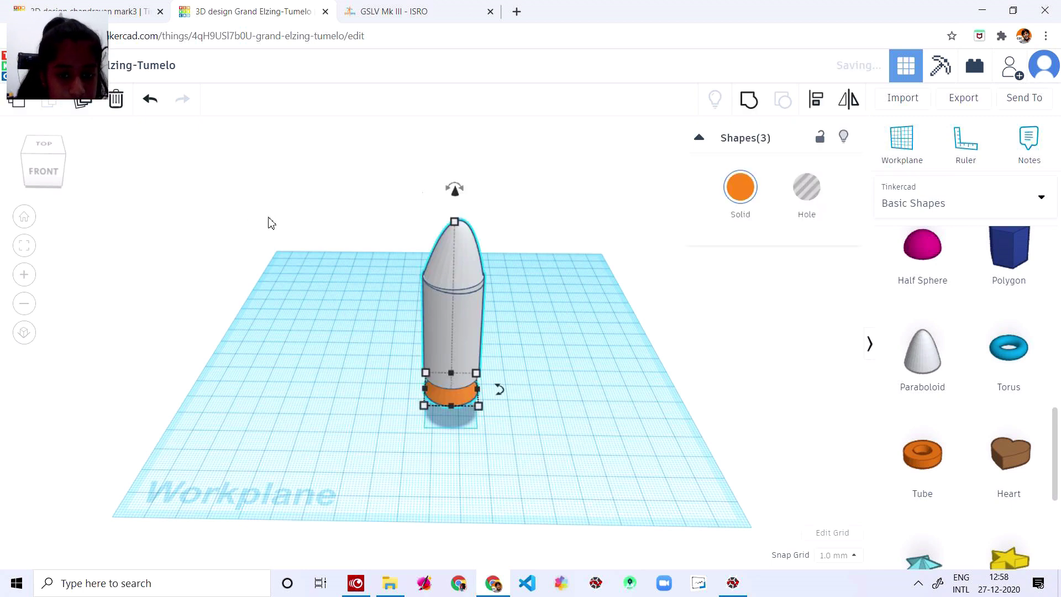
left_click_drag(463, 313, 609, 323)
left_click(753, 334)
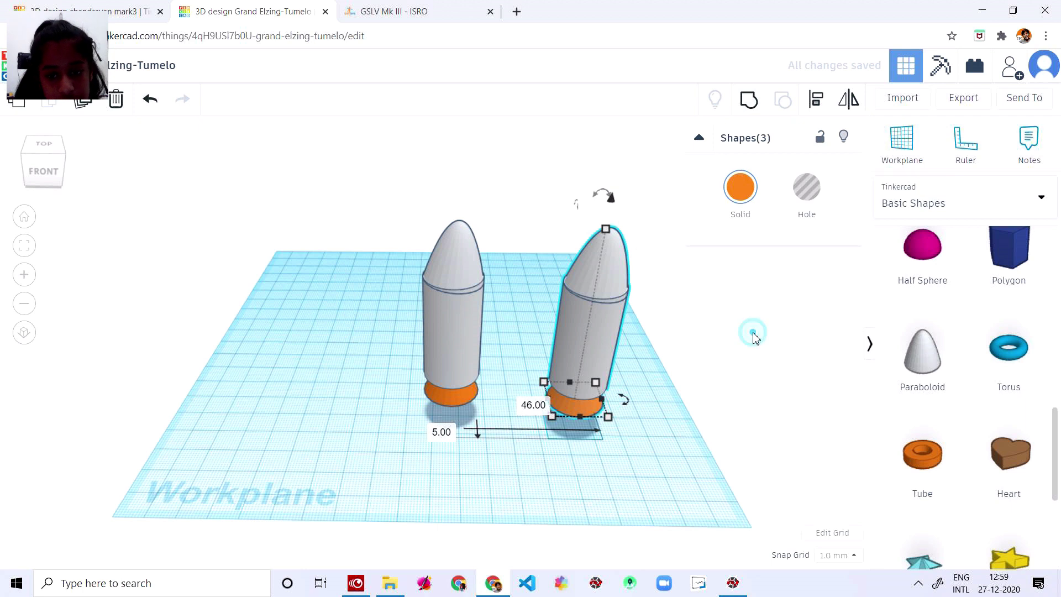
Mirror the duplicated booster's nose sideways so that it tilts the opposite way.
left_click(575, 273)
left_click(852, 104)
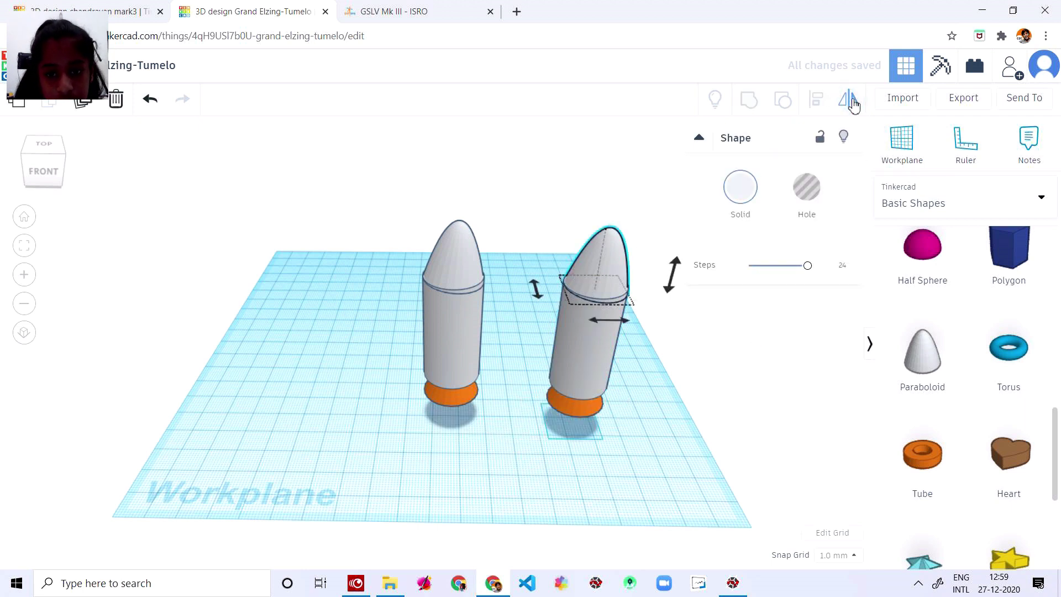
left_click(596, 319)
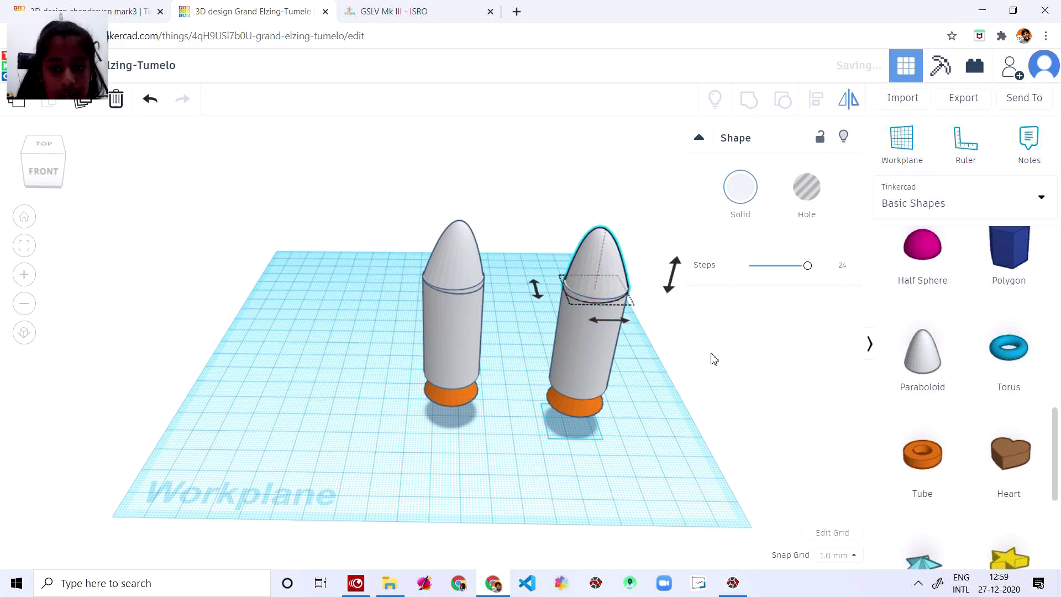
left_click(809, 440)
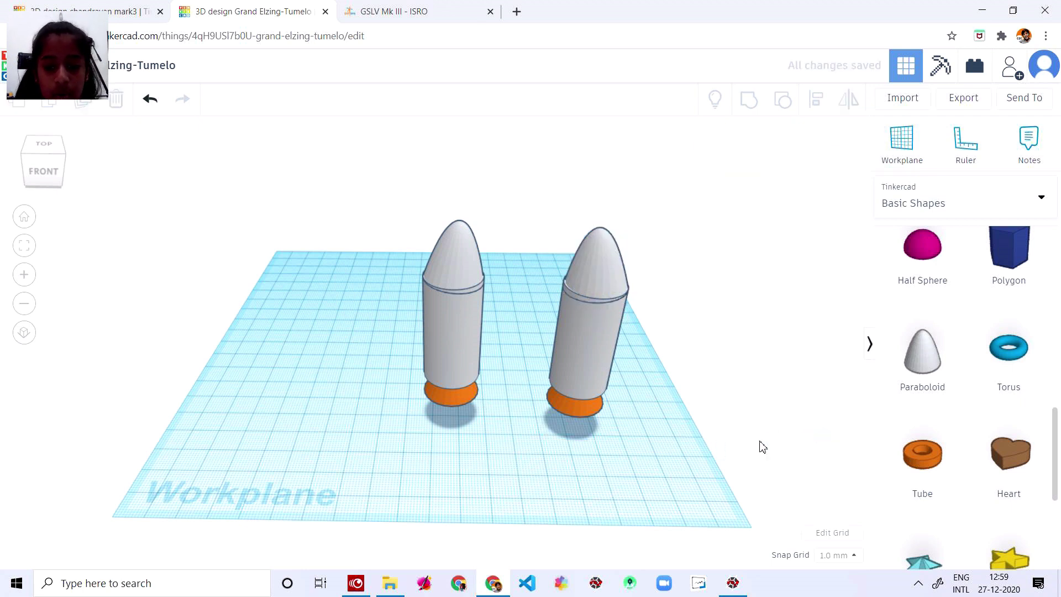
left_click_drag(413, 223, 713, 464)
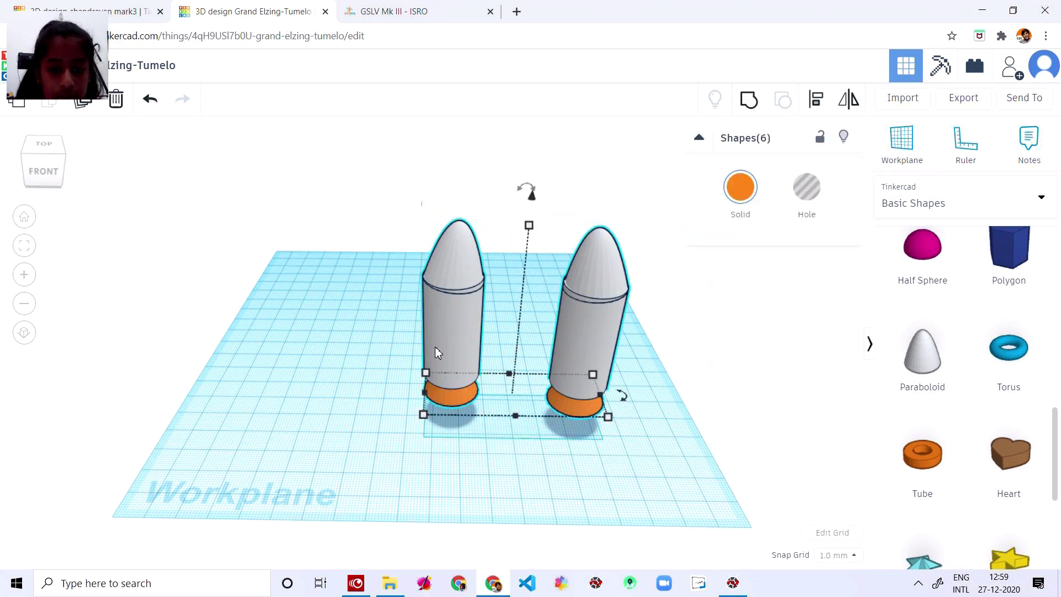
left_click_drag(499, 203, 651, 455)
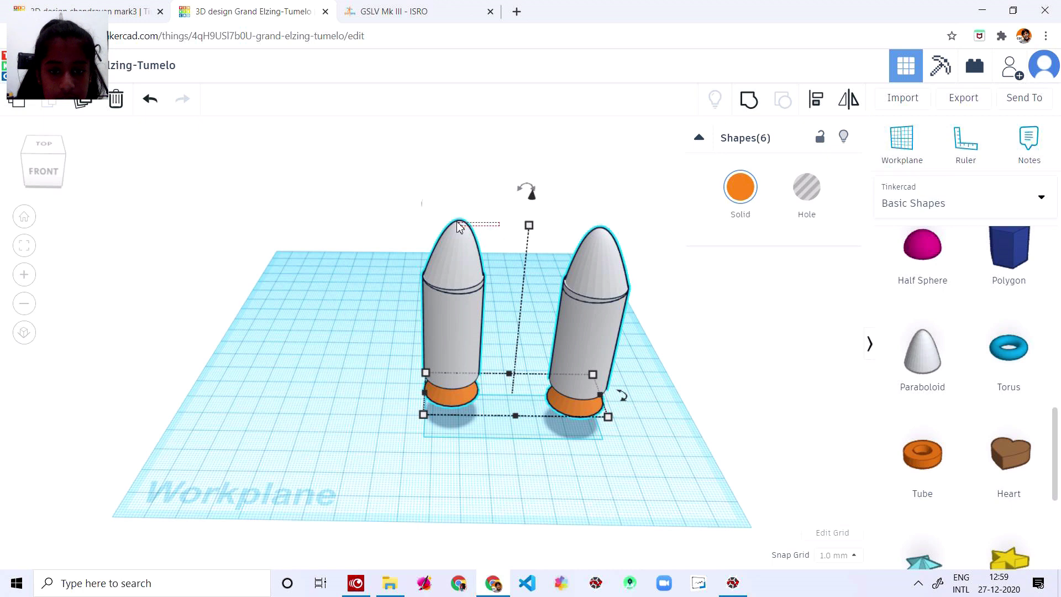
left_click(511, 221)
left_click_drag(427, 195, 663, 442)
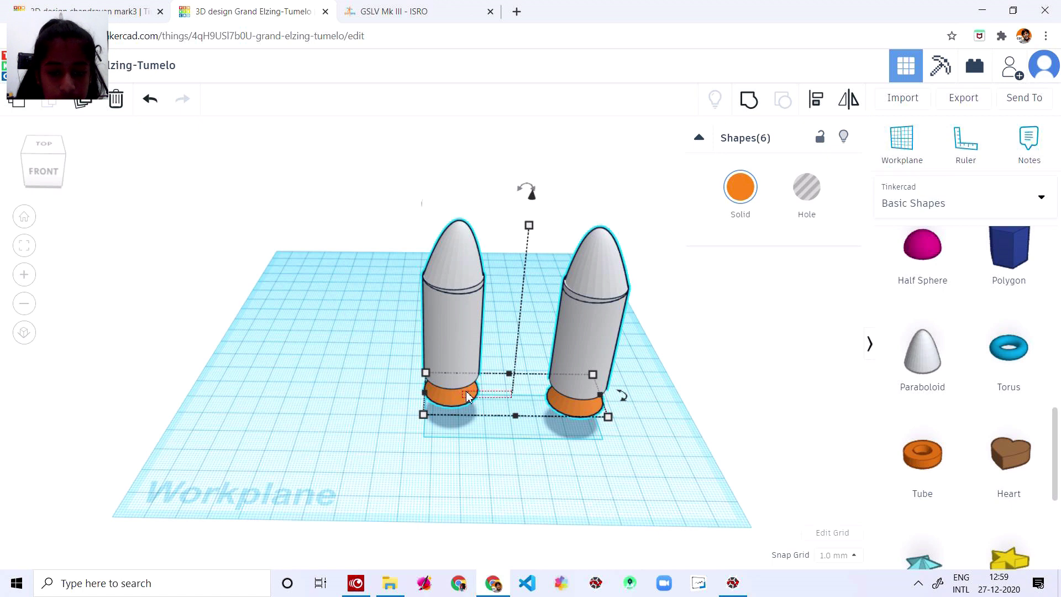
left_click(524, 402)
left_click_drag(375, 238, 651, 432)
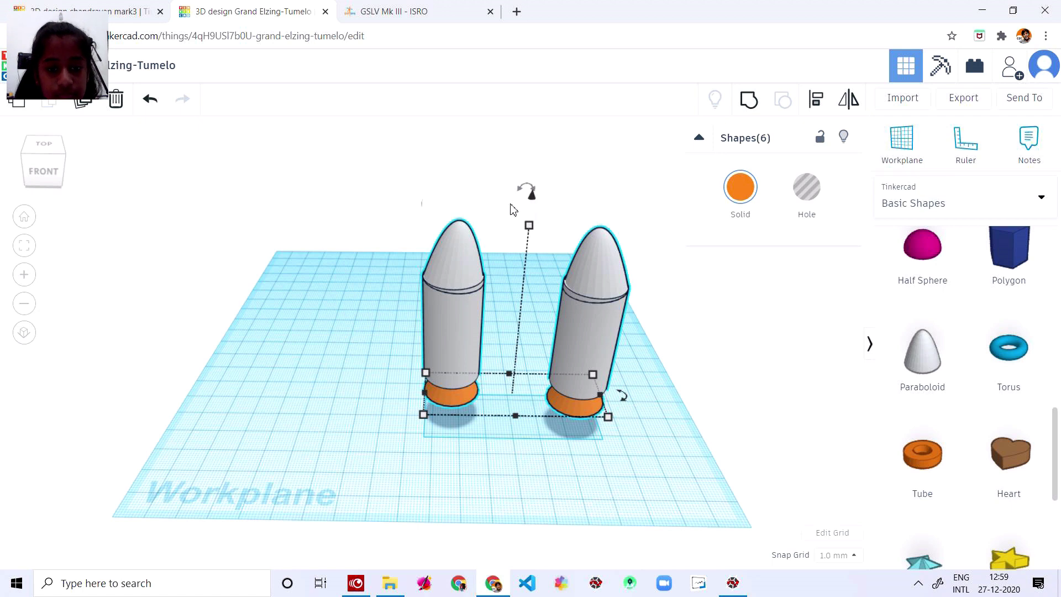
left_click_drag(423, 206, 536, 395)
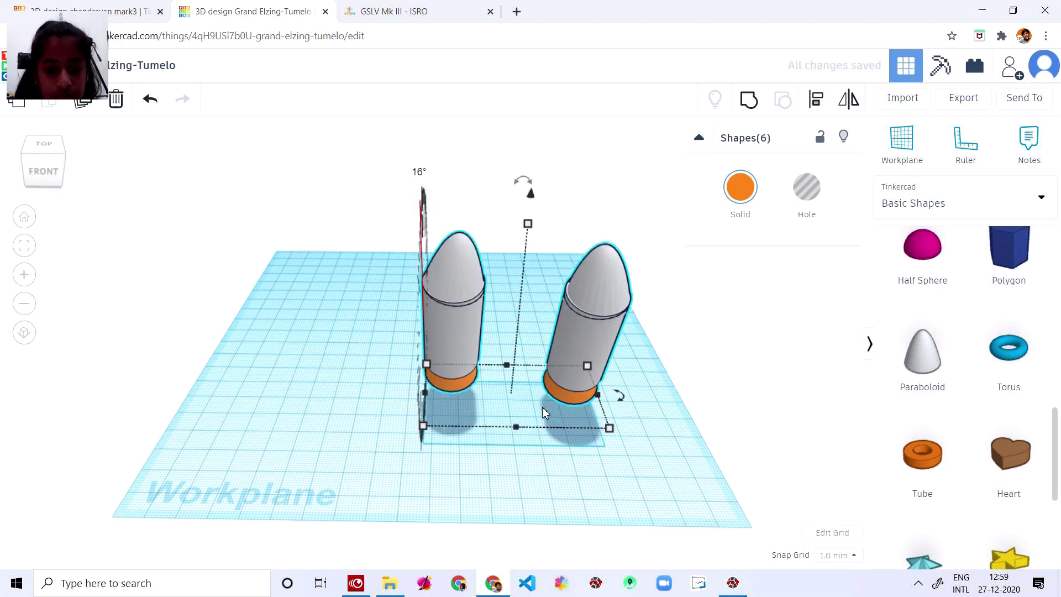
left_click(639, 501)
key("ctrl+z")
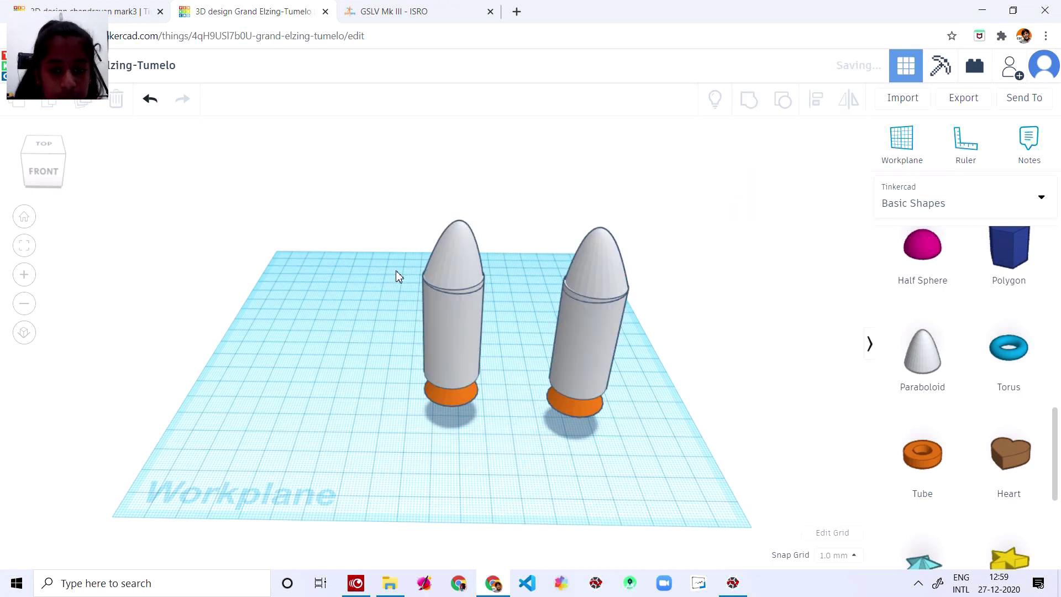
Move both boosters together about 34 mm sideways and 20 mm towards the back of the workplane.
left_click_drag(404, 231, 669, 438)
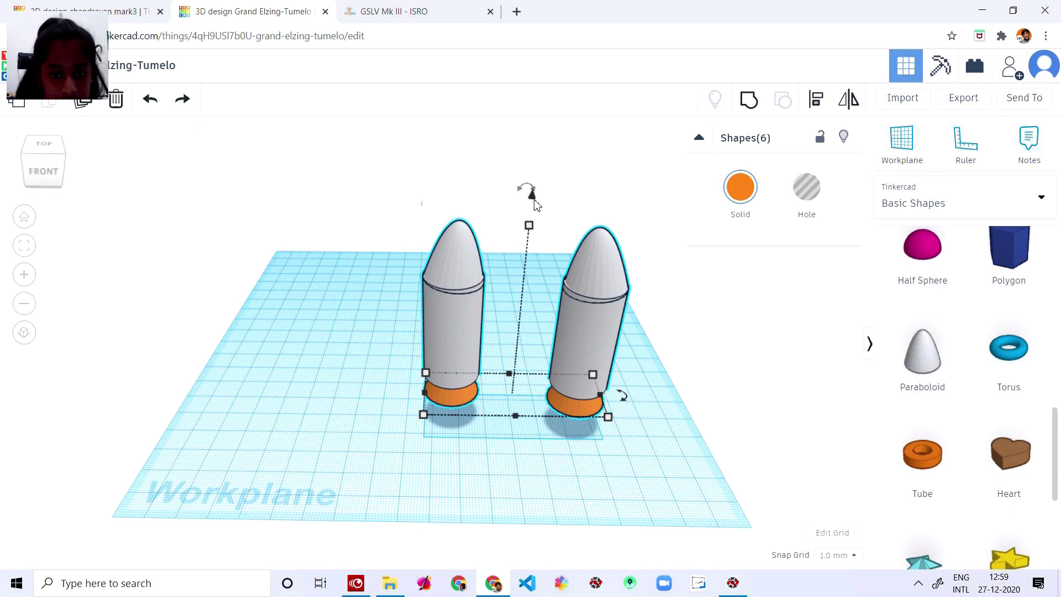
left_click_drag(465, 244, 370, 225)
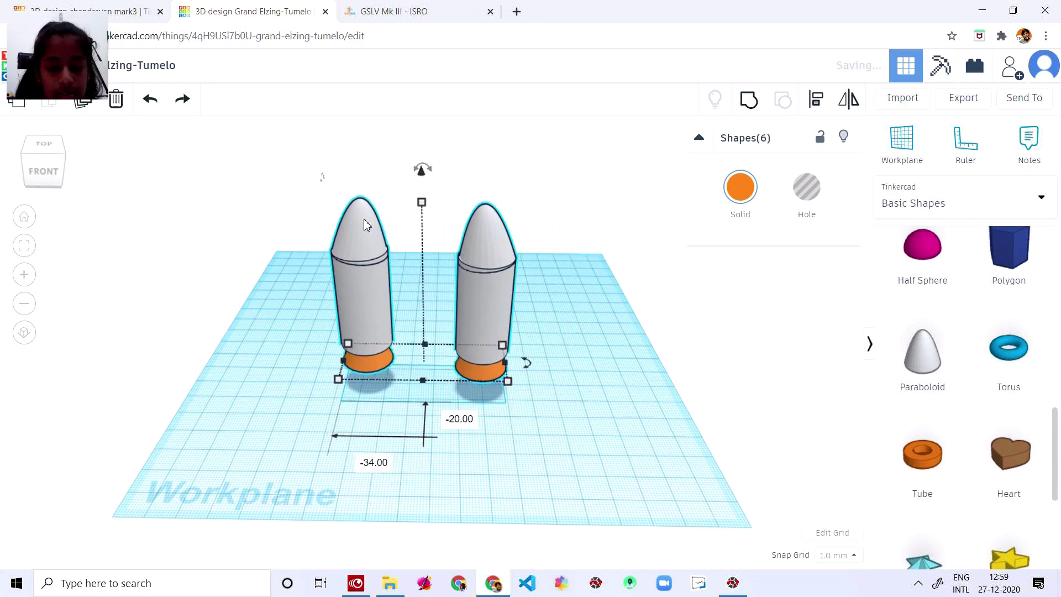
left_click(782, 383)
Examine the boosters, core stage and nozzle in the ISRO page's GSLV Mk III image, and return to the Tinkercad design.
scroll(463, 200, "up", 5)
scroll(464, 204, "down", 15)
scroll(466, 209, "up", 18)
scroll(466, 210, "down", 20)
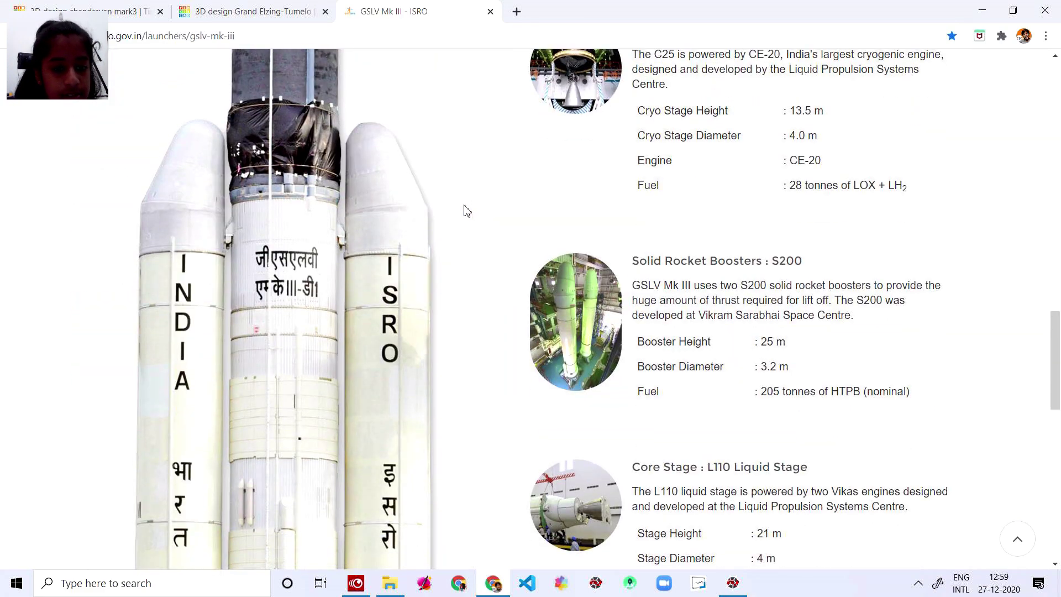
scroll(466, 210, "up", 6)
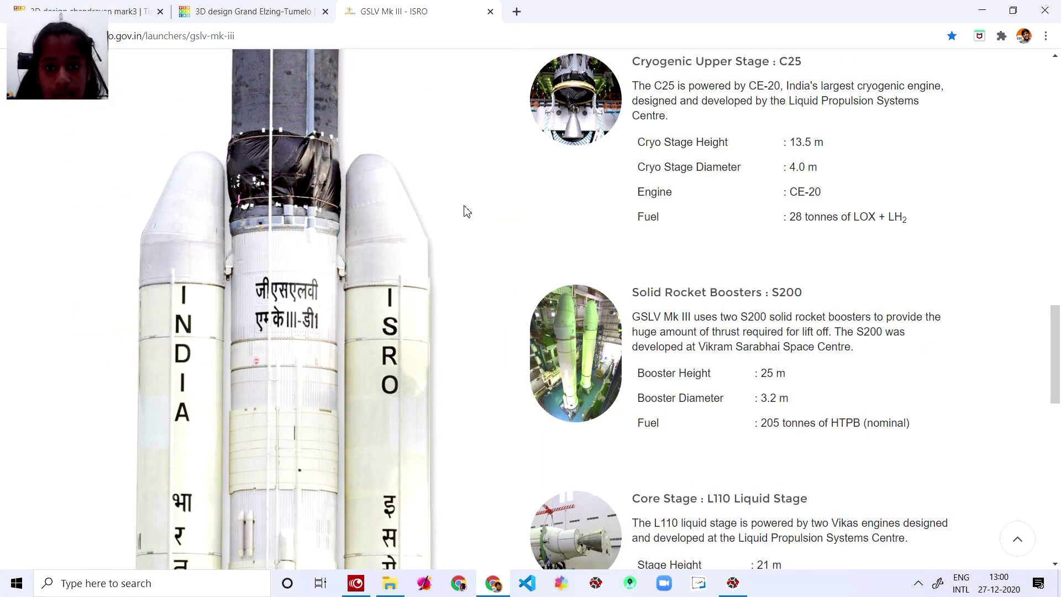
scroll(464, 213, "down", 10)
scroll(462, 232, "up", 6)
right_click(424, 83)
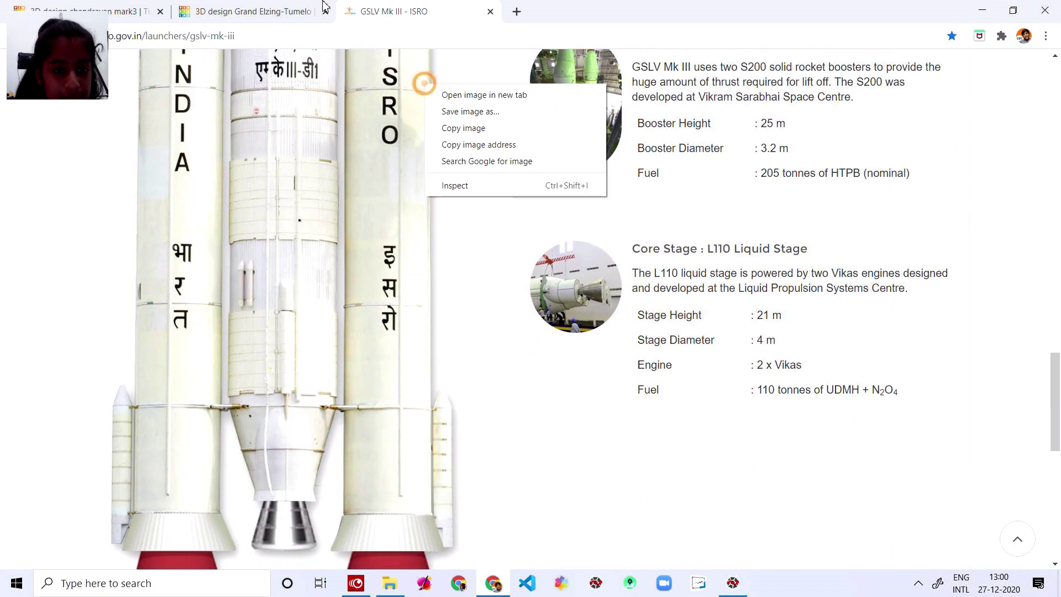
scroll(259, 241, "up", 14)
scroll(267, 214, "down", 14)
scroll(315, 366, "down", 4)
scroll(311, 401, "up", 3)
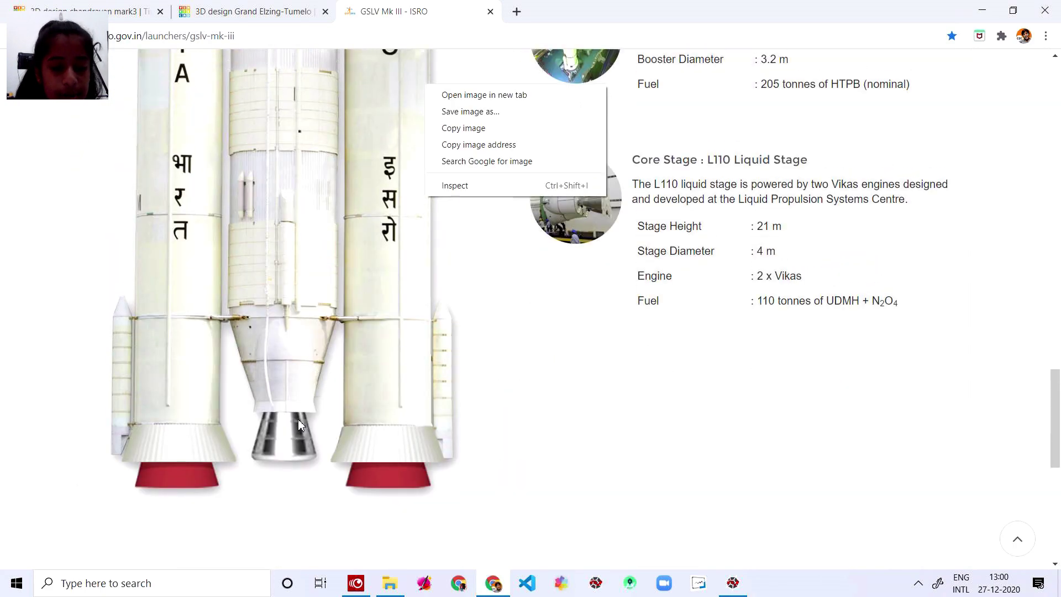
left_click(260, 5)
left_click(251, 9)
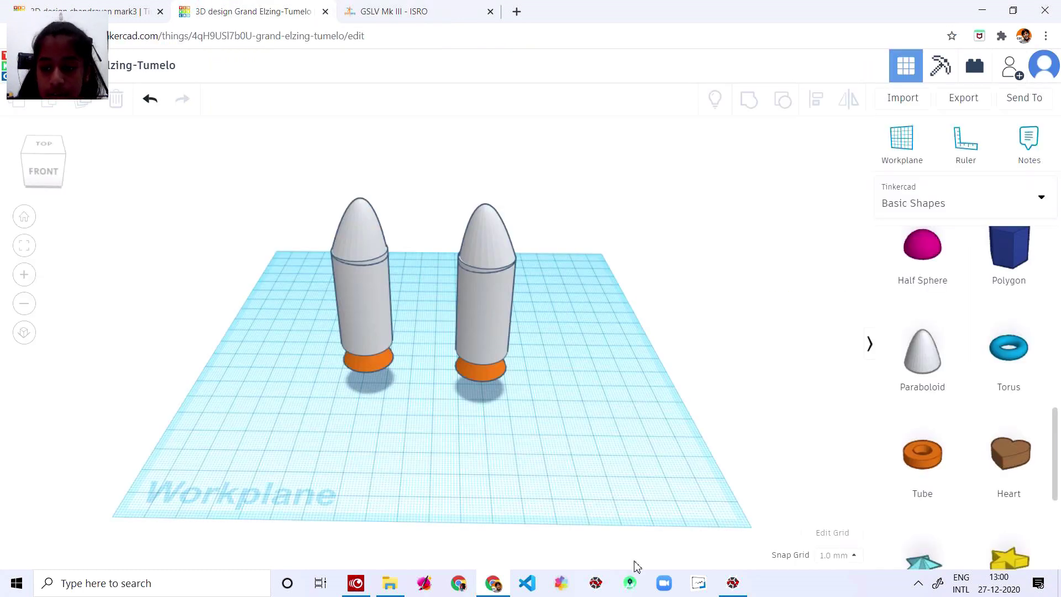
Add a cone to the workplane, check it against the reference image, and place it at the front beside the boosters.
scroll(1039, 393, "down", 5)
scroll(1039, 393, "up", 15)
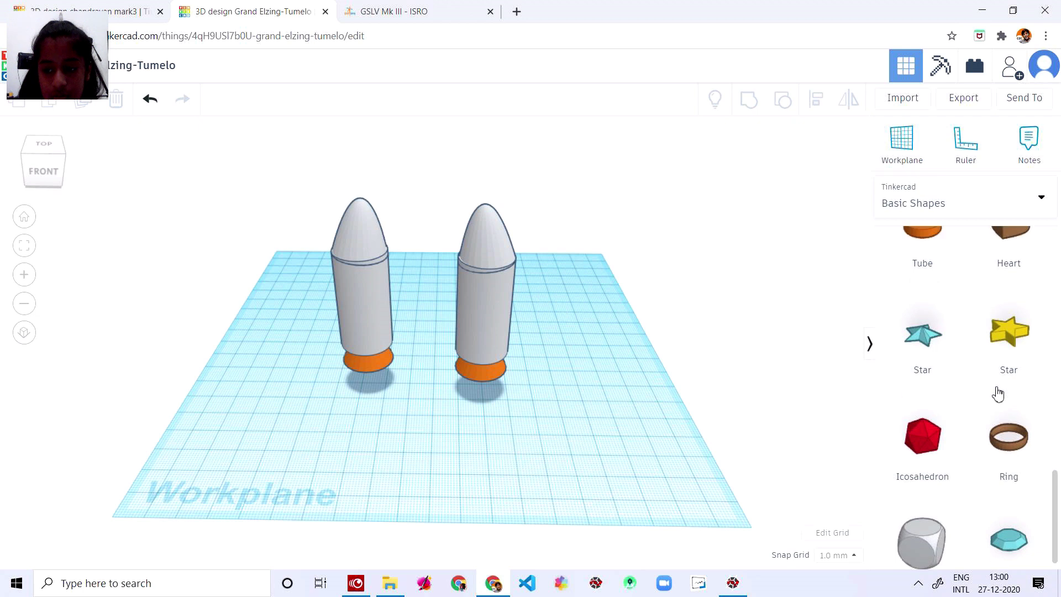
scroll(997, 394, "down", 2)
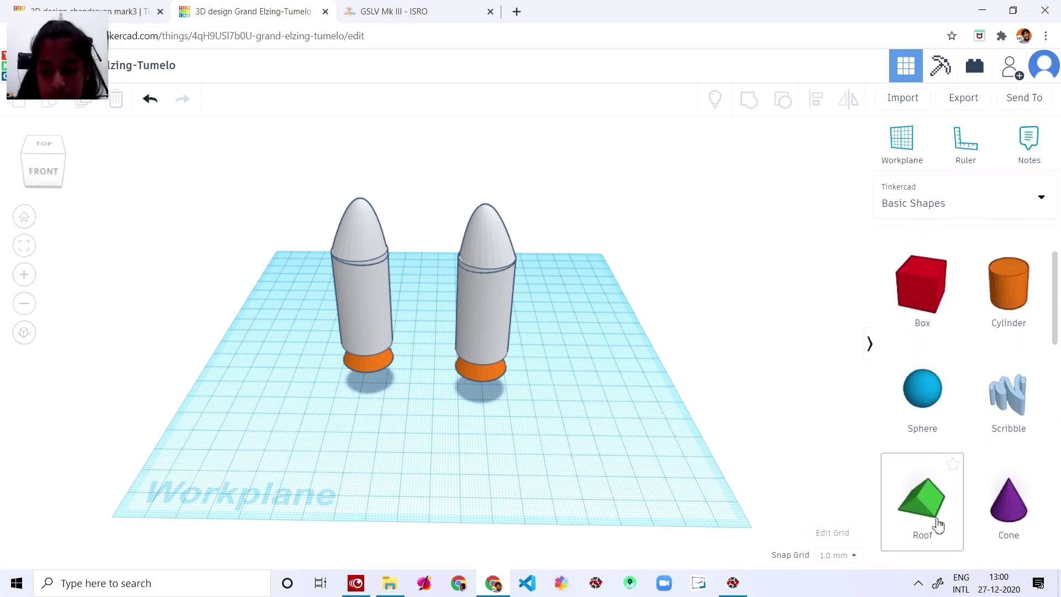
left_click_drag(1006, 526, 430, 428)
left_click(422, 7)
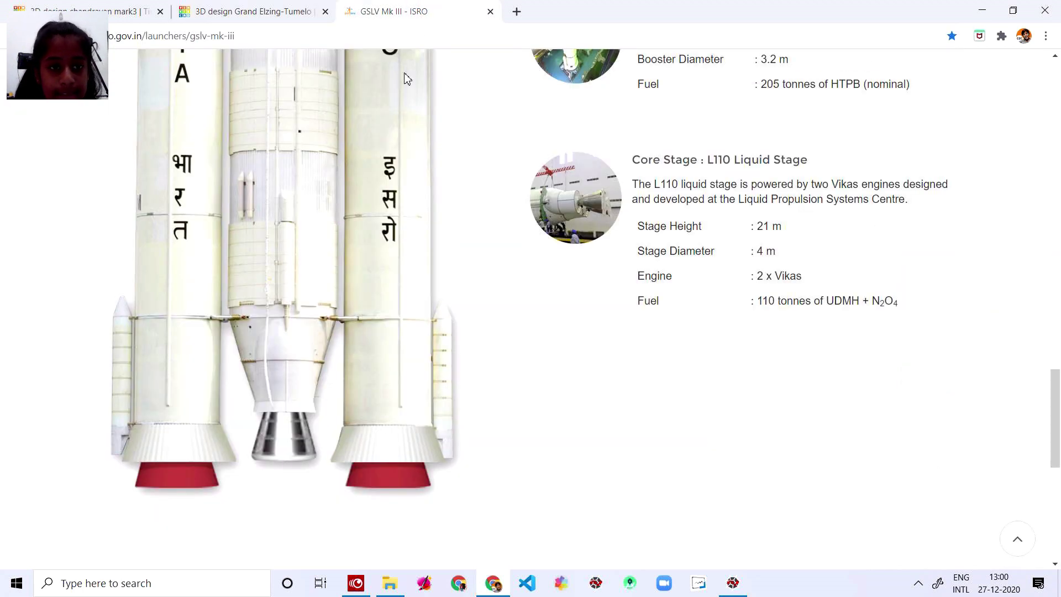
left_click(252, 11)
left_click_drag(436, 431, 618, 449)
left_click(526, 315)
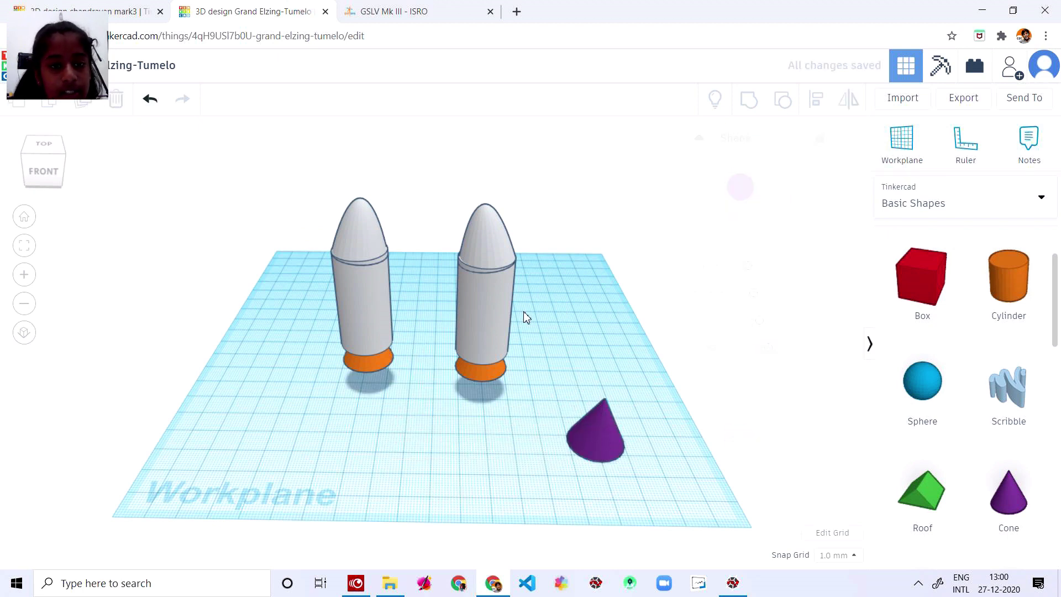
Compare the core stage's base in the reference image and finished model, and add a solid orange cylinder with 64 sides near the cone.
left_click(368, 8)
scroll(336, 340, "up", 1)
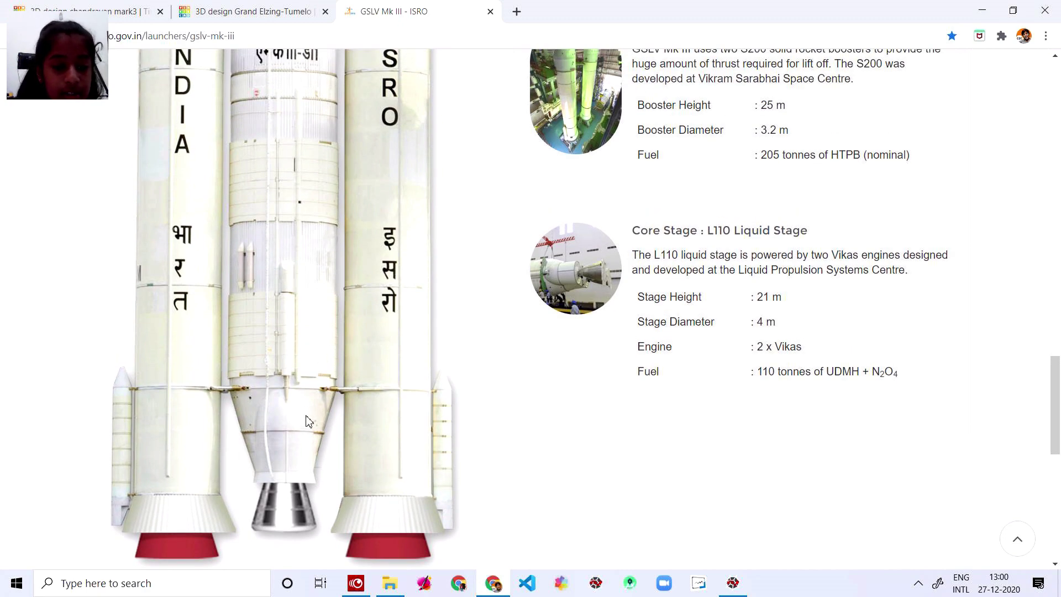
left_click(53, 6)
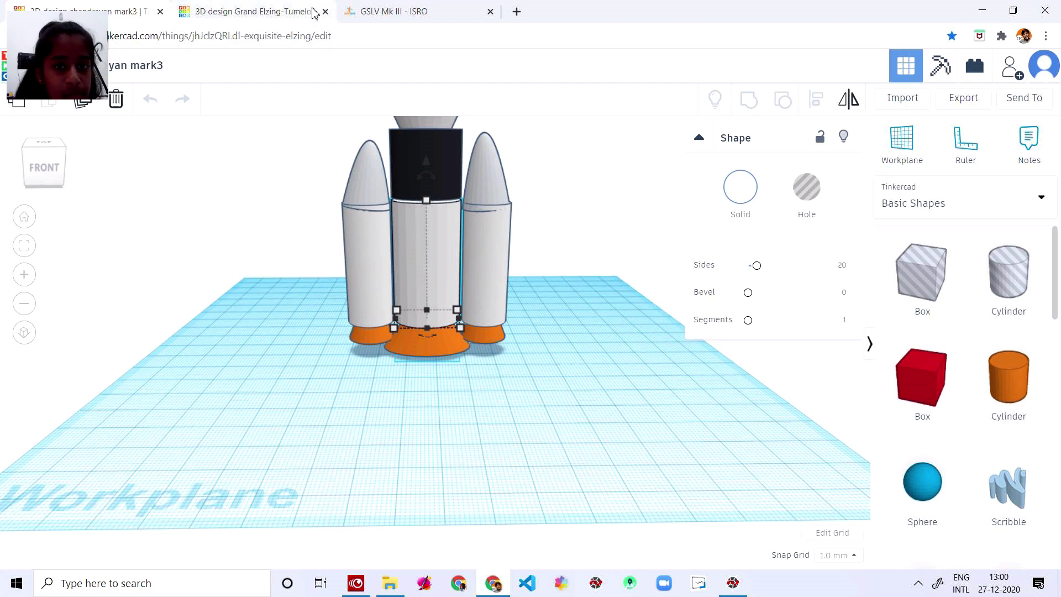
left_click(352, 10)
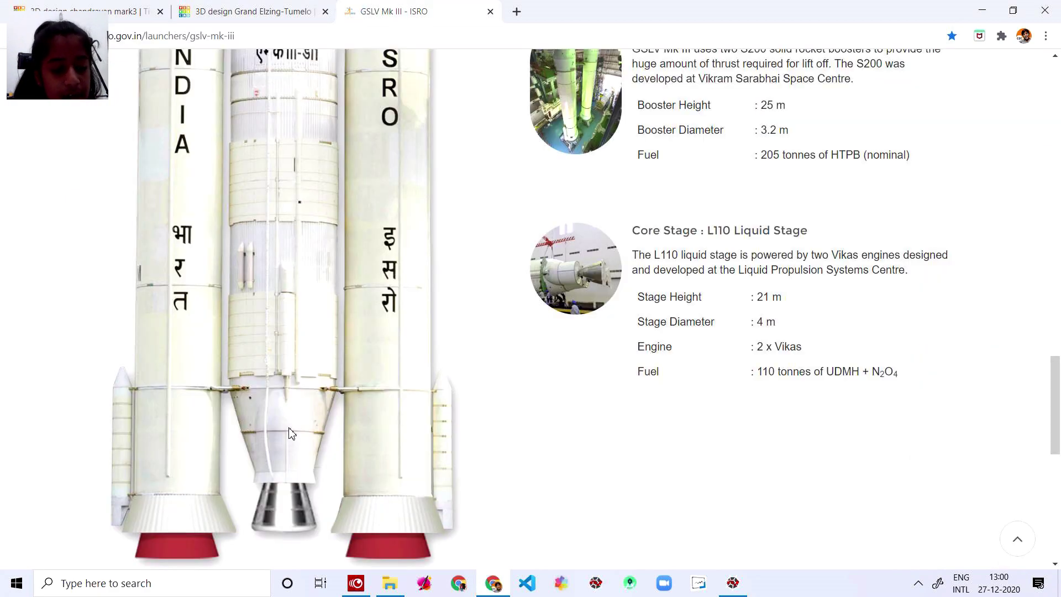
left_click(231, 6)
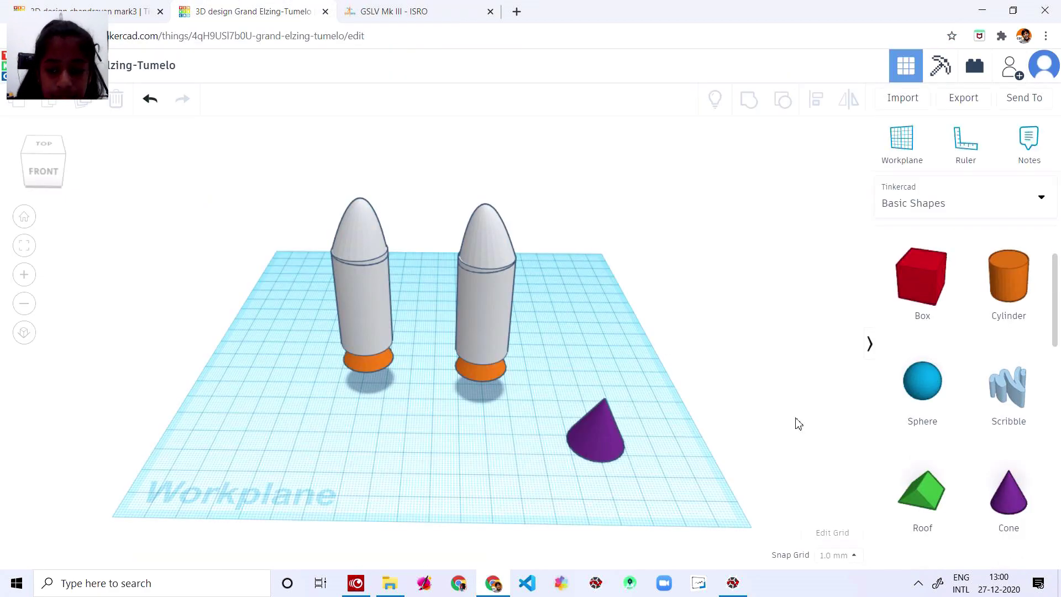
scroll(998, 412, "up", 2)
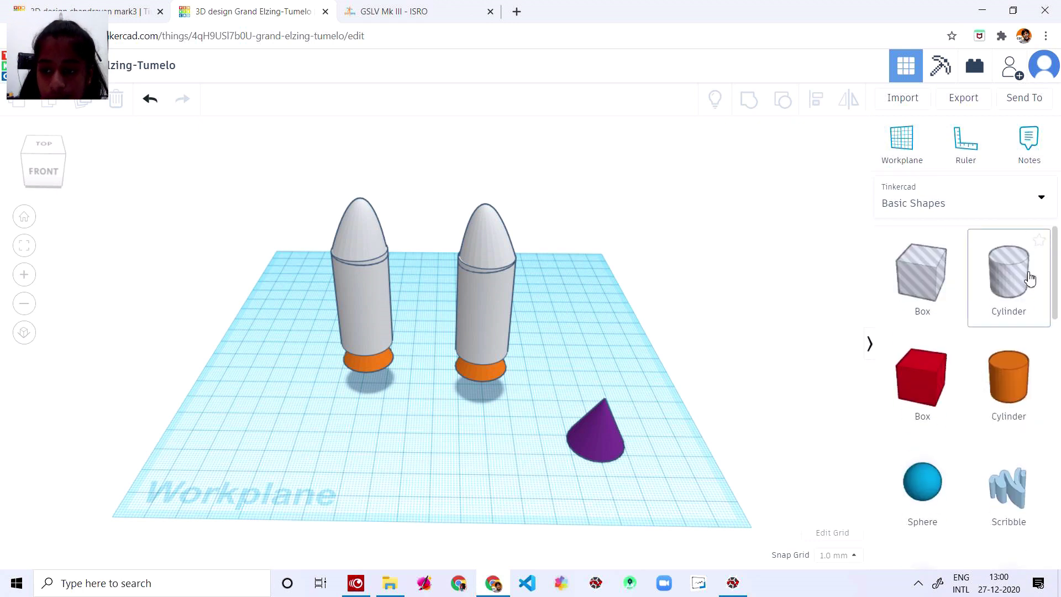
left_click_drag(1029, 278, 601, 502)
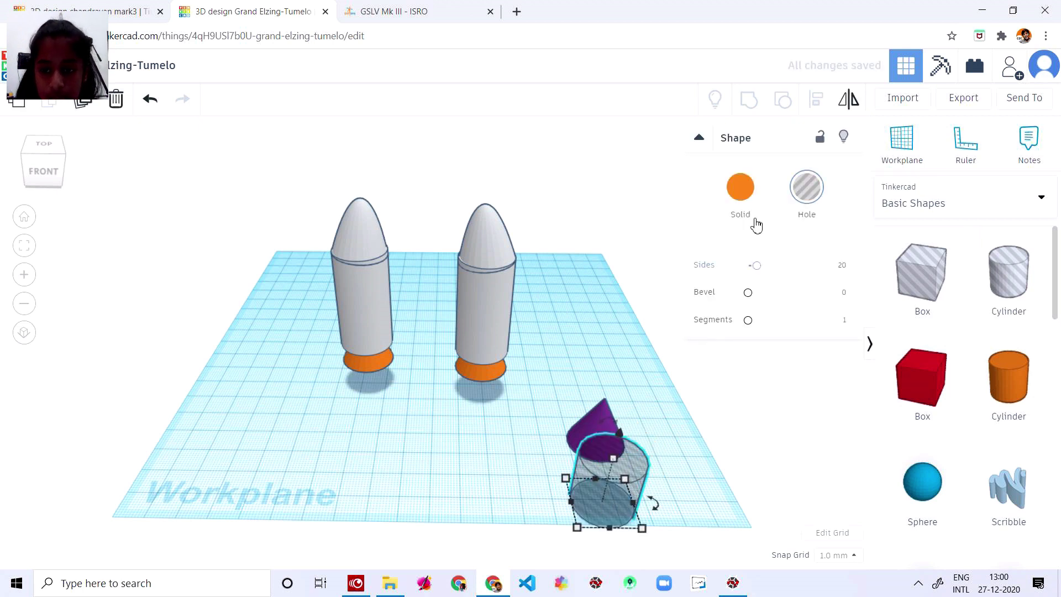
left_click(740, 189)
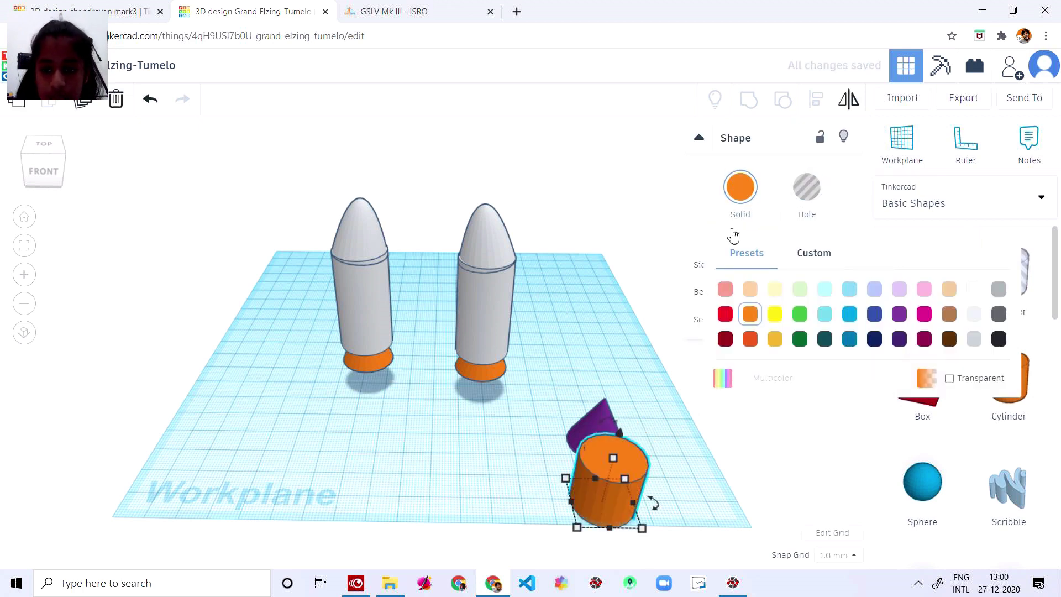
left_click_drag(756, 266, 863, 272)
Raise the cylinder 8 mm, shift it 1 mm sideways and 3 mm forward over the cone, and check the alignment from all sides.
left_click_drag(633, 475, 618, 350)
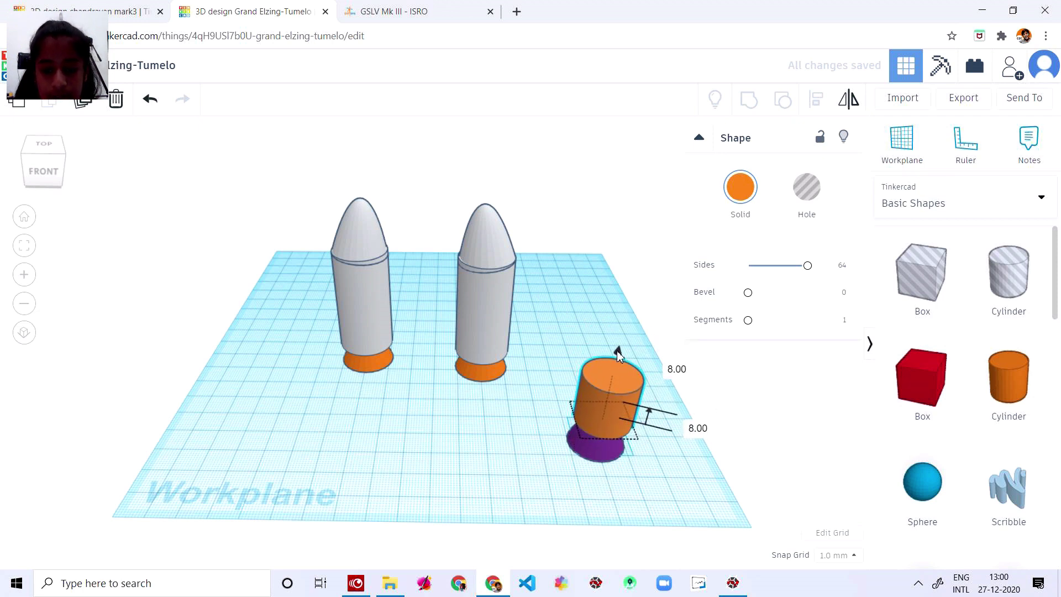
left_click(47, 150)
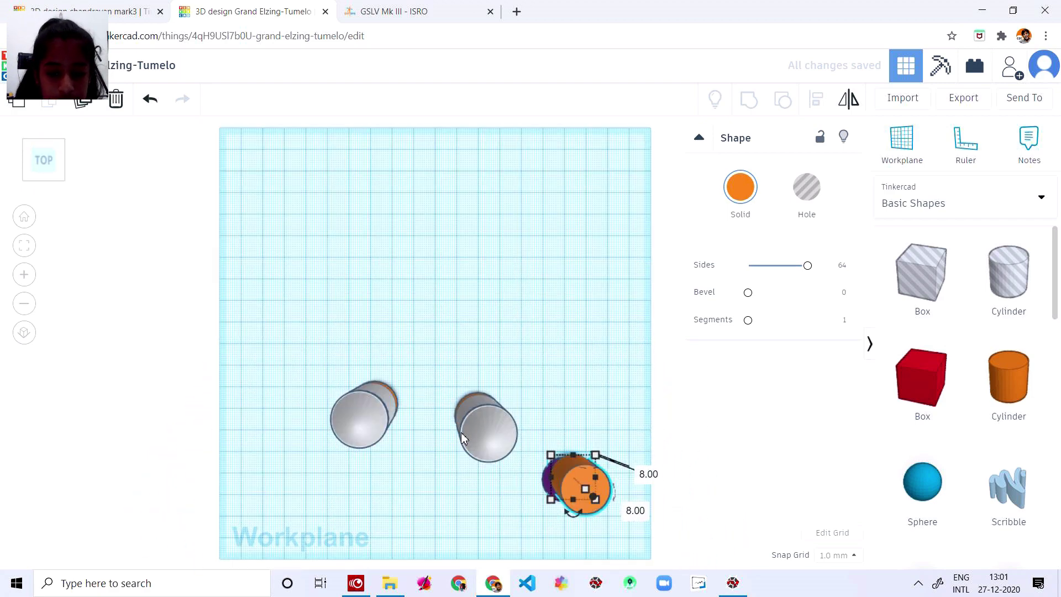
left_click_drag(602, 489, 601, 487)
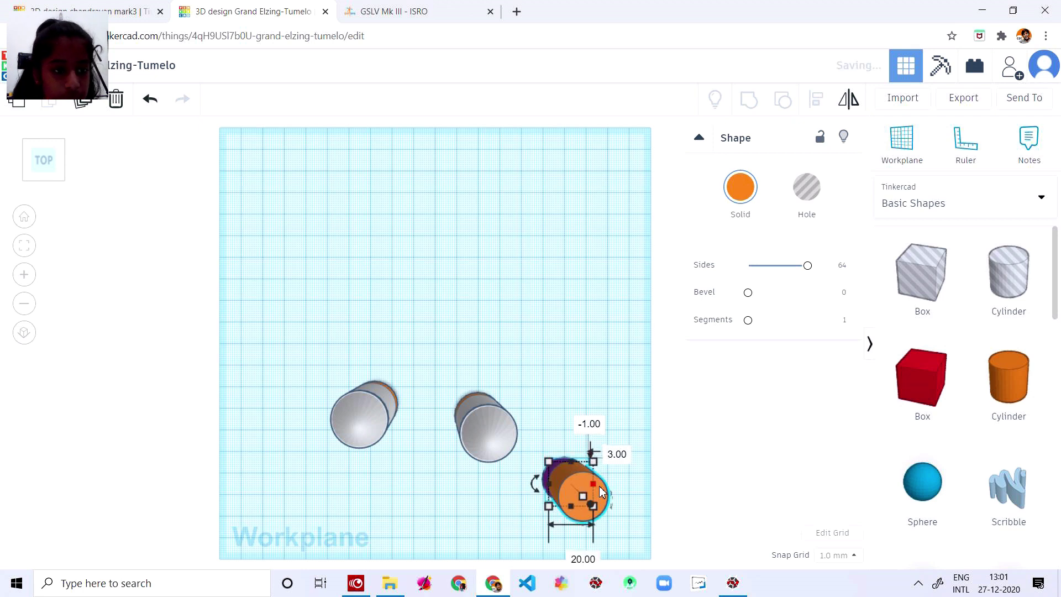
left_click(71, 161)
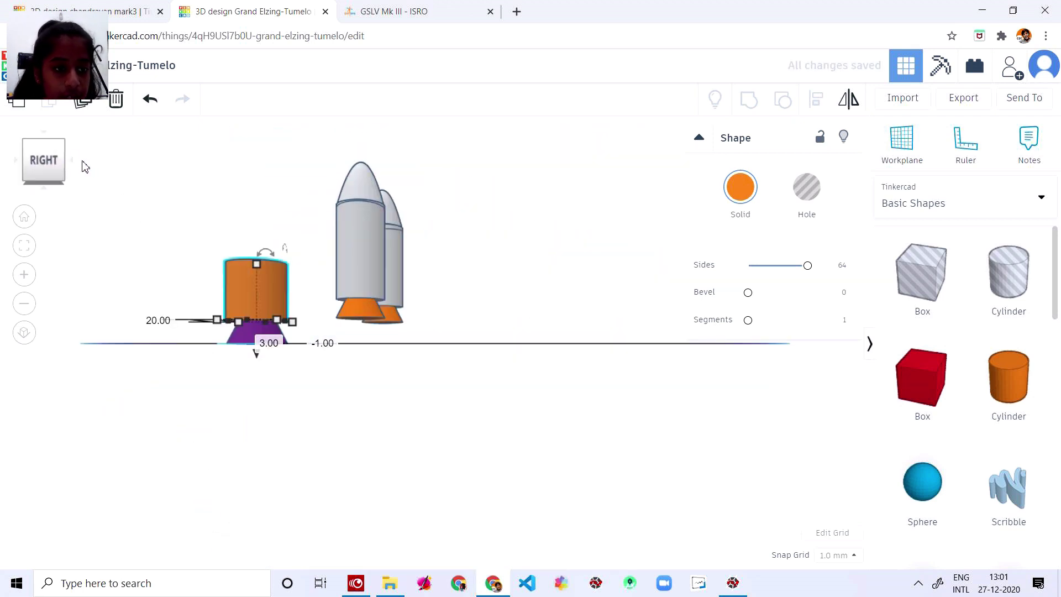
left_click(74, 161)
left_click(74, 161)
left_click(74, 161)
left_click(564, 392)
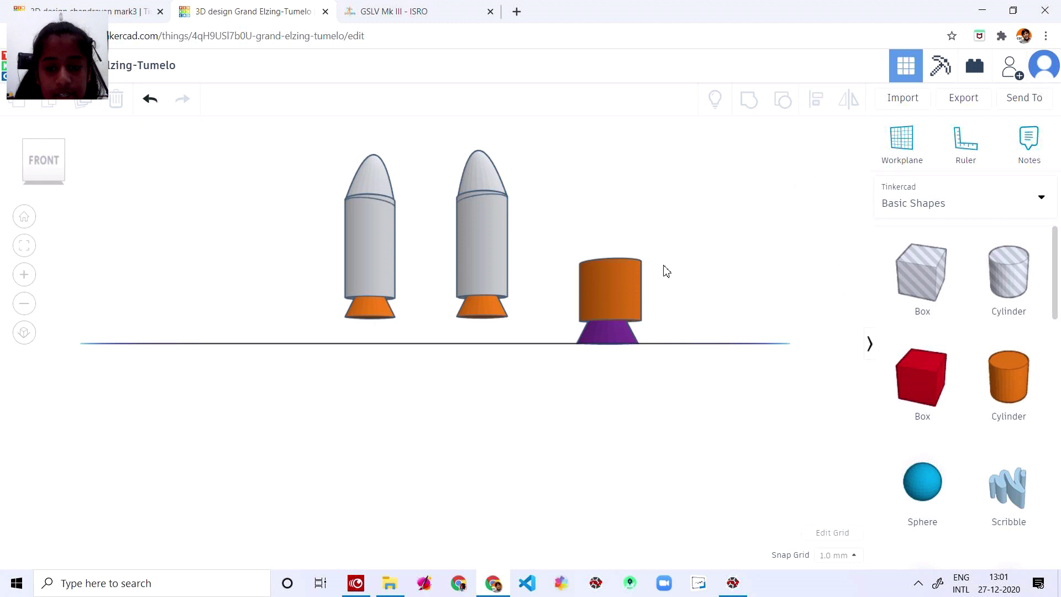
Set the orange core cylinder's height to 40 mm.
left_click(636, 307)
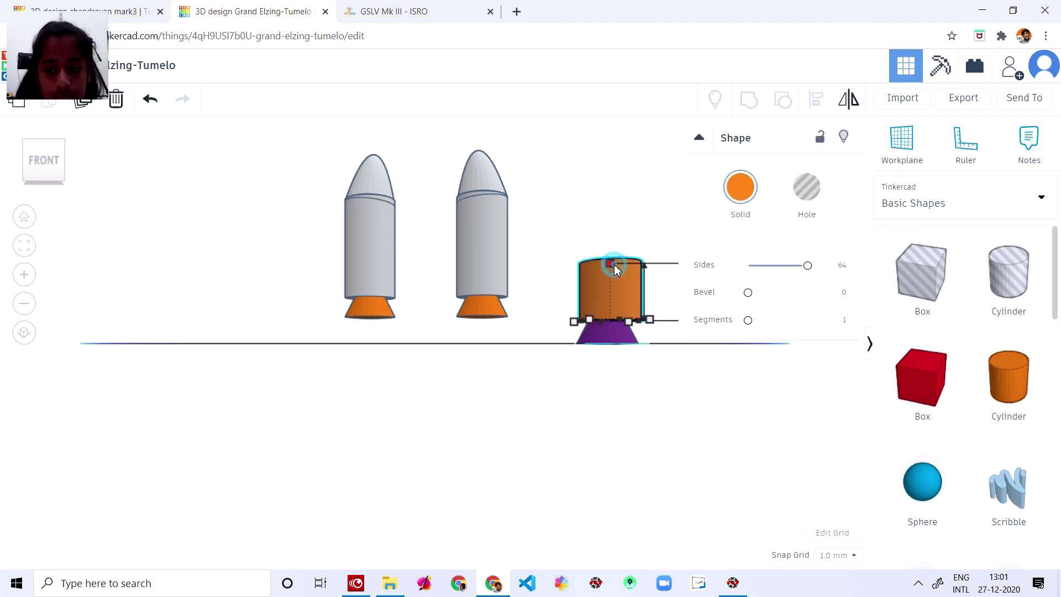
left_click(700, 138)
left_click(691, 291)
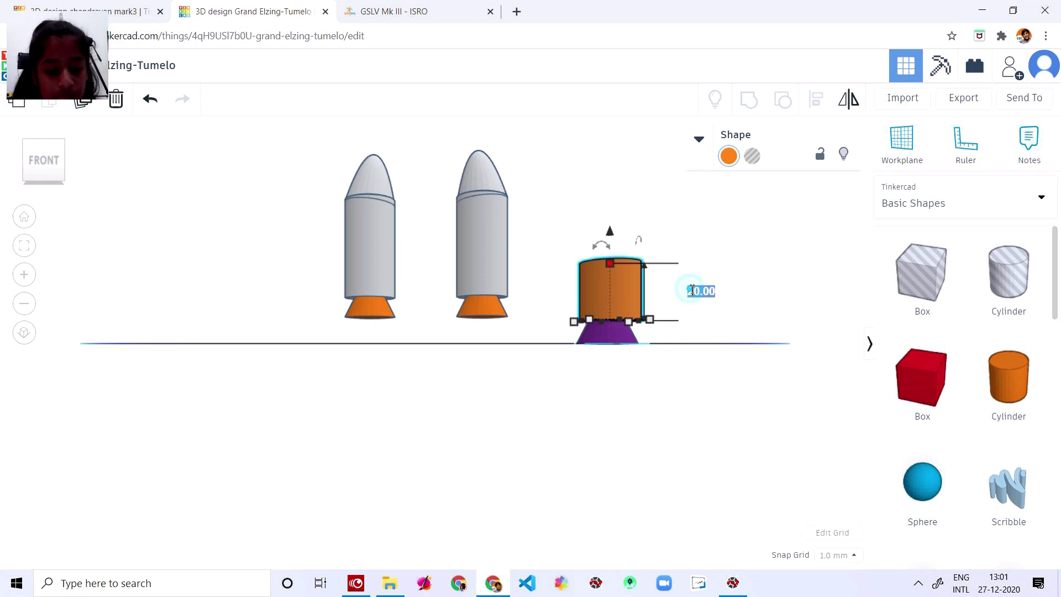
key("Return")
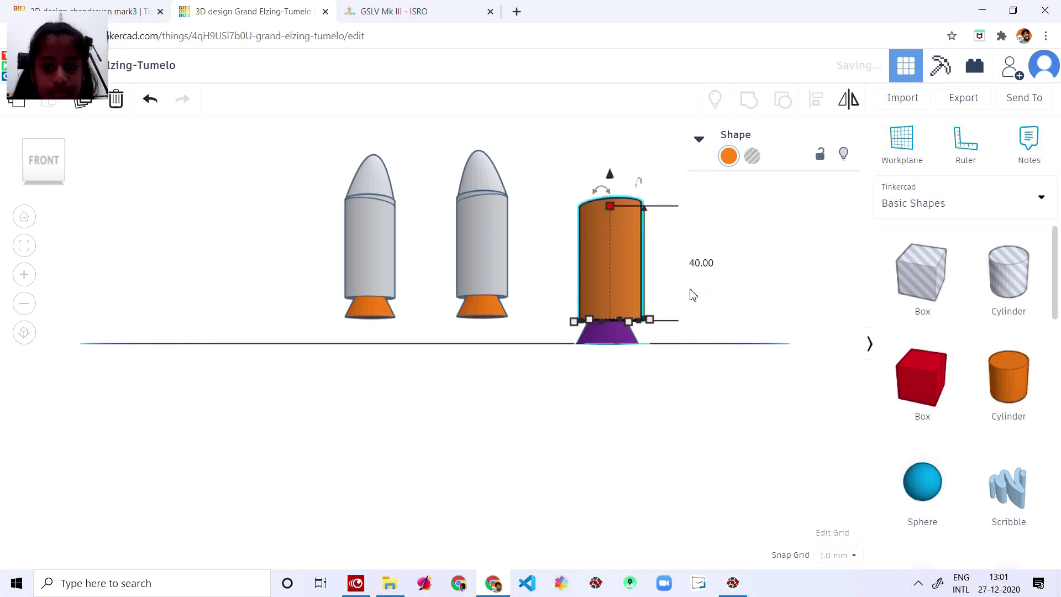
Shift the core cylinder 1 mm sideways and lower it 2 mm onto the purple cone.
left_click(618, 387)
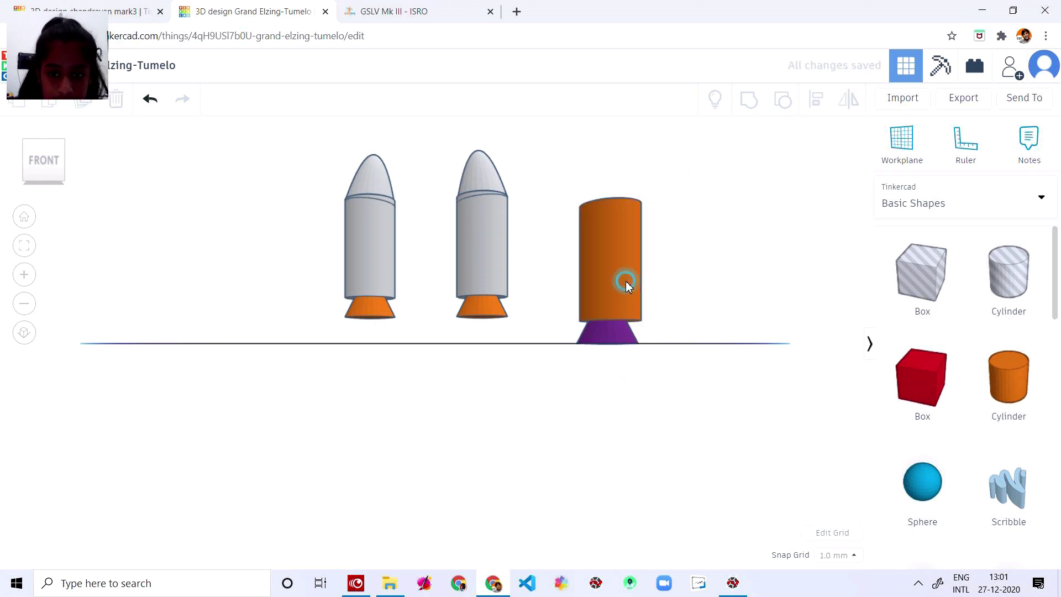
left_click(620, 284)
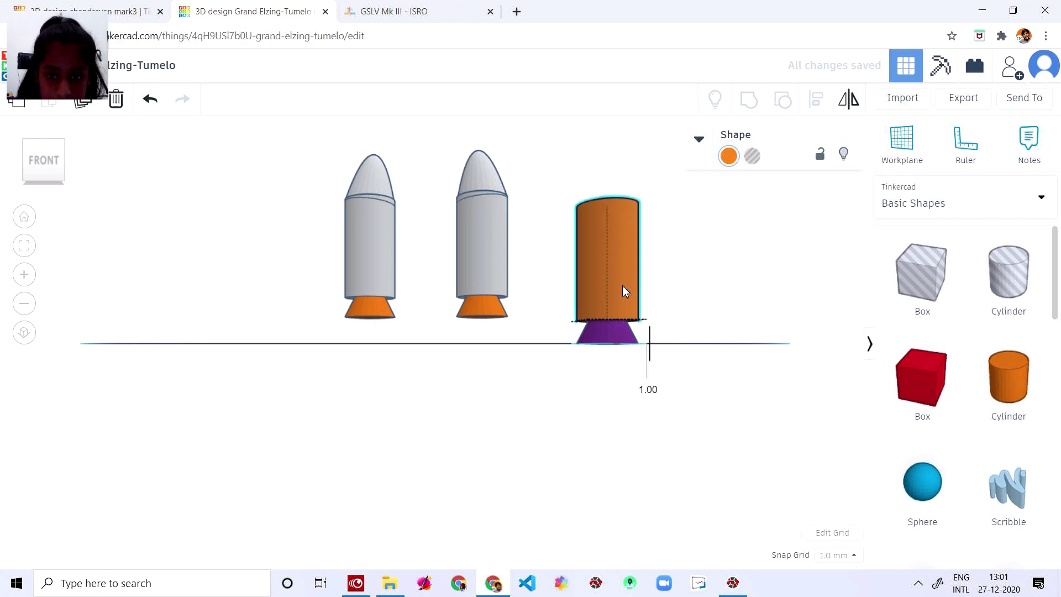
left_click_drag(606, 174, 607, 182)
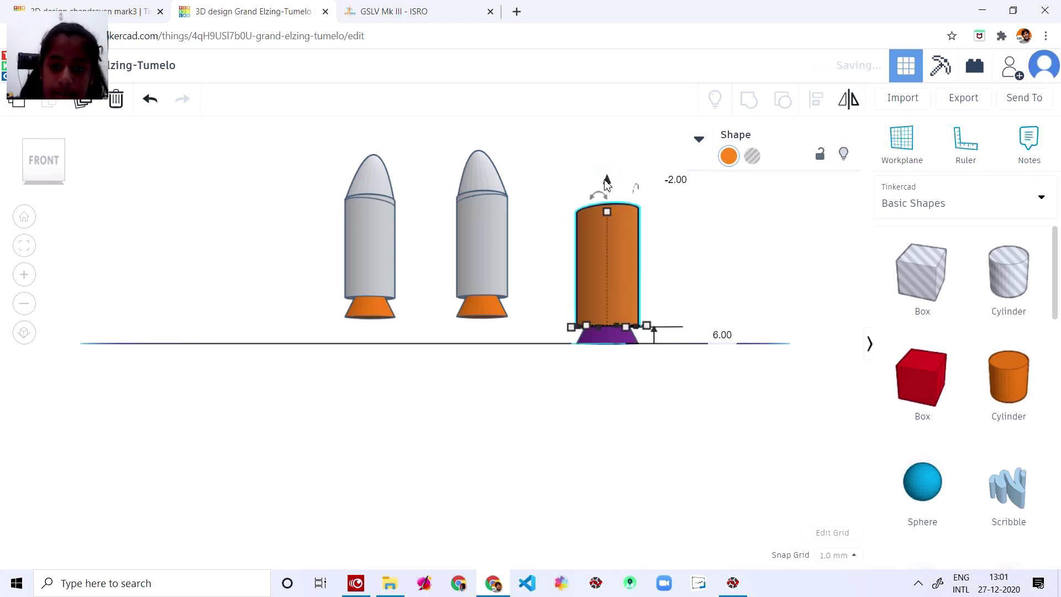
Check the section above the core on the ISRO reference page, and add a solid orange 64-sided cylinder in front of the core stage.
left_click(588, 362)
left_click(375, 8)
scroll(403, 309, "up", 10)
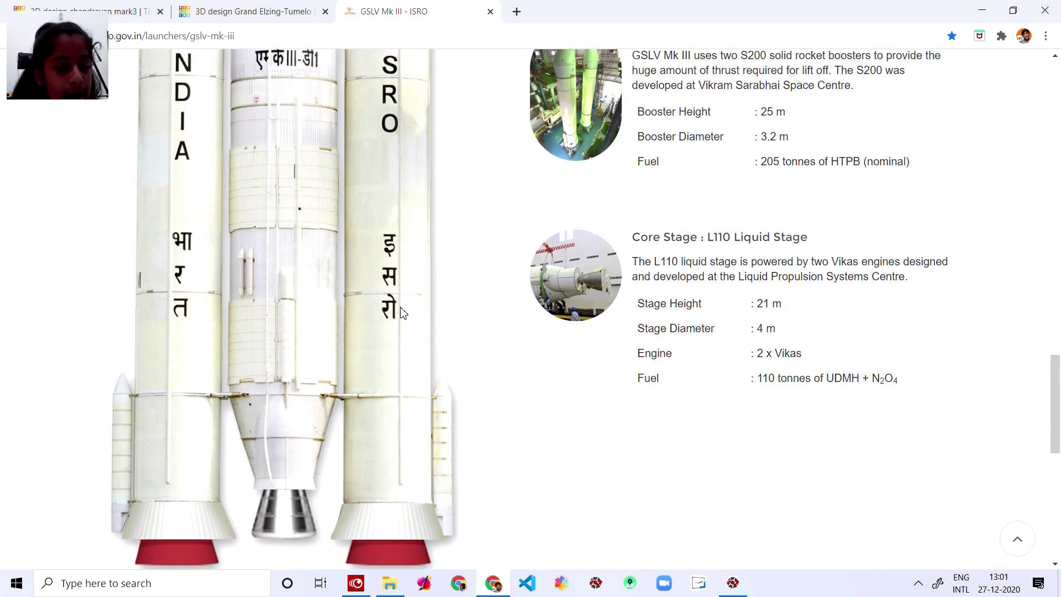
scroll(402, 313, "up", 1)
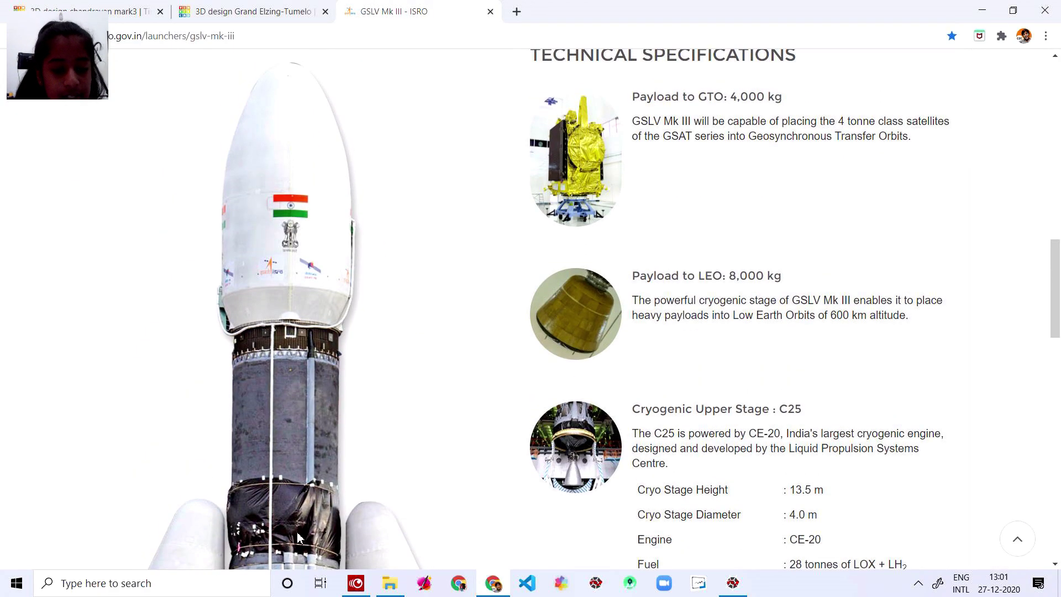
scroll(296, 517, "down", 4)
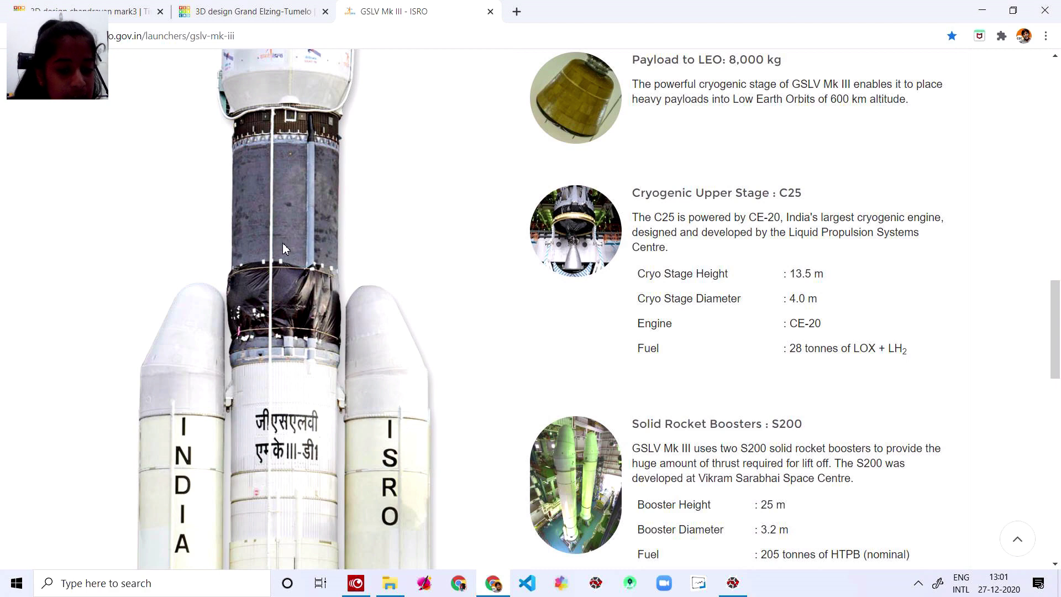
left_click(230, 7)
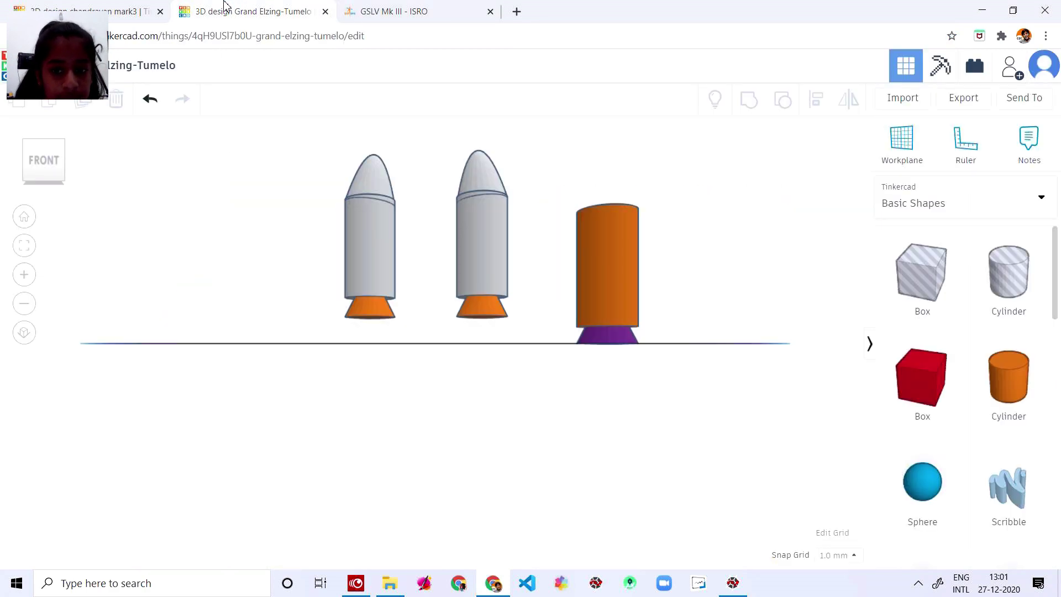
left_click_drag(1016, 303, 818, 330)
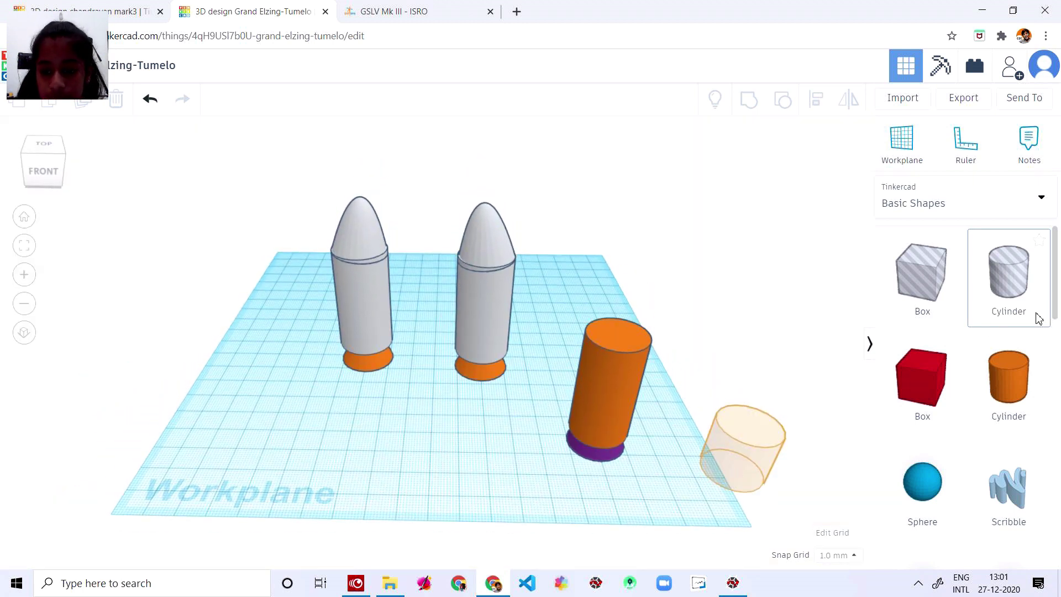
left_click_drag(1039, 320, 597, 506)
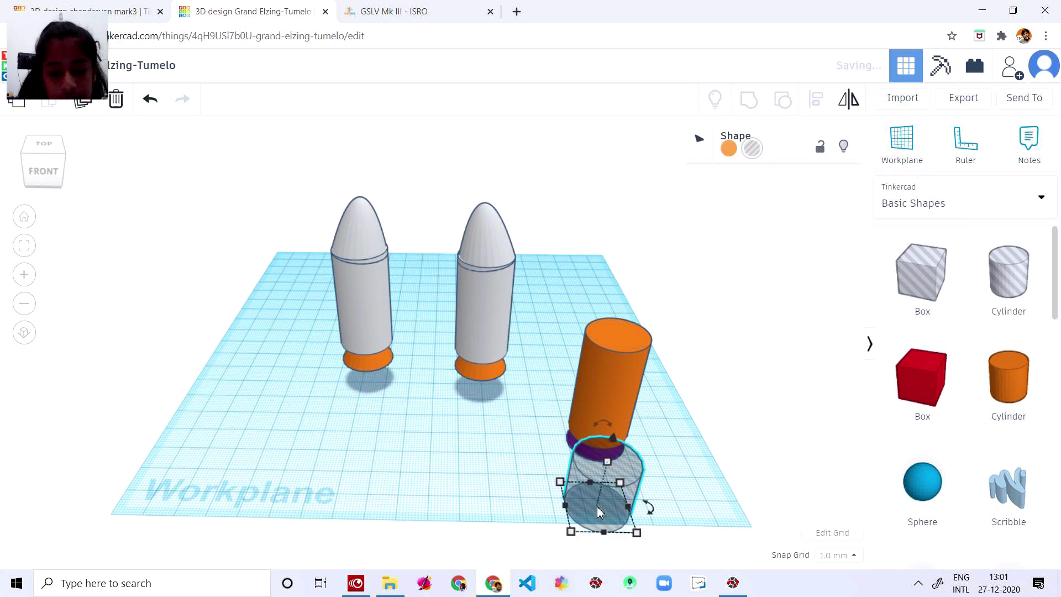
left_click(728, 155)
left_click_drag(619, 482, 621, 522)
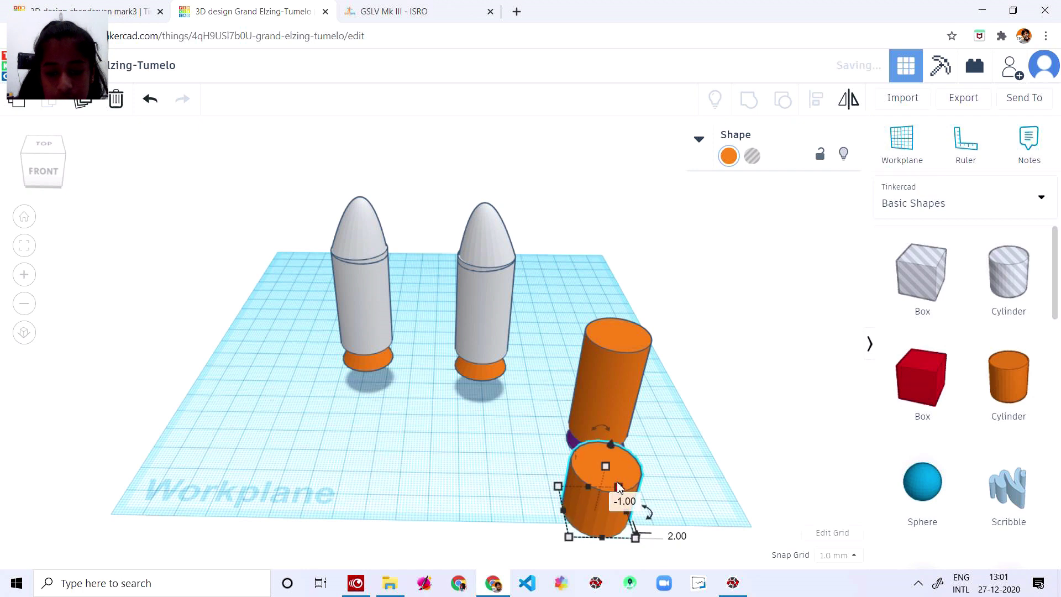
left_click(698, 141)
left_click_drag(765, 266, 849, 257)
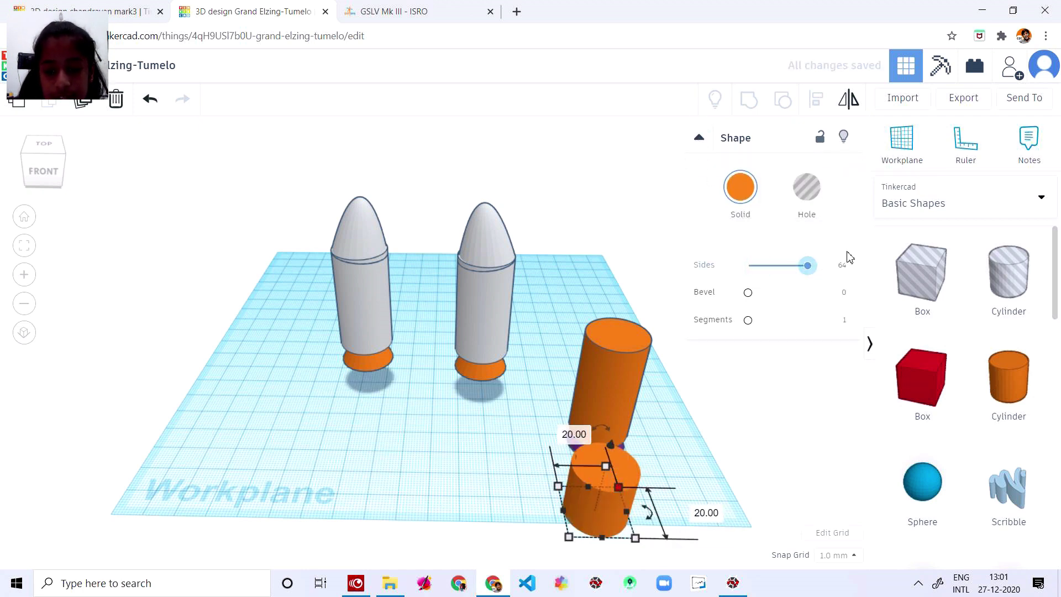
Raise the new cylinder above the core stage and move it 11 mm back towards the core.
left_click_drag(611, 446, 643, 292)
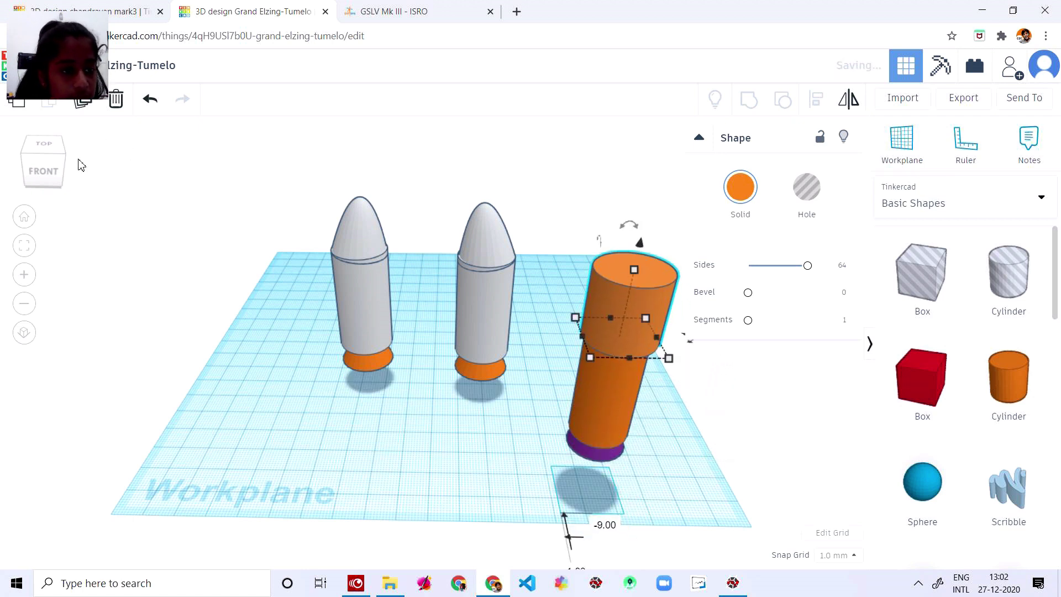
left_click(44, 146)
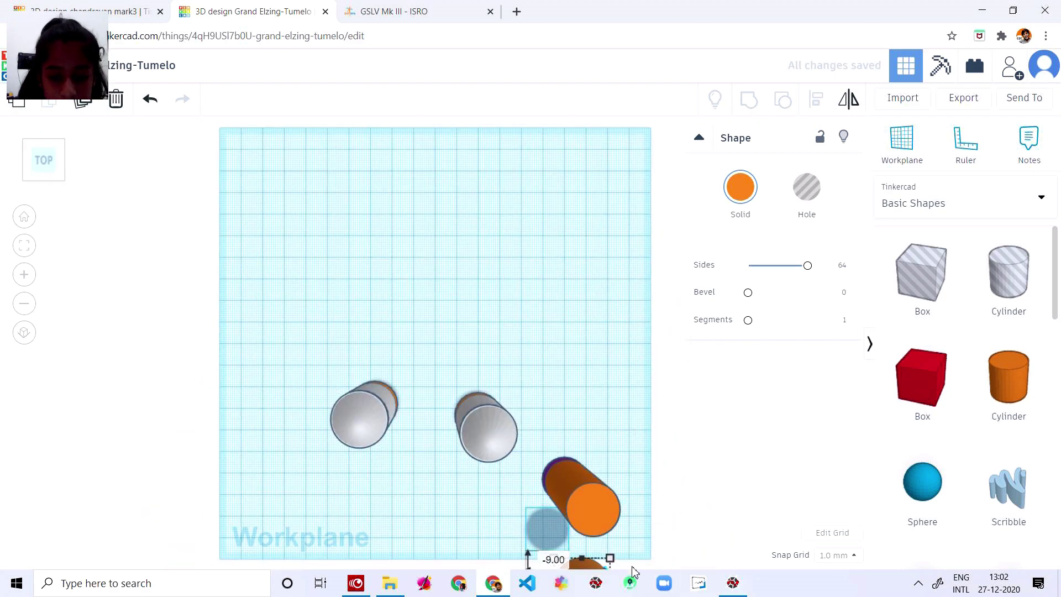
left_click_drag(583, 571, 629, 518)
key("ctrl+z")
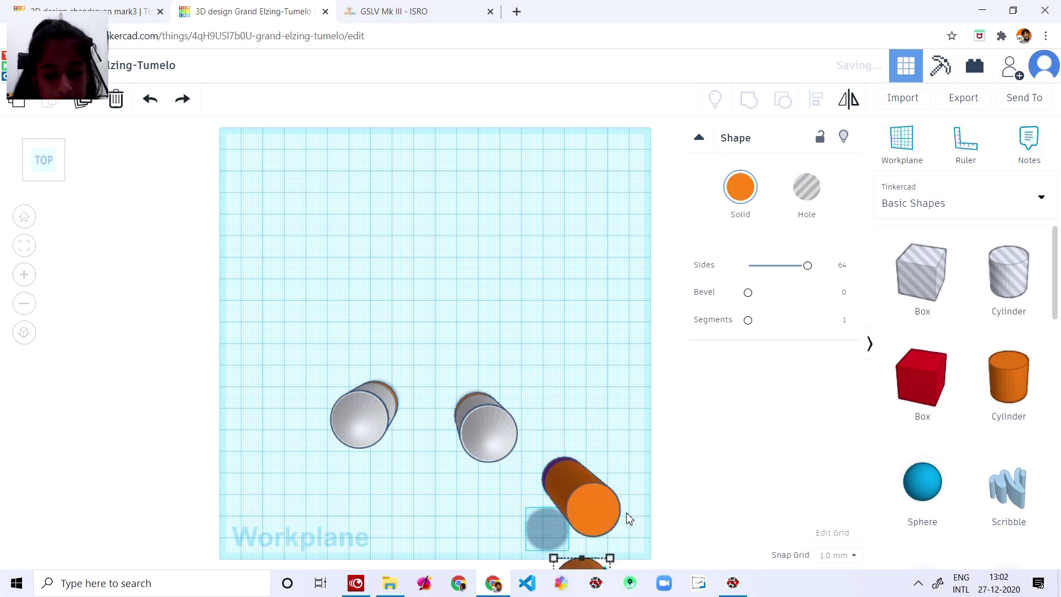
key("ctrl+z")
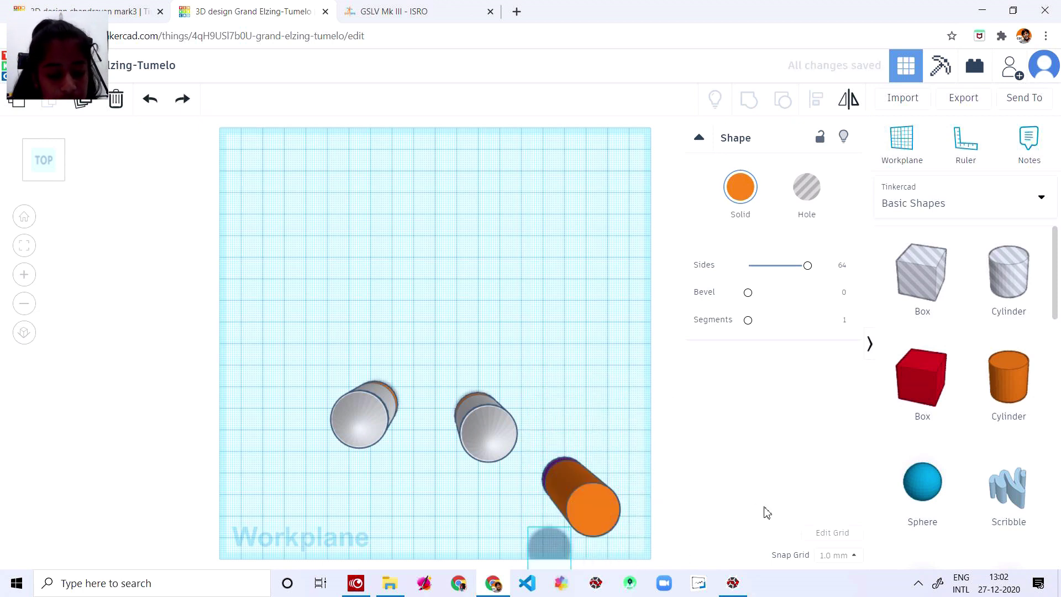
right_click_drag(773, 511, 742, 426)
left_click(587, 350)
left_click_drag(600, 330, 616, 306)
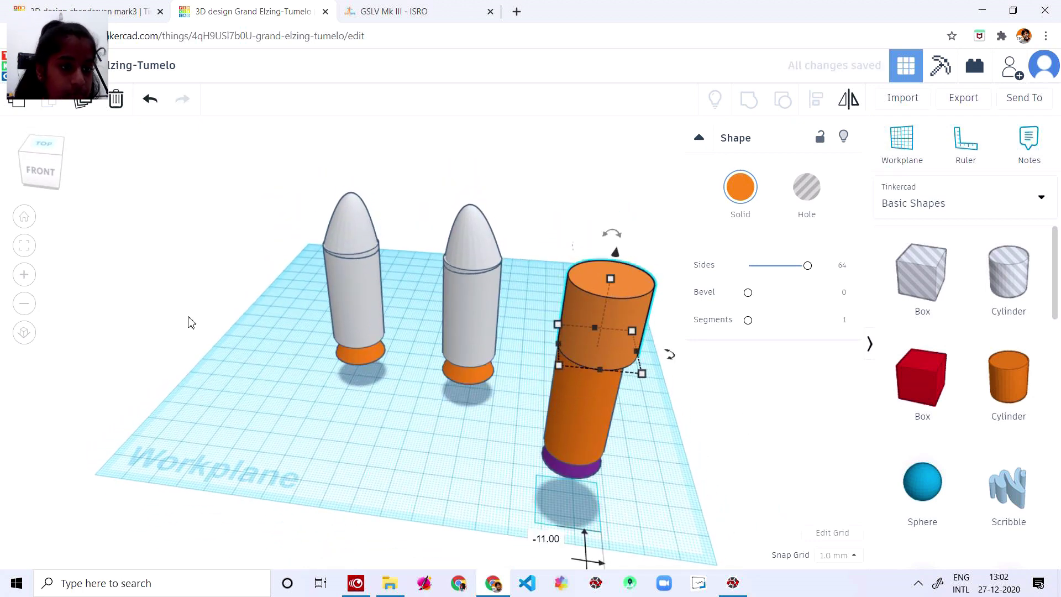
Shift the raised cylinder 25 mm back, 2 mm sideways and 5 mm forward over the core, and lower it 13 mm to a height of 47 mm.
left_click(40, 138)
left_click_drag(601, 569, 595, 492)
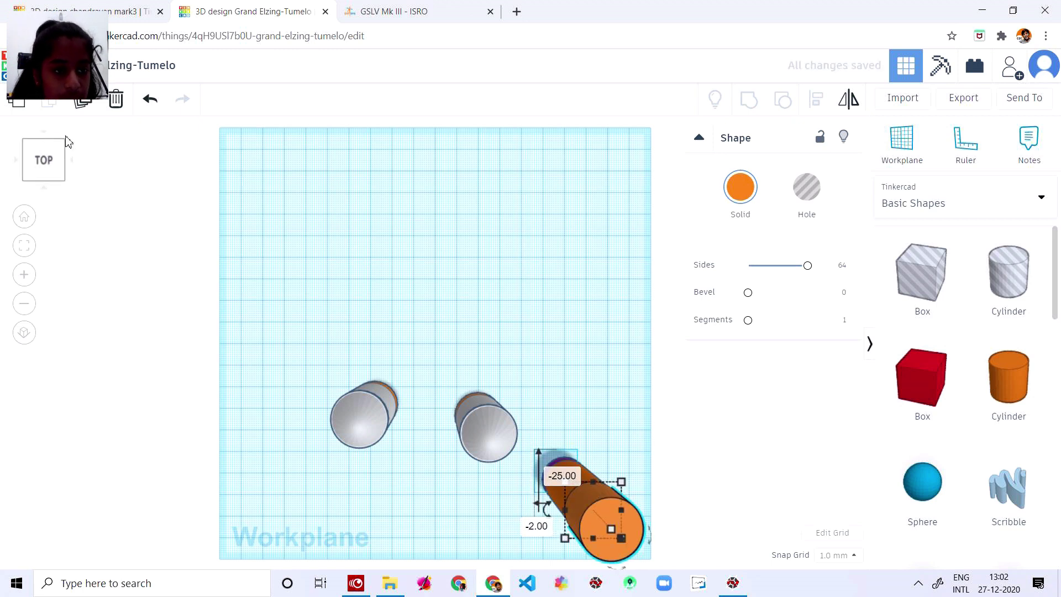
left_click(74, 160)
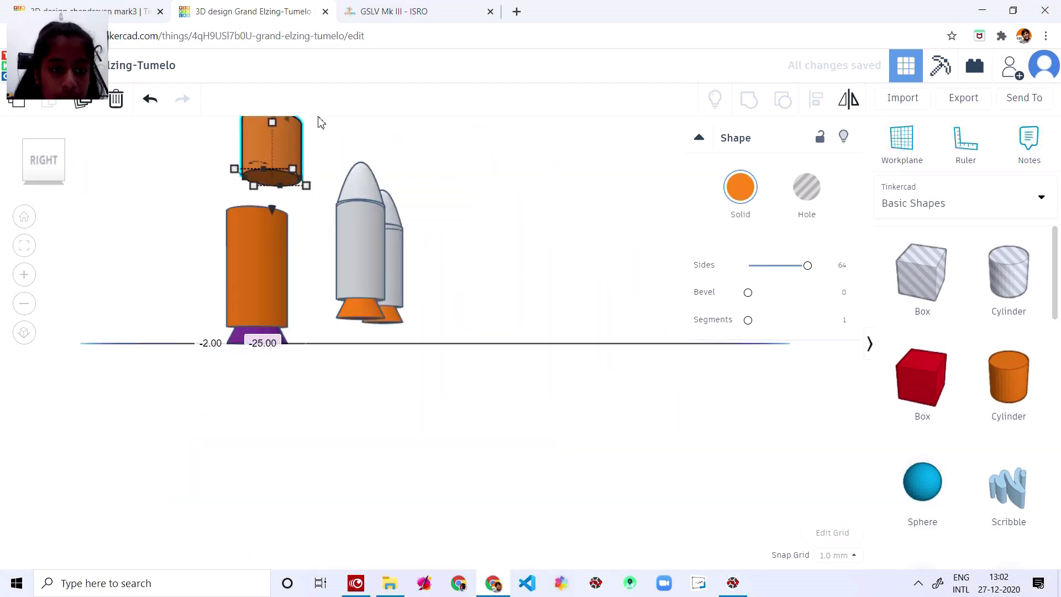
left_click_drag(292, 142, 277, 167)
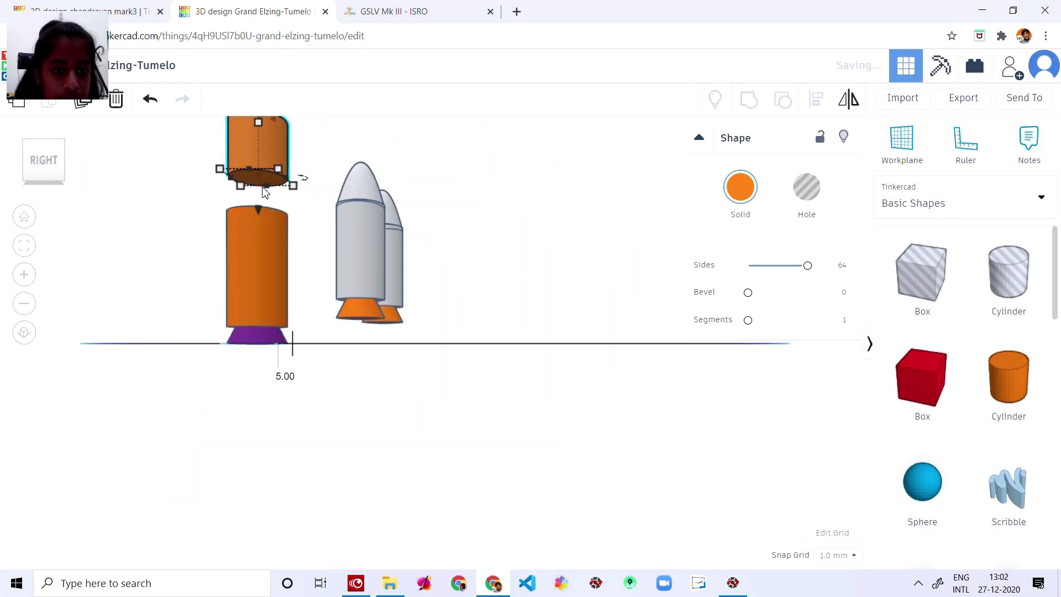
left_click_drag(262, 213, 258, 249)
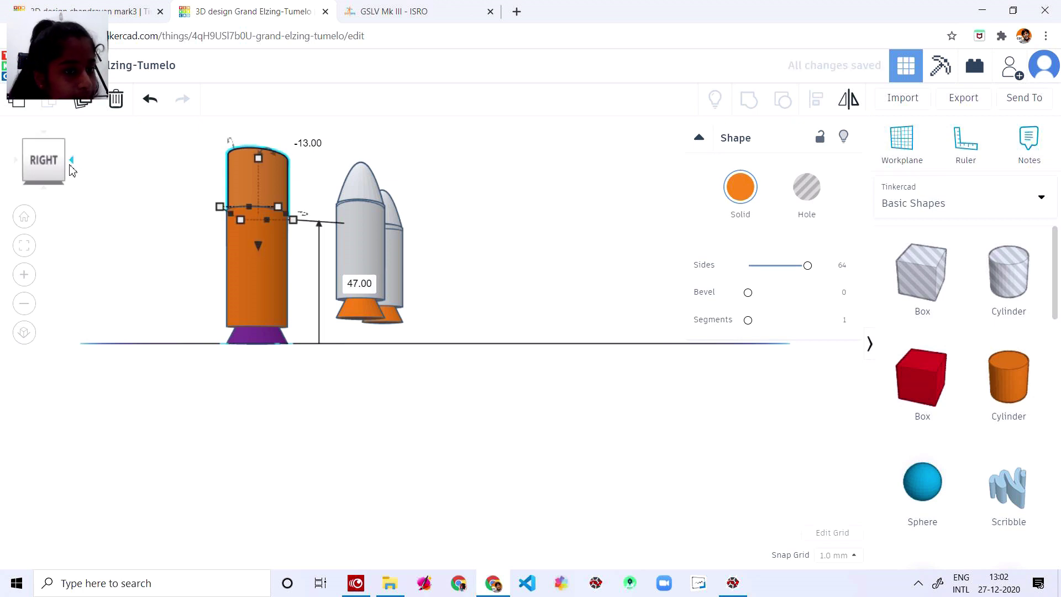
Shift the upper cylinder 5 mm sideways onto the core cylinder and check its alignment from the back and front.
left_click(71, 161)
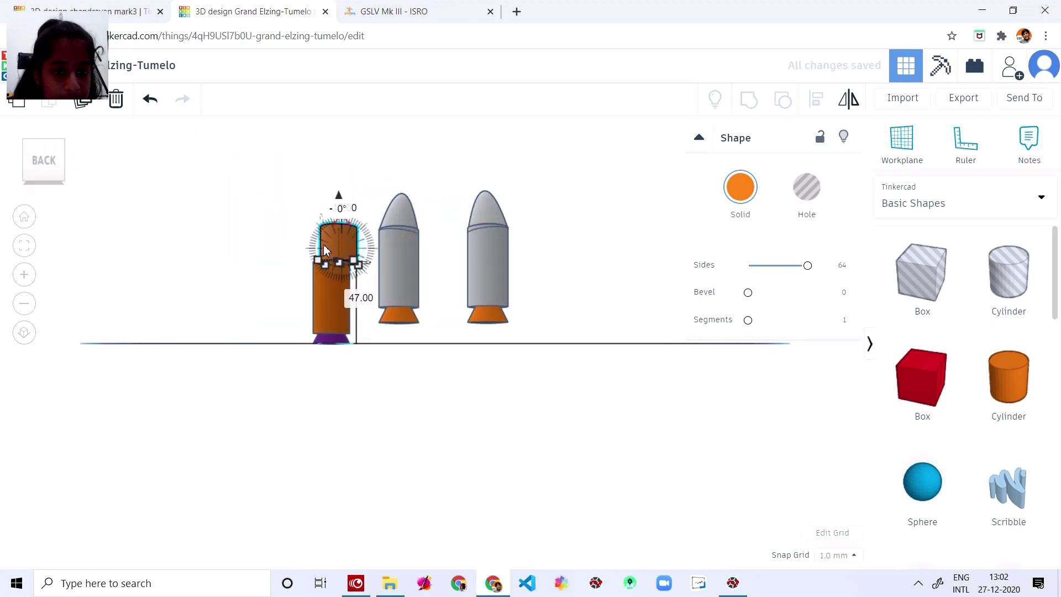
left_click_drag(339, 245, 331, 245)
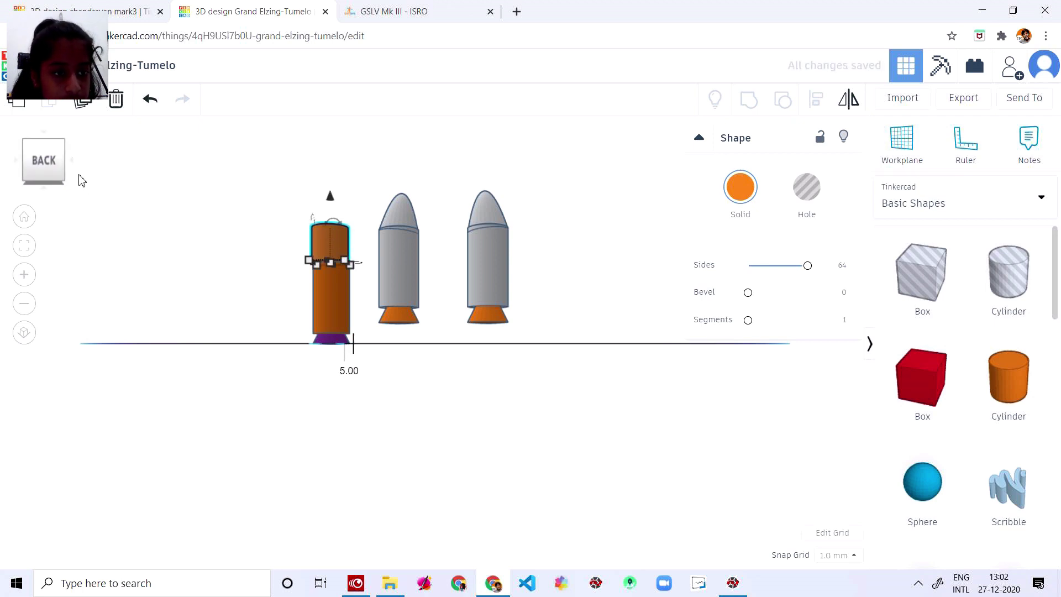
left_click(72, 161)
left_click(72, 160)
left_click_drag(625, 167, 625, 168)
left_click(611, 398)
Colour the upper cylinder black and nudge it slightly to line it up with the orange core cylinder.
left_click(618, 159)
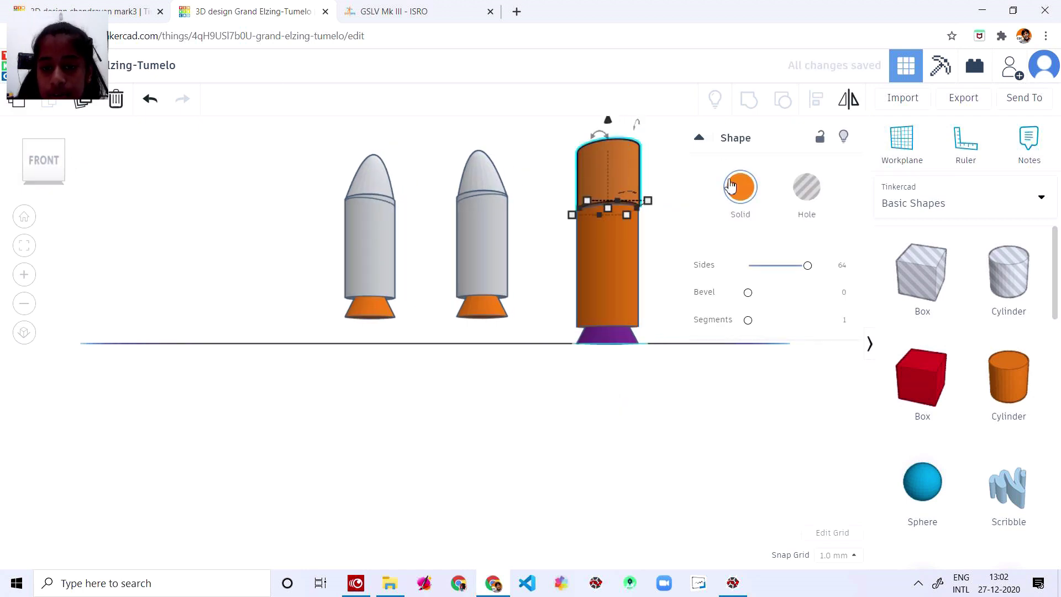
left_click(747, 198)
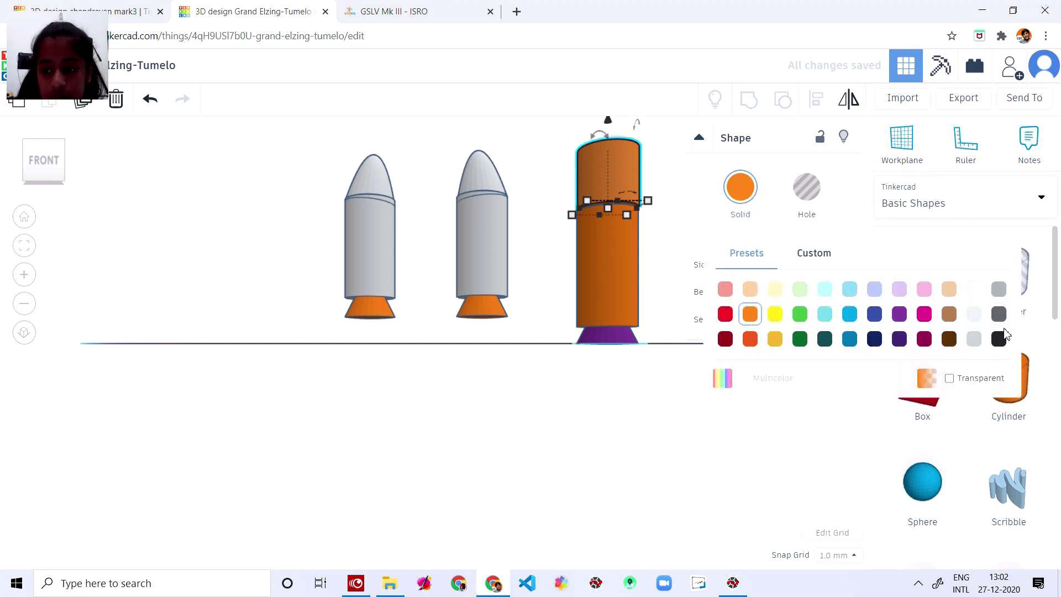
left_click(999, 338)
left_click(690, 385)
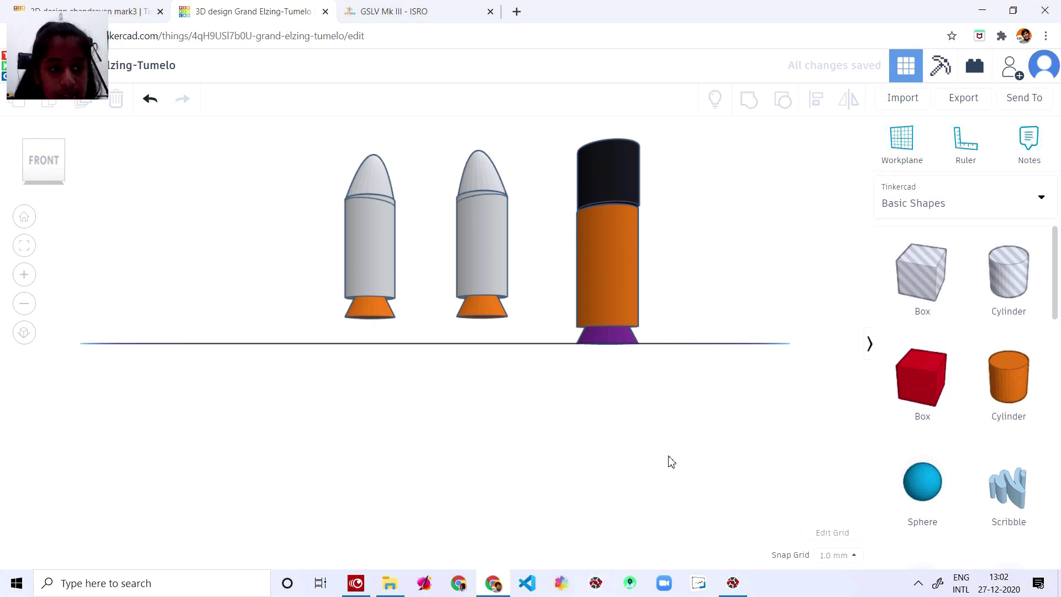
right_click_drag(675, 467, 670, 503)
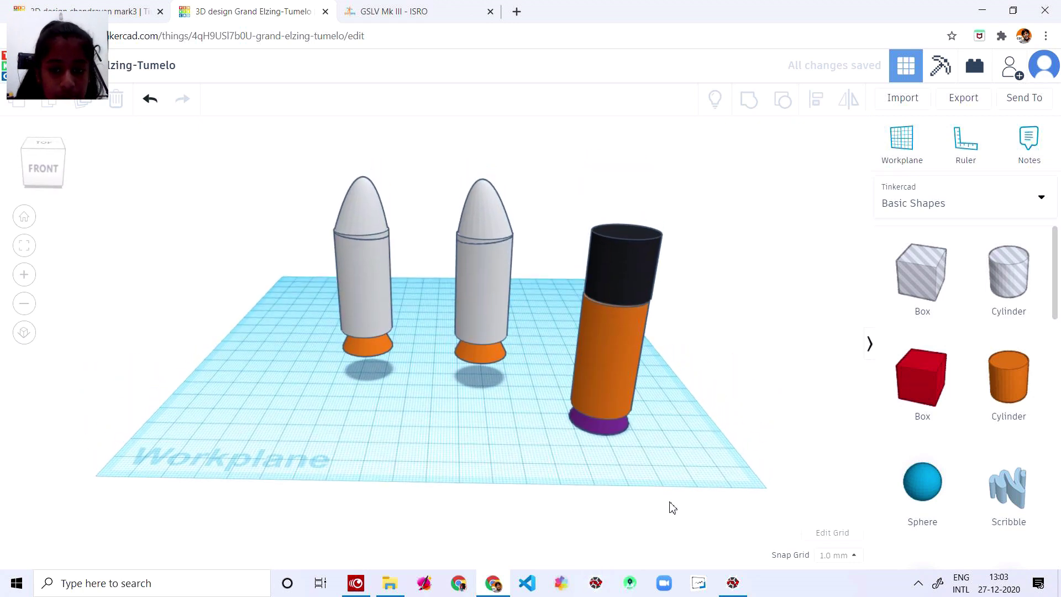
left_click(646, 255)
left_click_drag(644, 257, 646, 254)
left_click(747, 419)
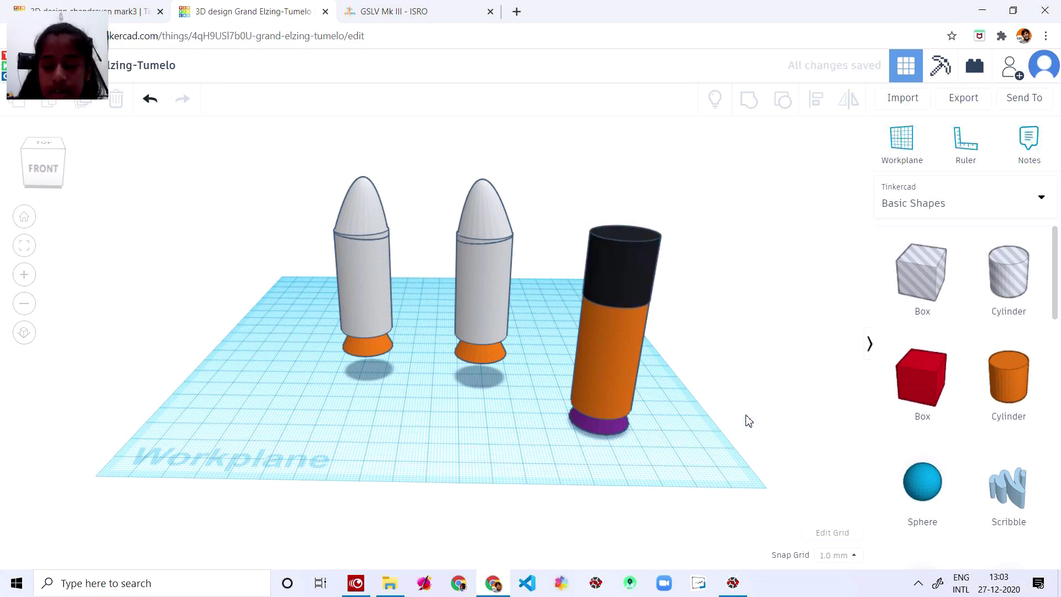
Compare the black upper stage and the nose fairing above it in the ISRO reference image and the finished model.
left_click(387, 11)
scroll(367, 396, "up", 5)
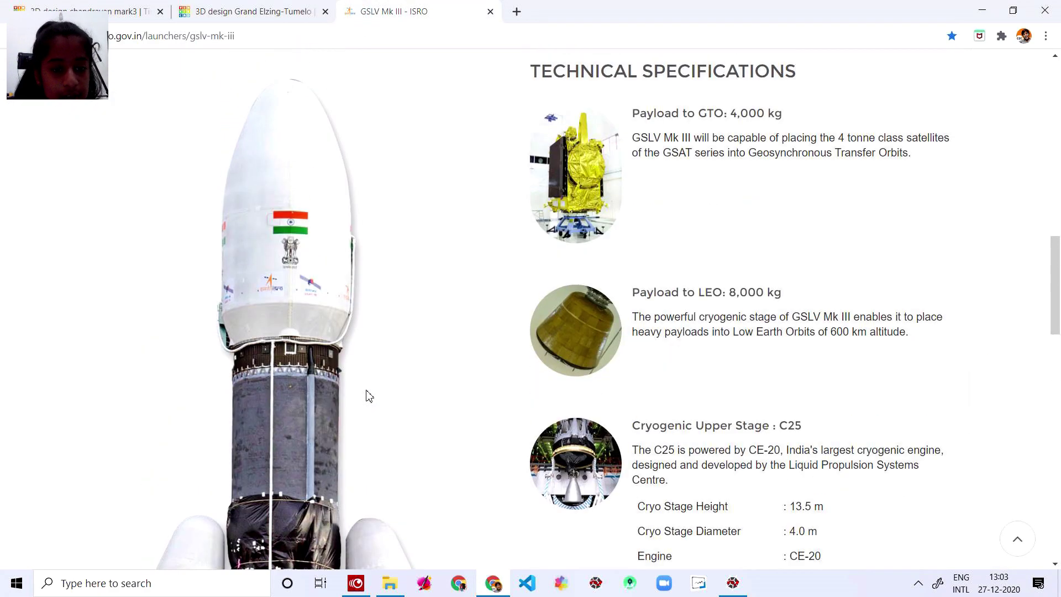
scroll(369, 396, "up", 1)
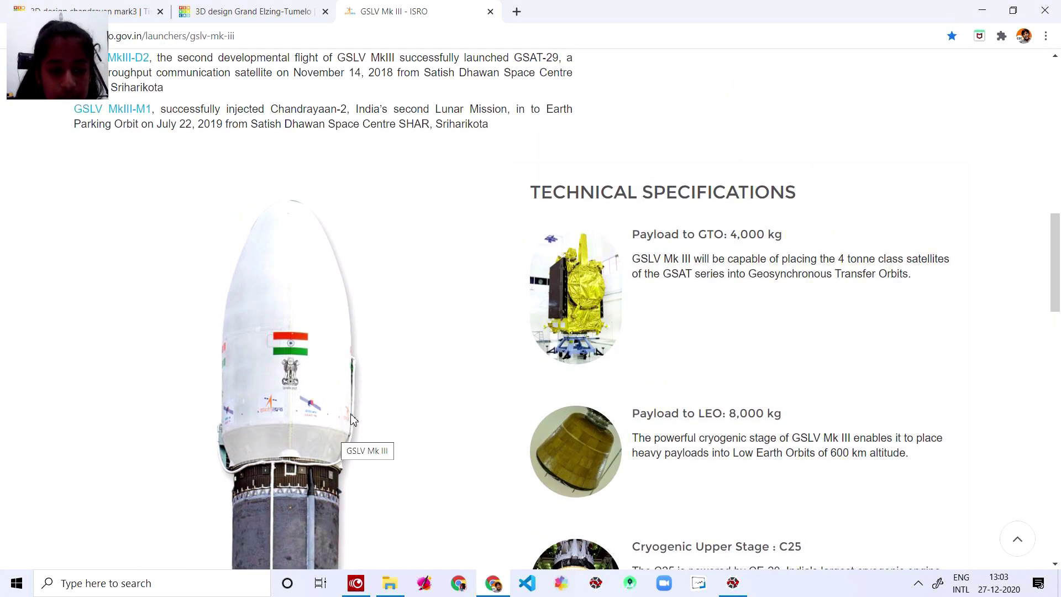
scroll(312, 420, "down", 10)
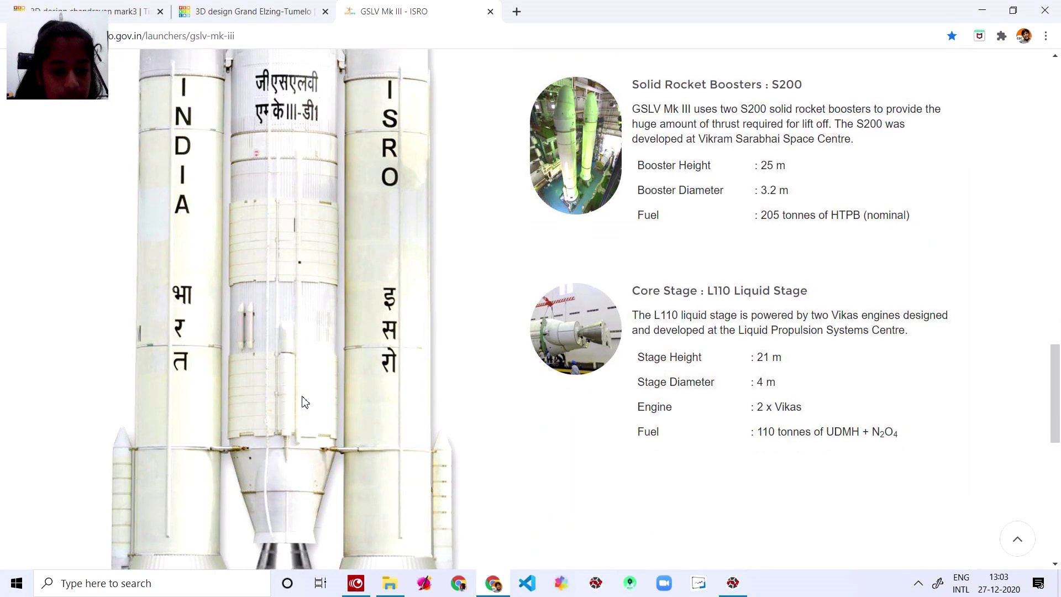
scroll(306, 403, "up", 10)
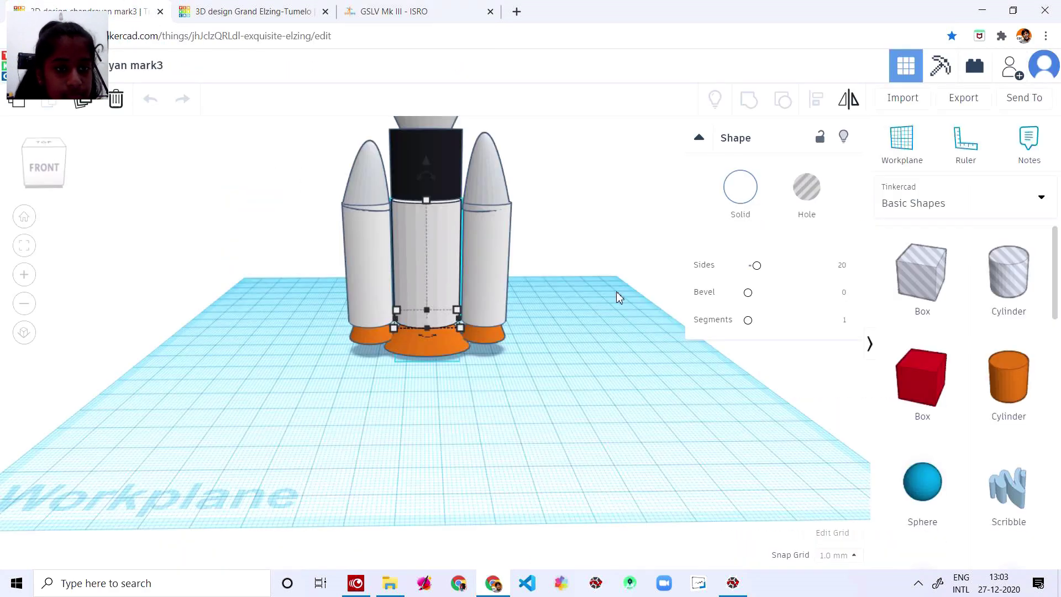
right_click_drag(586, 191, 574, 218)
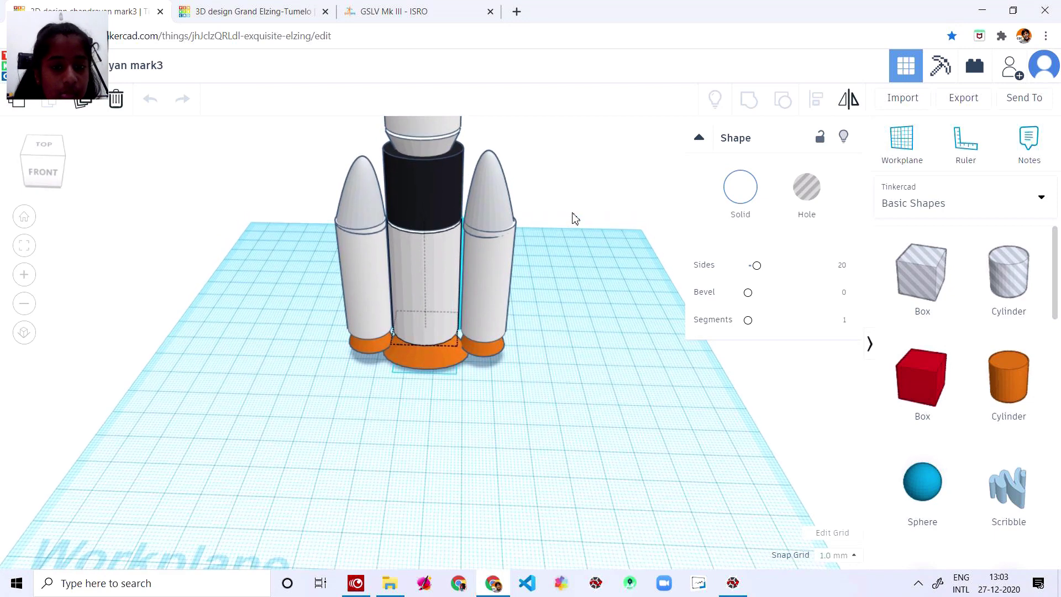
left_click(216, 8)
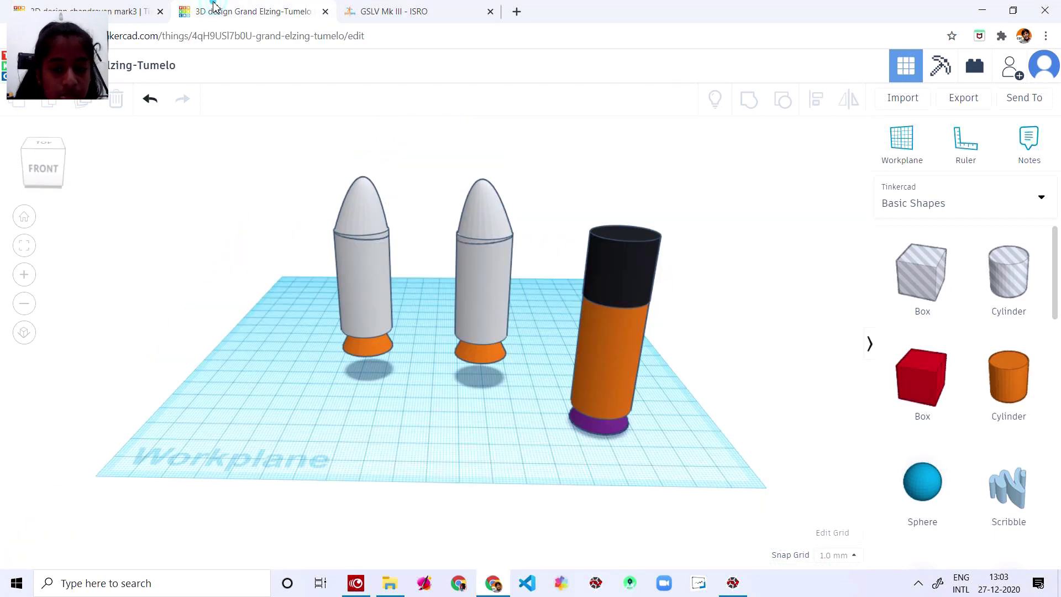
left_click(412, 9)
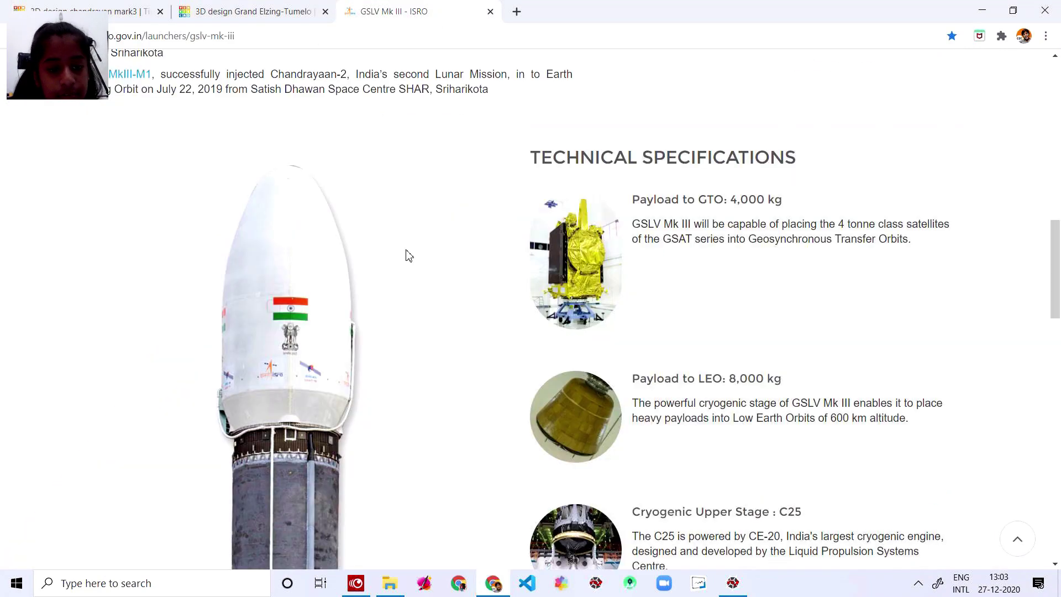
scroll(405, 313, "down", 1)
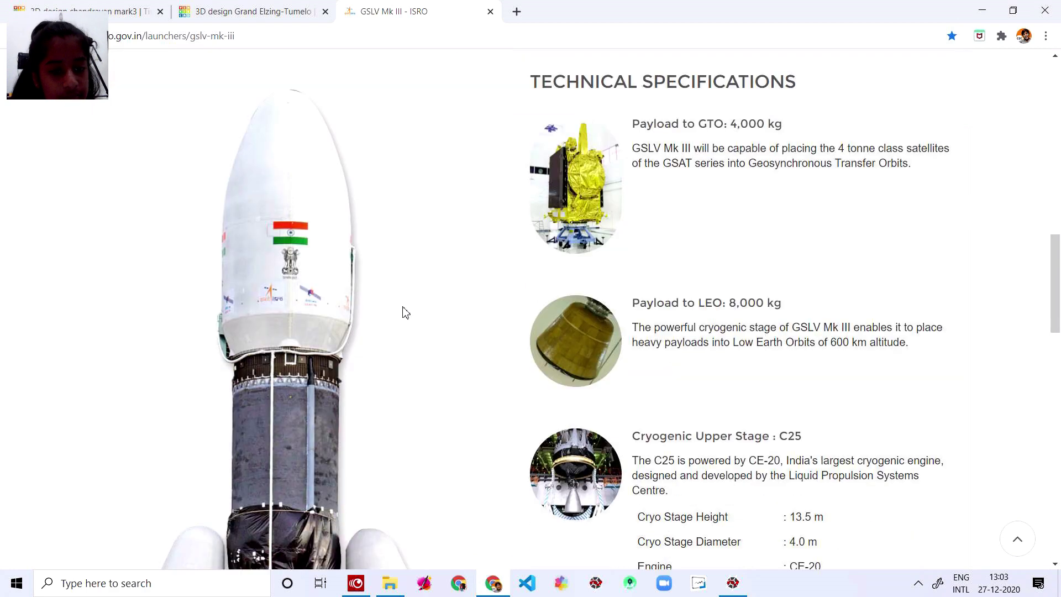
Add a purple cone from the basic shapes to the workplane in front of the core stage.
left_click(215, 7)
scroll(1011, 462, "down", 3)
scroll(1011, 462, "down", 5)
scroll(1009, 351, "up", 6)
scroll(1011, 387, "down", 1)
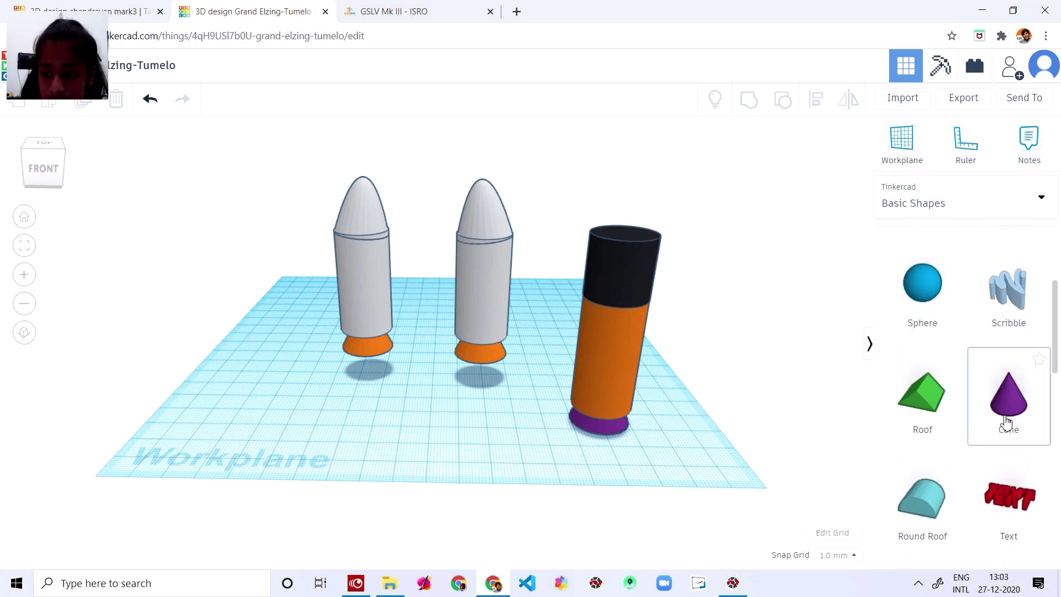
left_click_drag(1017, 421, 589, 463)
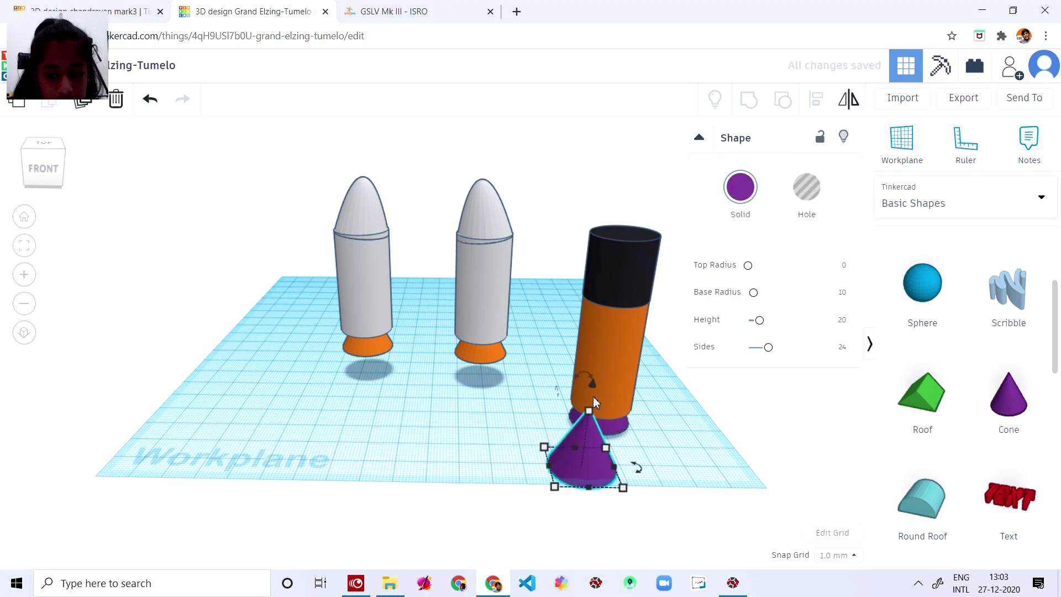
left_click_drag(592, 386, 629, 381)
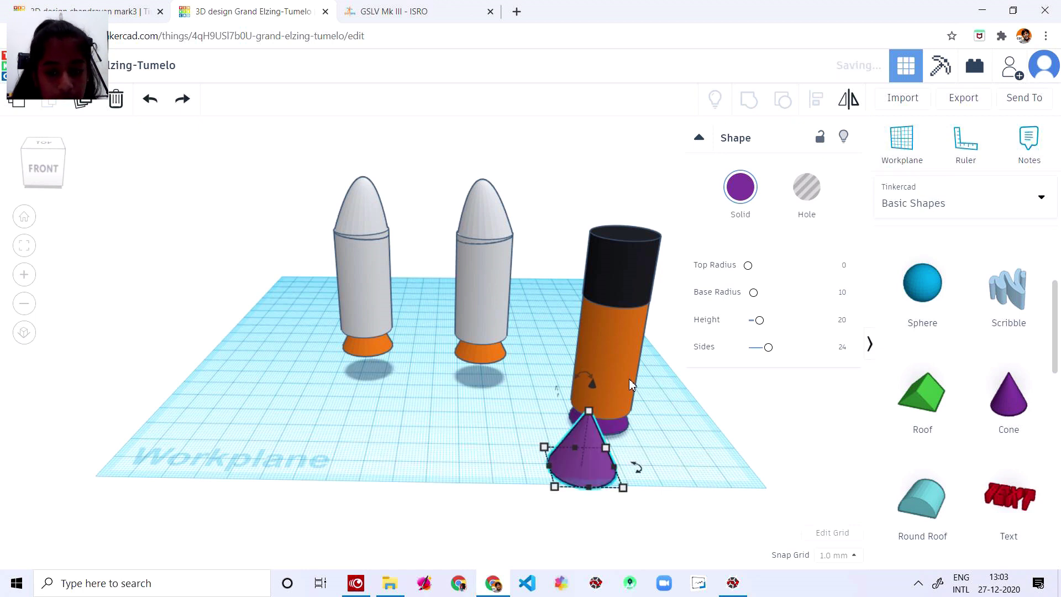
Turn the purple cone upside down and raise it above the black upper stage.
left_click_drag(585, 376, 584, 357)
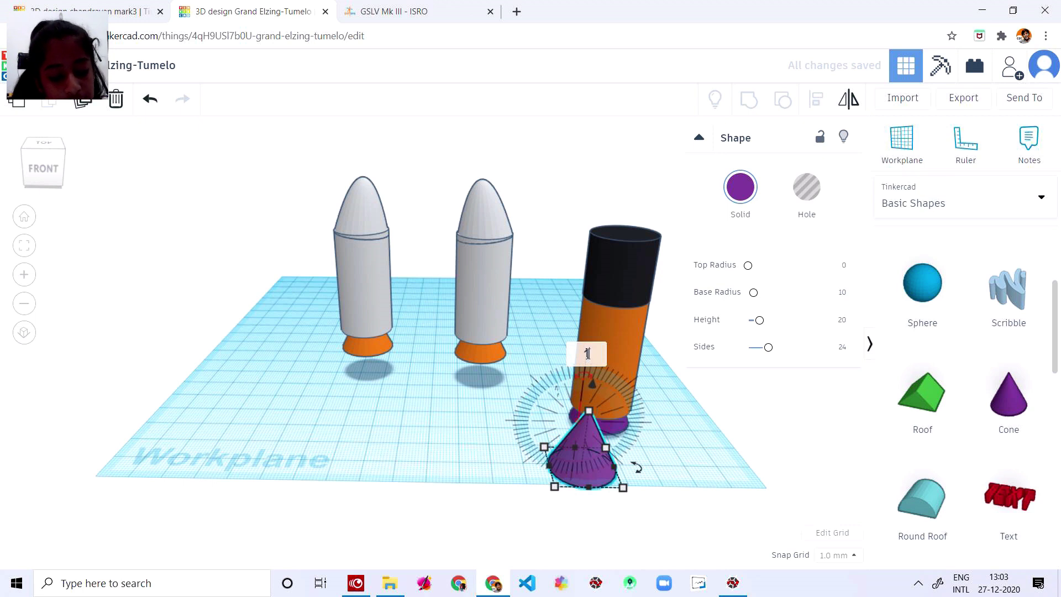
left_click_drag(587, 356, 656, 144)
left_click_drag(649, 207, 636, 172)
mouse_move(646, 217)
left_mouse_down()
mouse_move(633, 206)
mouse_move(644, 213)
left_mouse_up()
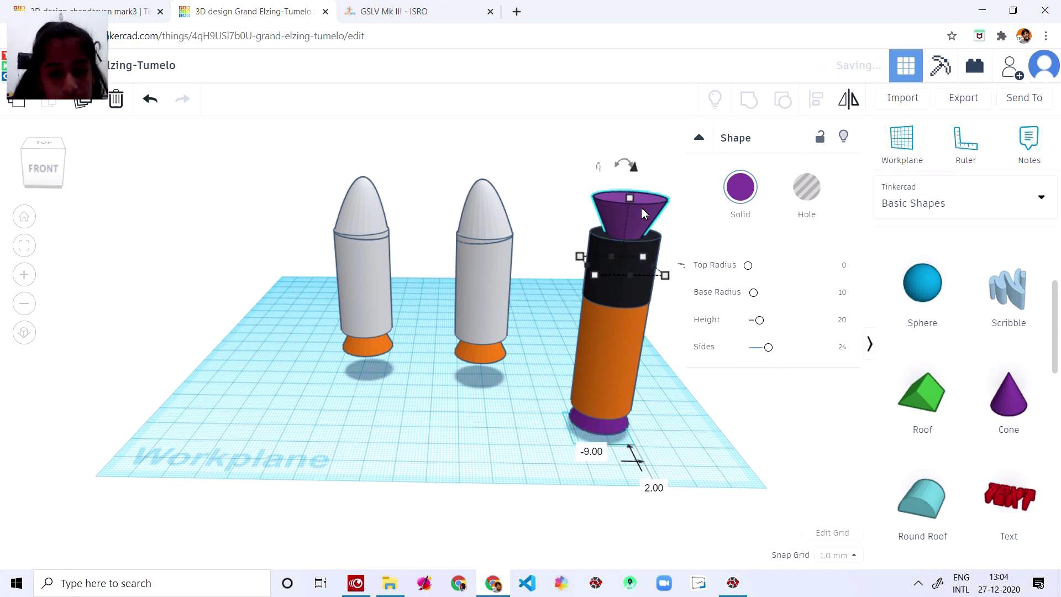
Shift the inverted cone 8 mm back so that it sits over the core stage in the top view.
left_click(49, 148)
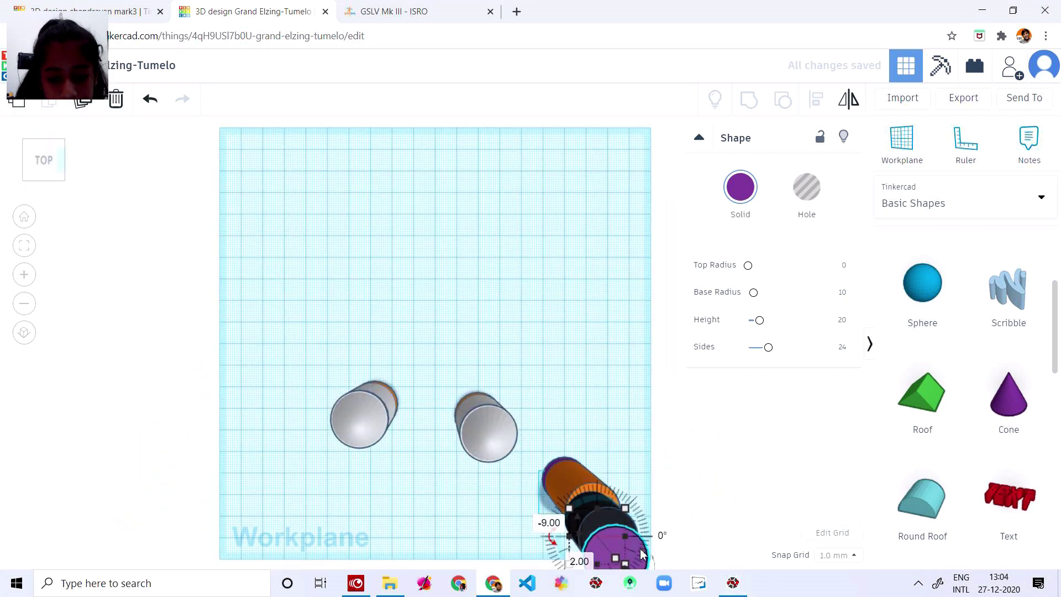
left_click(580, 512)
left_click_drag(580, 511, 580, 497)
left_click_drag(628, 541, 628, 536)
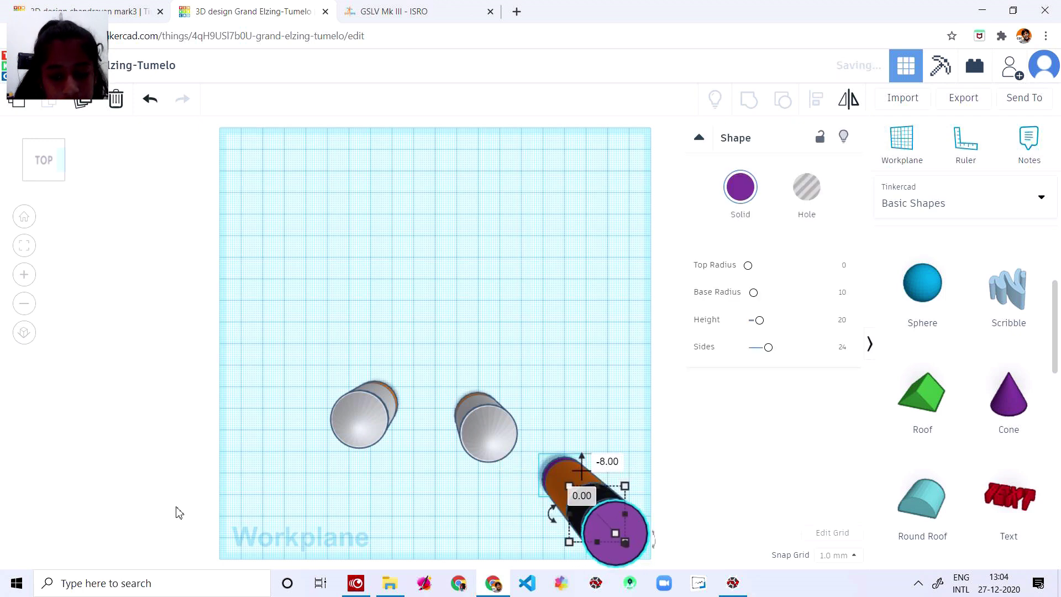
Centre the inverted cone over the black cylinder from the right, back and left views, and lower it into the cylinder's top.
left_click(71, 162)
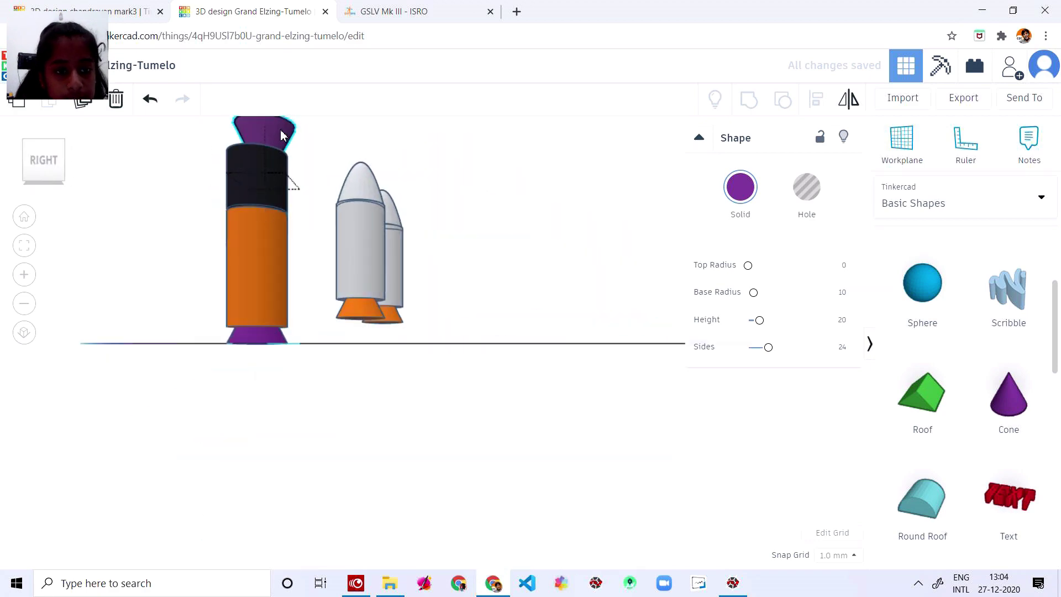
left_click_drag(290, 134, 282, 135)
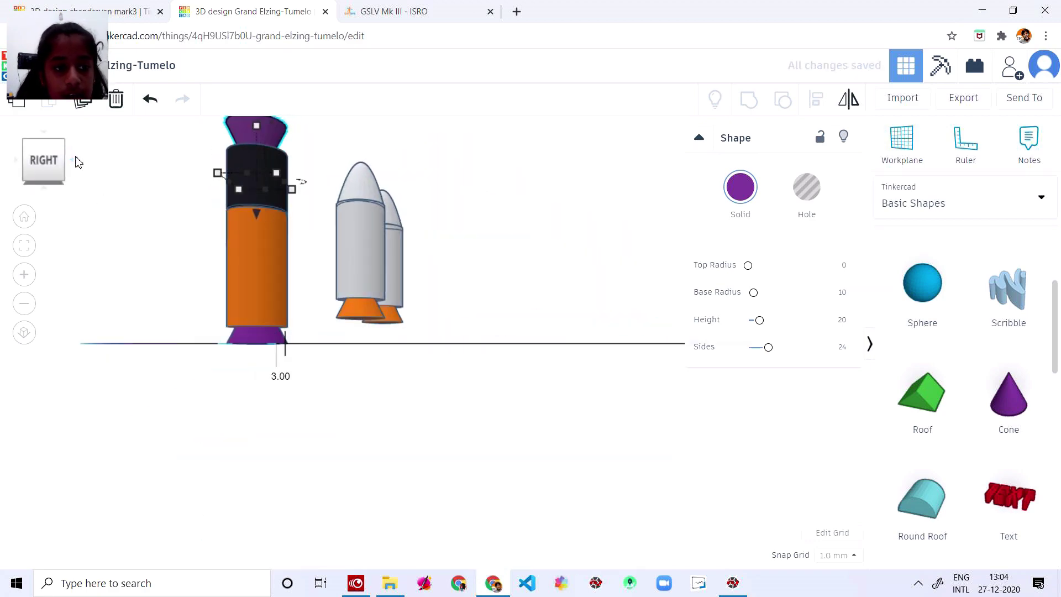
left_click(72, 161)
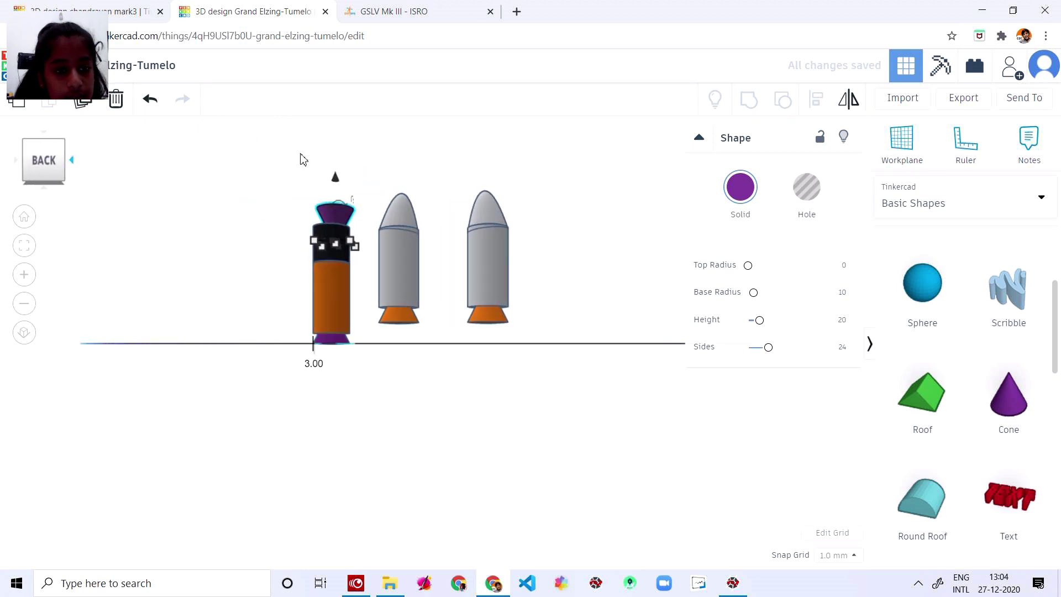
left_click_drag(350, 237, 336, 215)
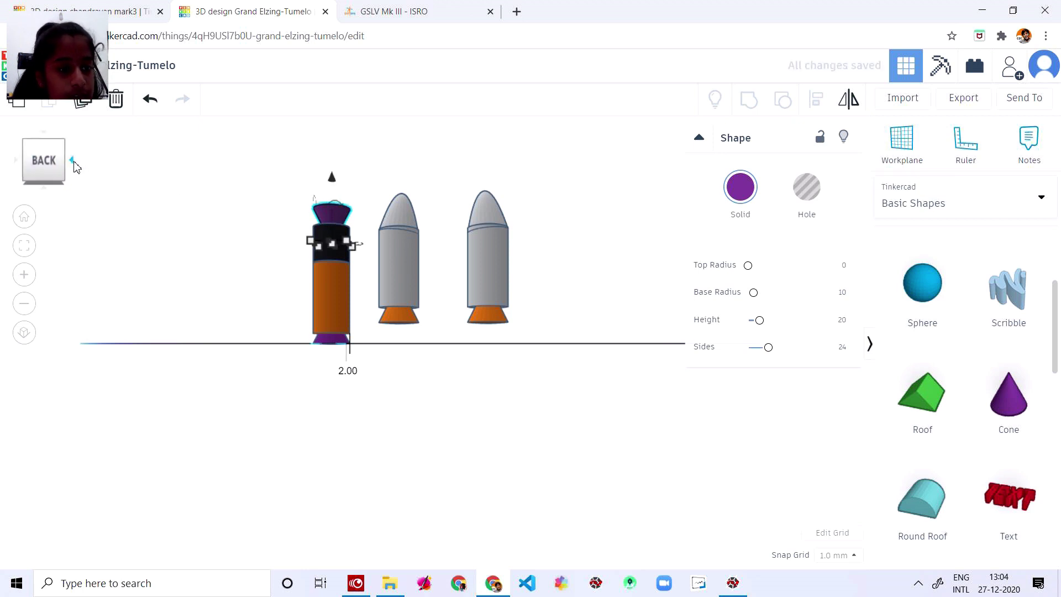
left_click(75, 164)
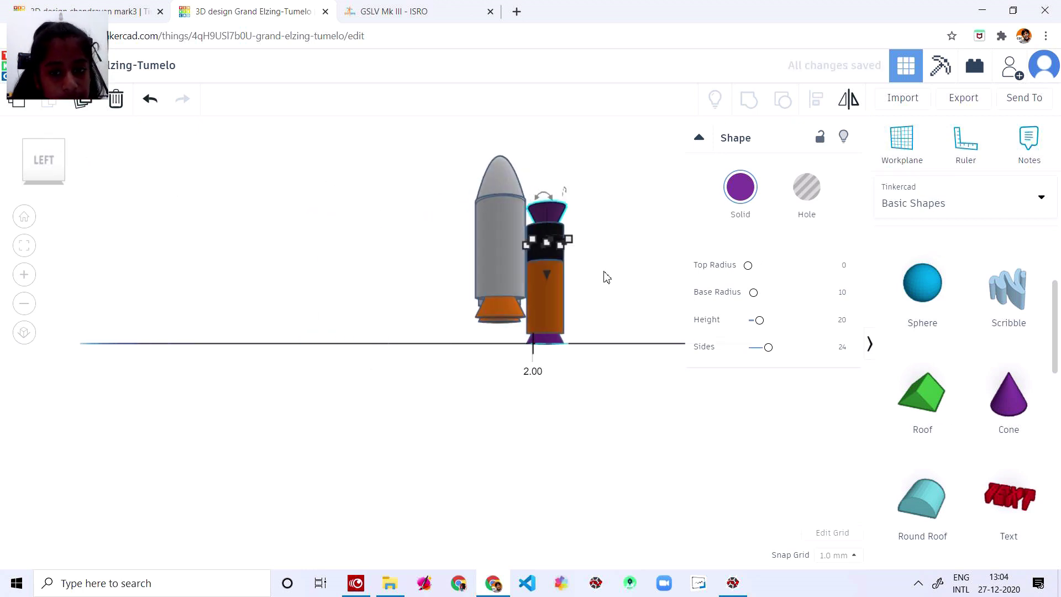
left_click_drag(559, 216, 556, 216)
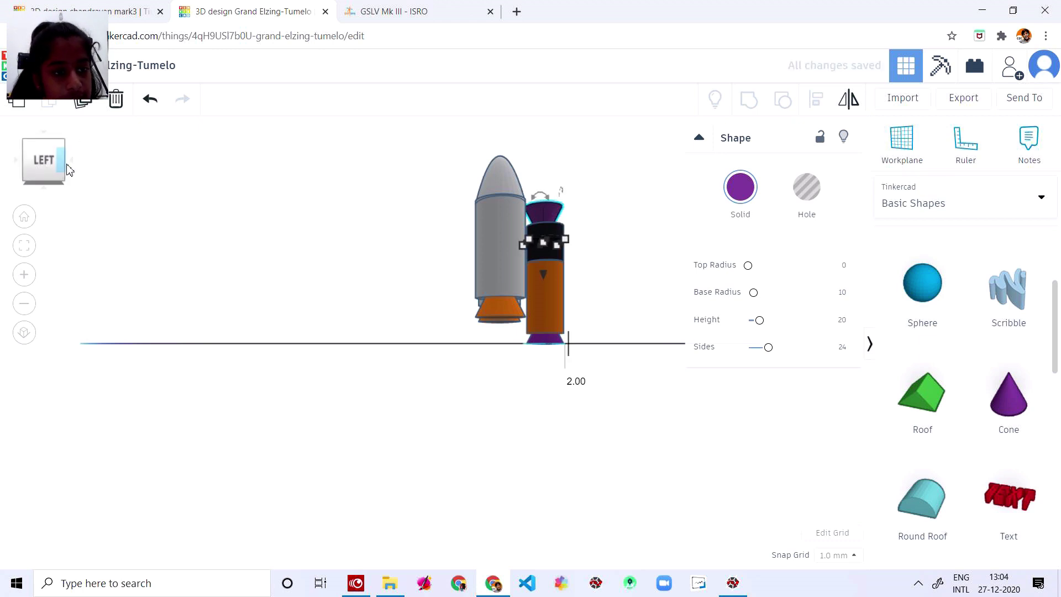
left_click(69, 166)
right_click_drag(432, 443, 421, 481)
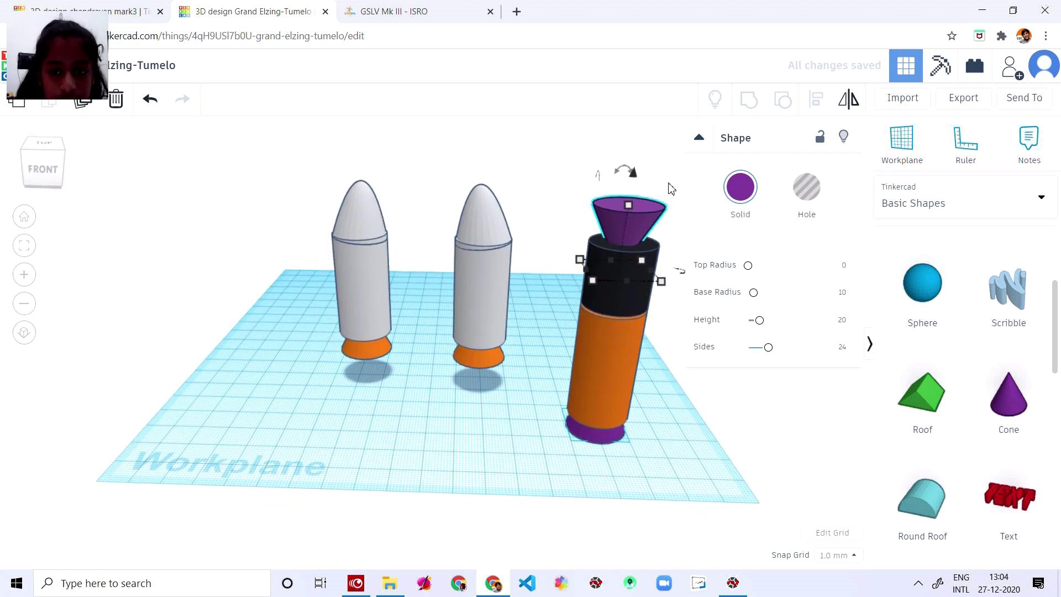
left_click_drag(633, 176, 631, 198)
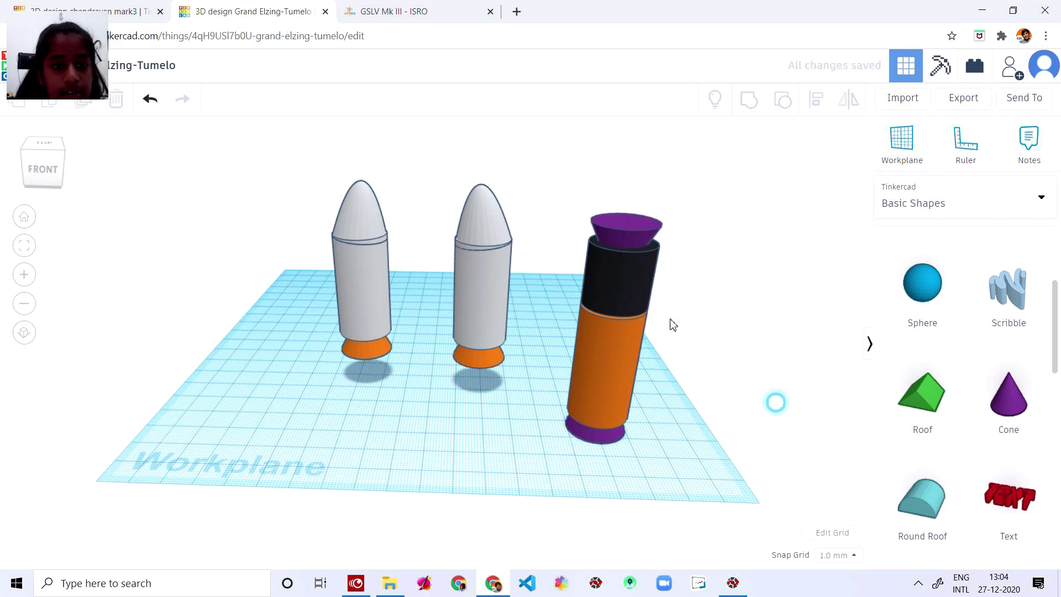
Compare the nose fairing's shape in the finished model and the ISRO reference image, and look through the basic shapes for a match.
left_click(339, 8)
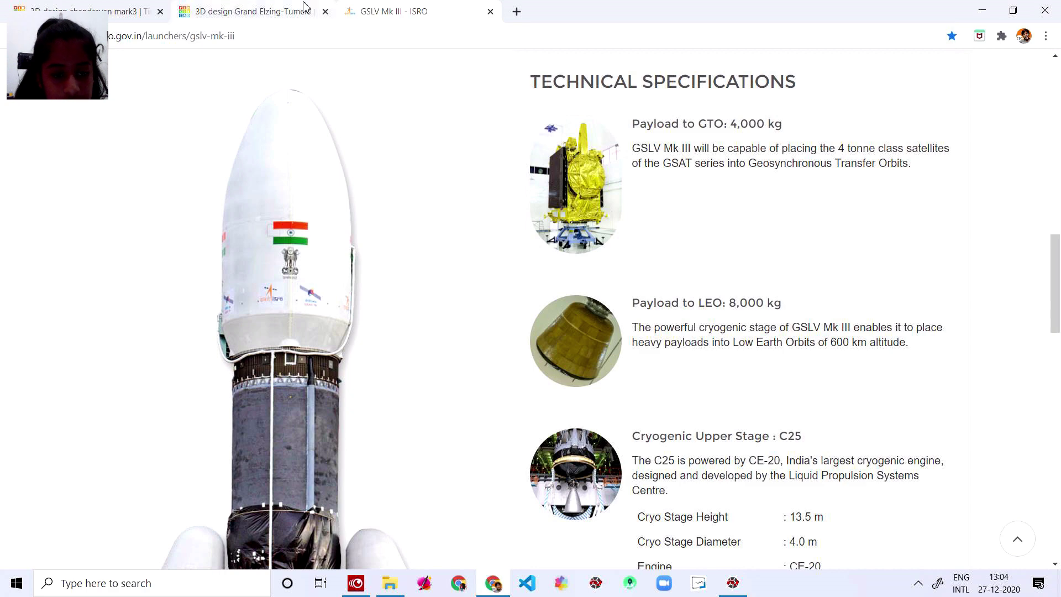
left_click(86, 6)
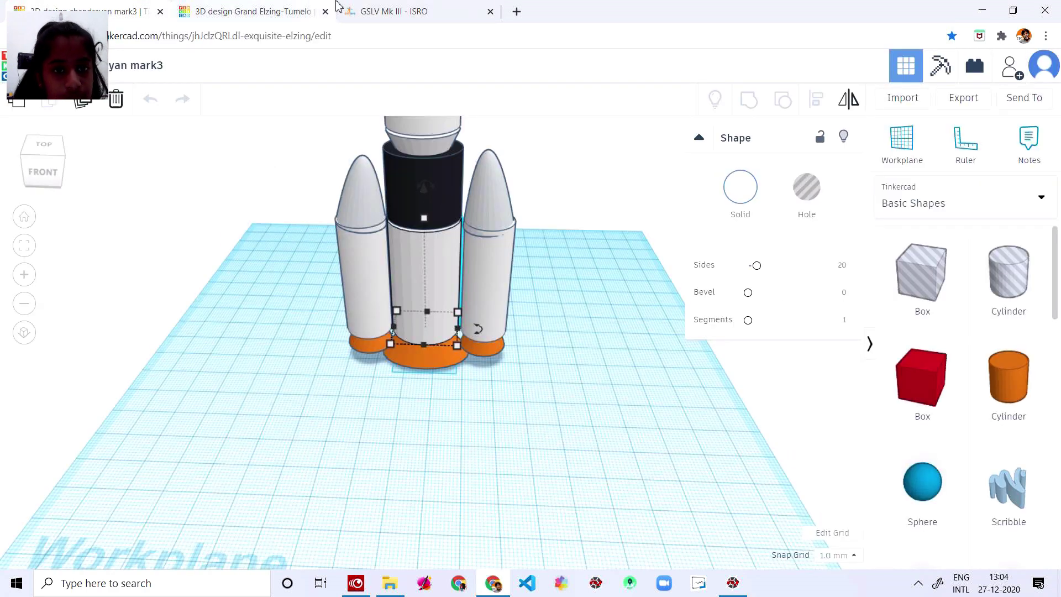
left_click(299, 8)
left_click(377, 4)
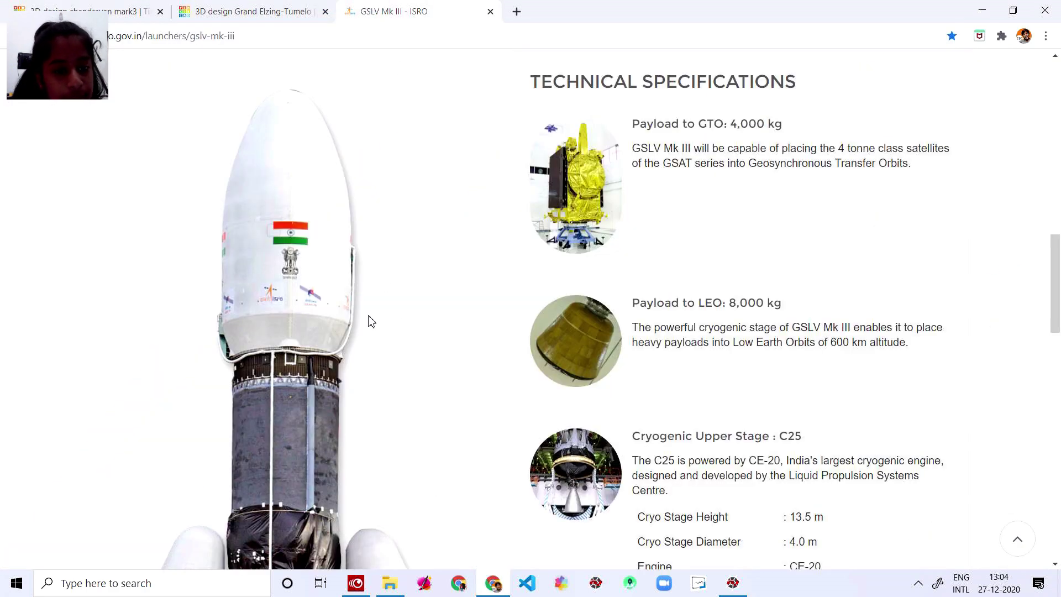
left_click(279, 5)
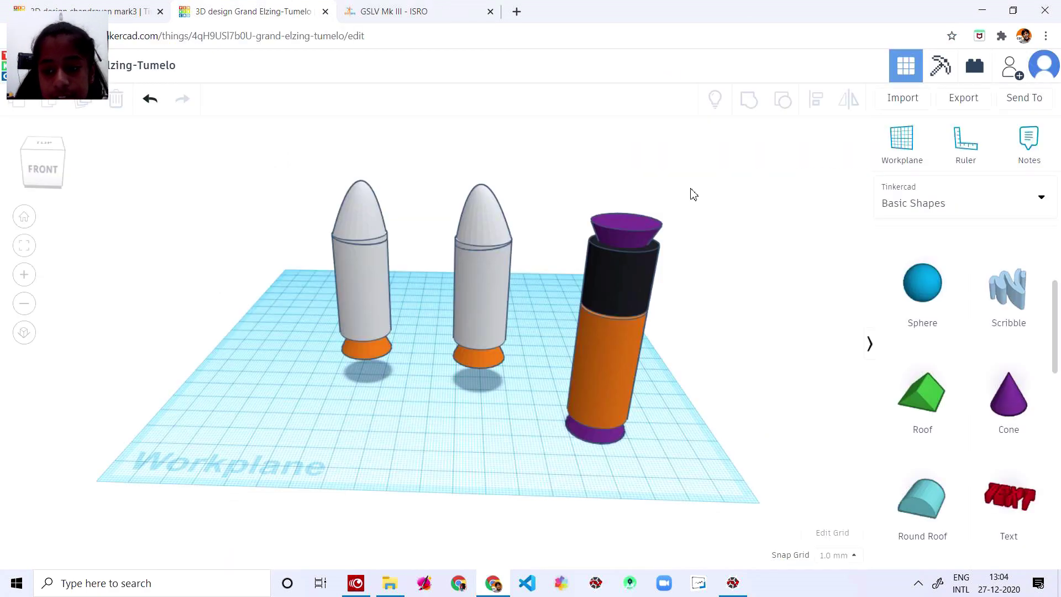
scroll(1057, 511, "down", 9)
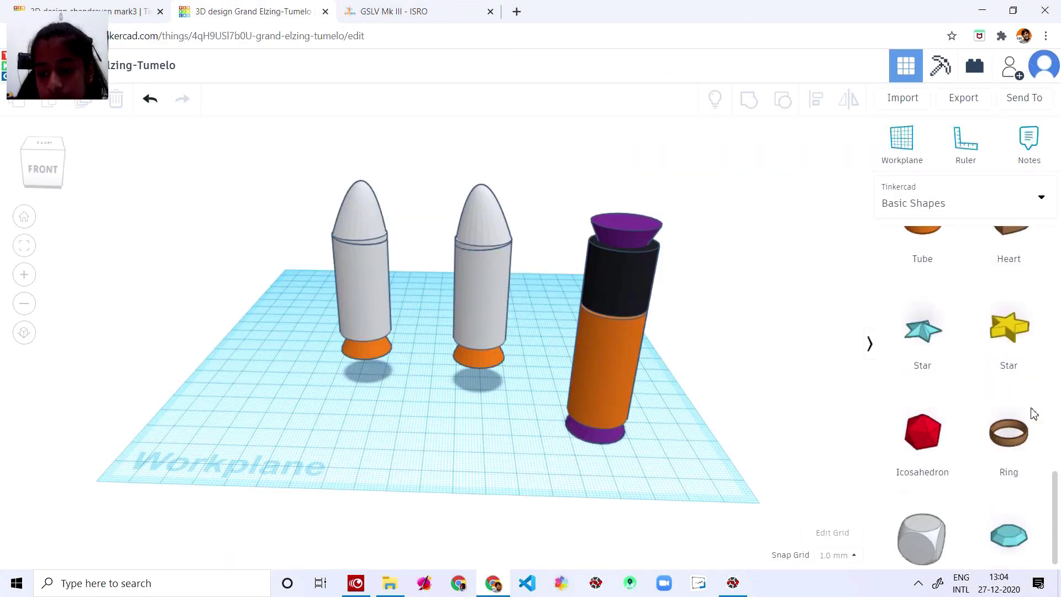
scroll(1033, 413, "up", 10)
left_click(426, 10)
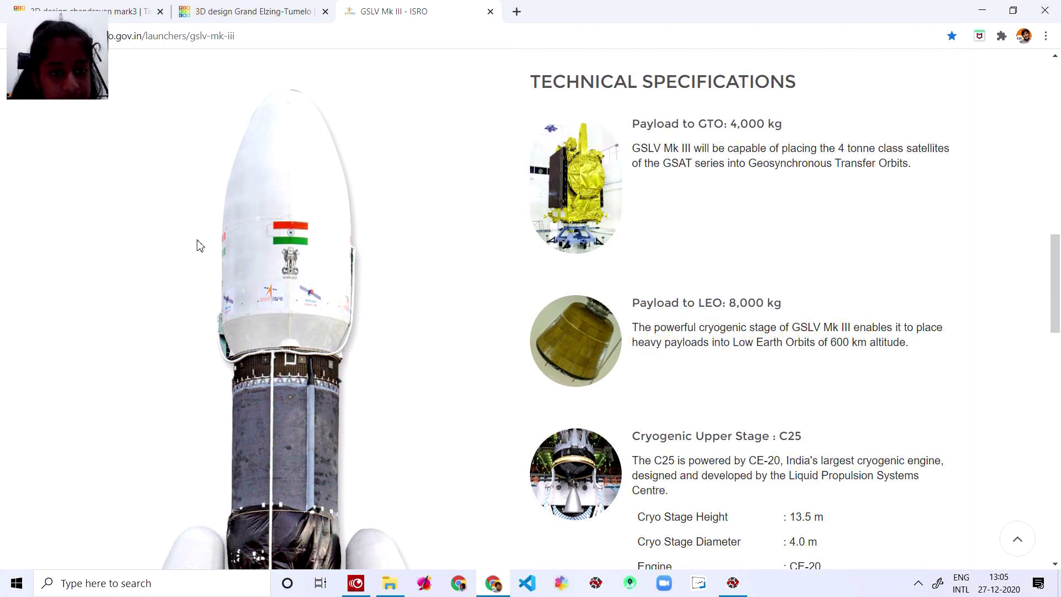
left_click(227, 11)
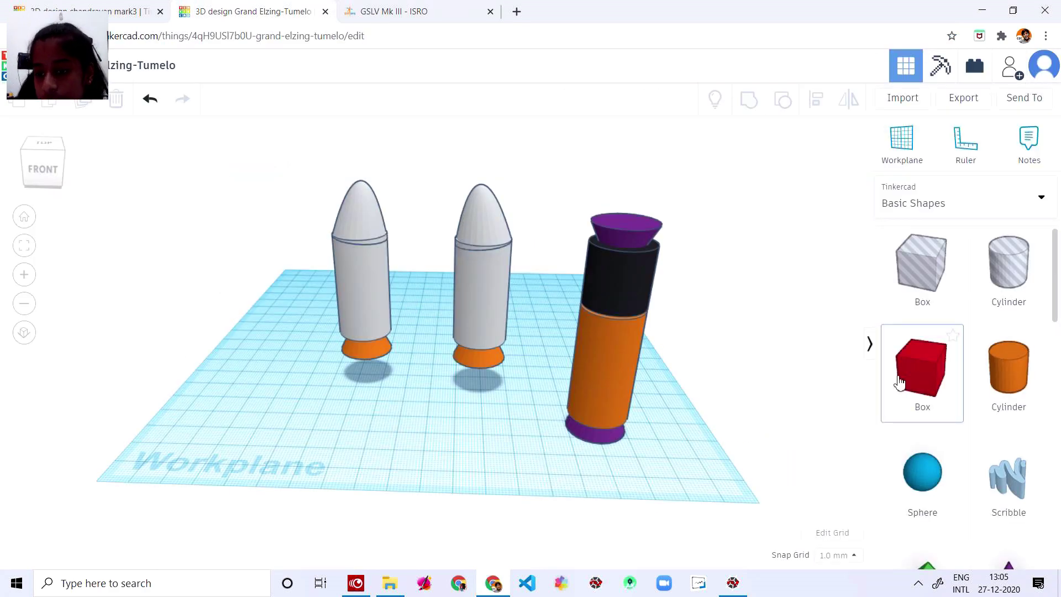
Add a cylinder in front of the core stage and make it solid orange with 64 sides.
left_click_drag(1013, 270, 588, 476)
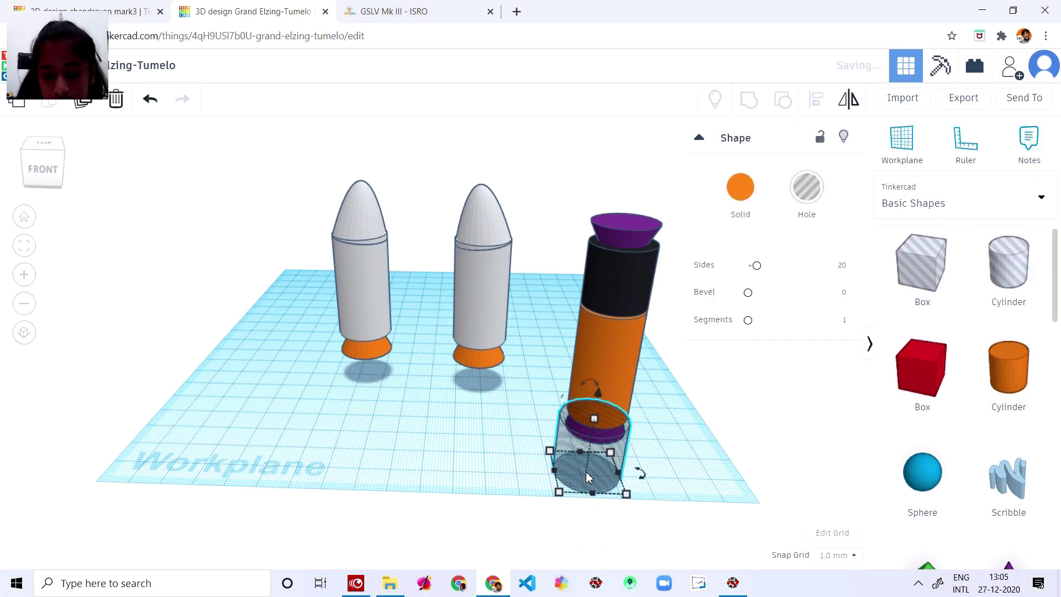
left_click(741, 191)
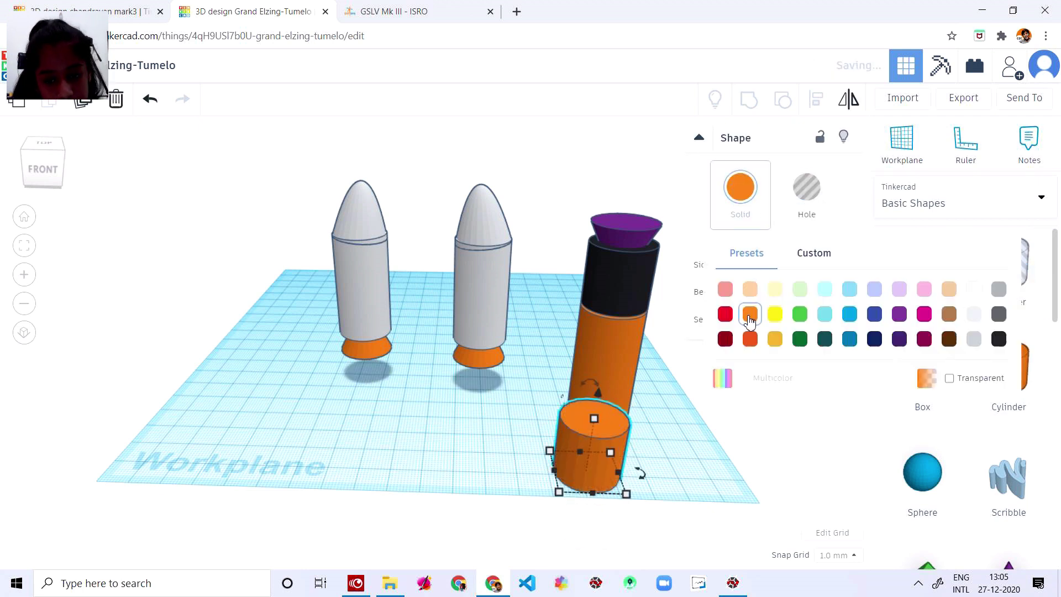
left_click(598, 398)
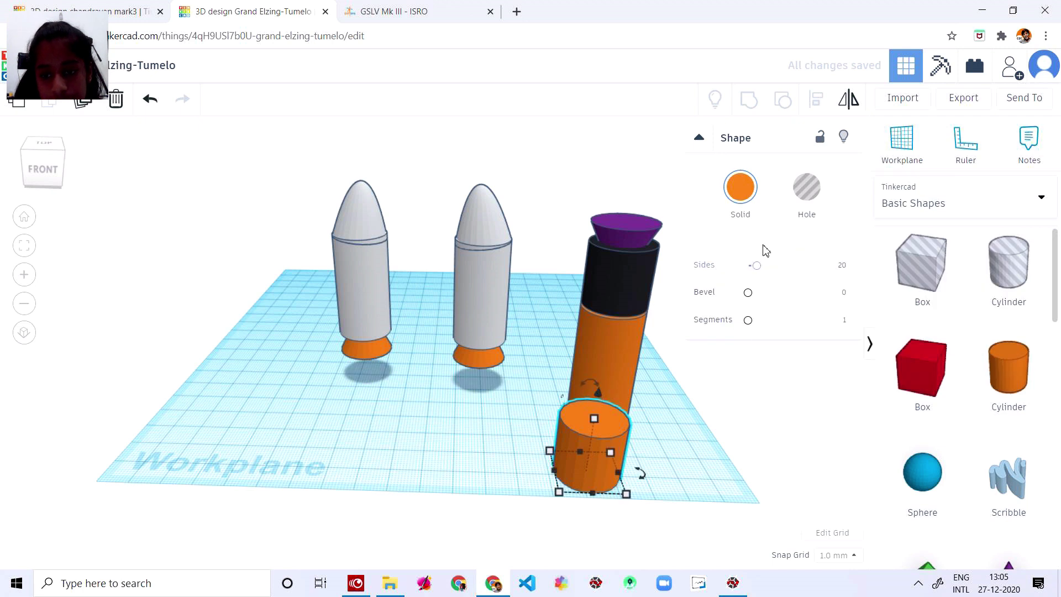
left_click_drag(757, 266, 807, 266)
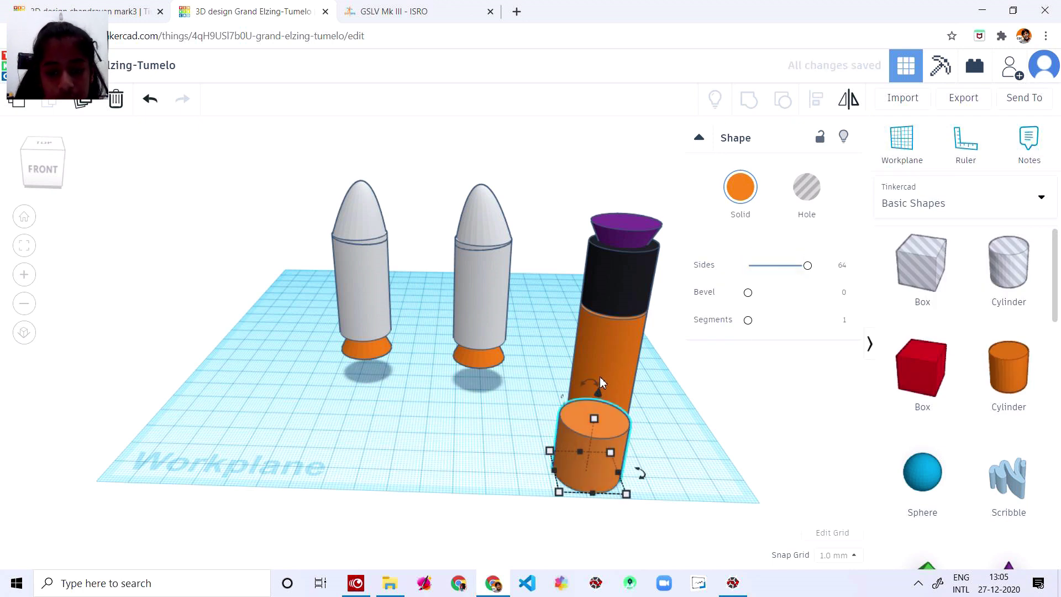
Raise the new orange cylinder above the inverted cone and position it over the core stage, checking the placement from above.
left_click_drag(600, 382, 683, 109)
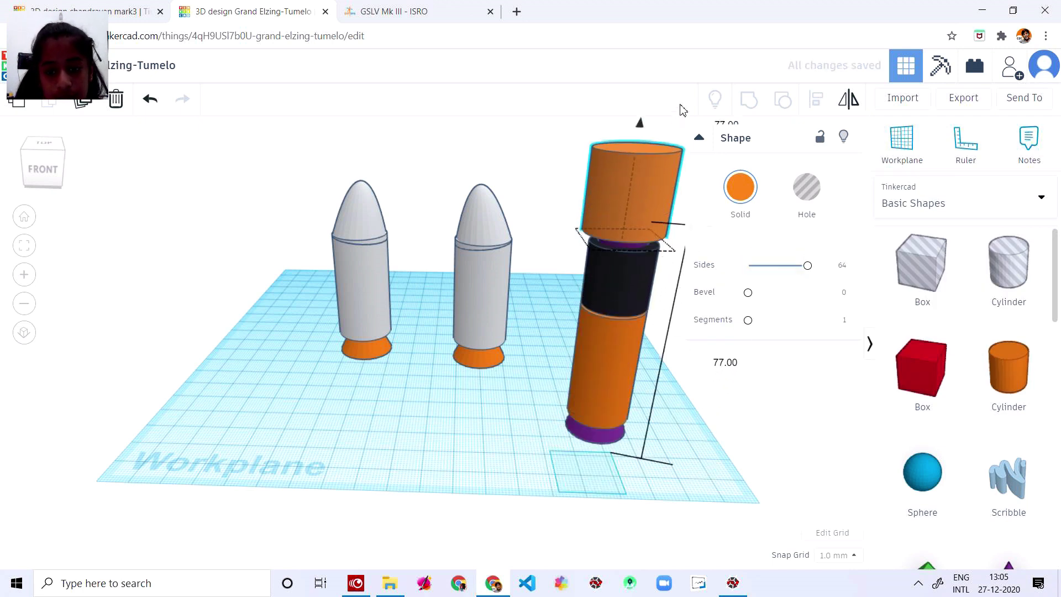
left_click_drag(666, 165, 666, 168)
left_click(46, 144)
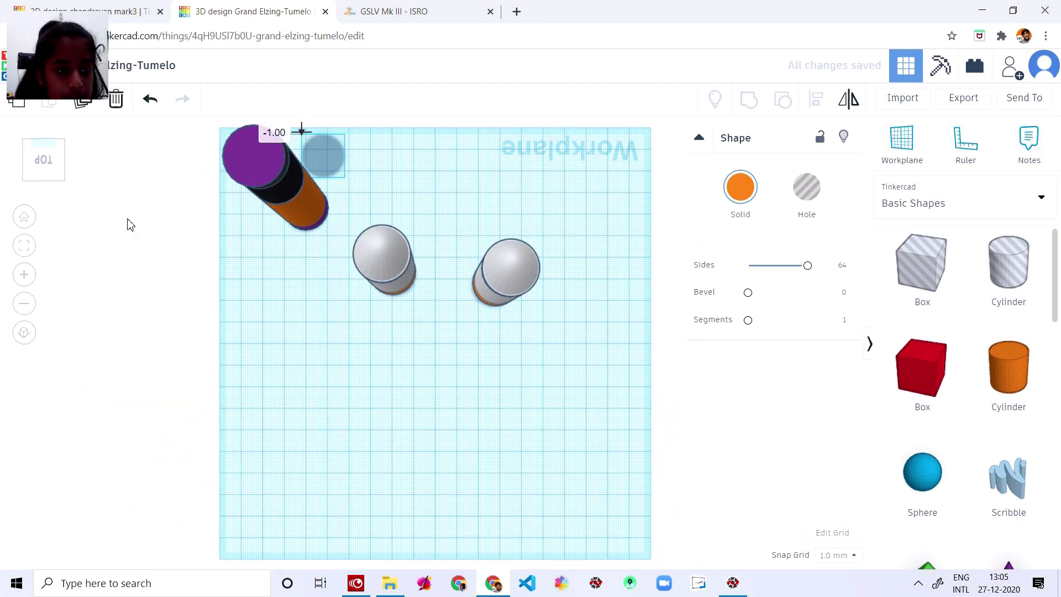
left_click(45, 135)
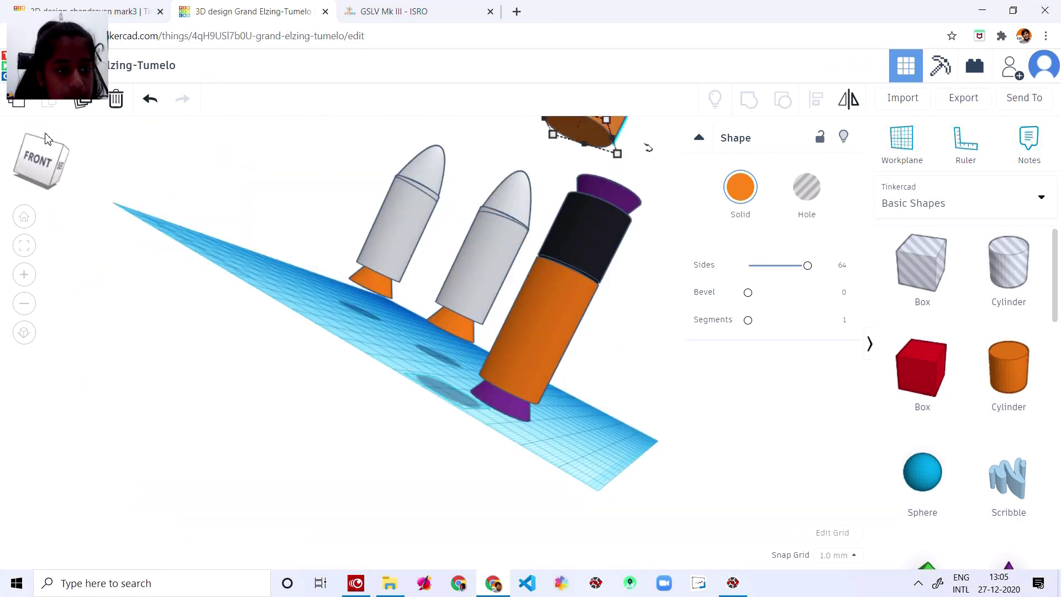
left_click(74, 163)
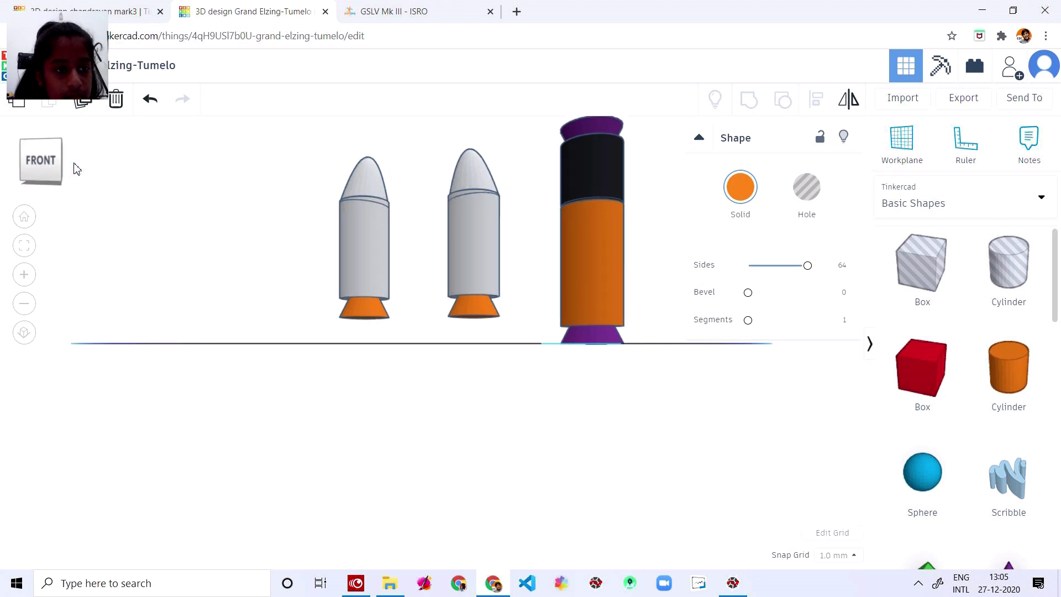
right_click_drag(417, 414, 409, 461)
left_click_drag(153, 197, 235, 213)
left_click(45, 143)
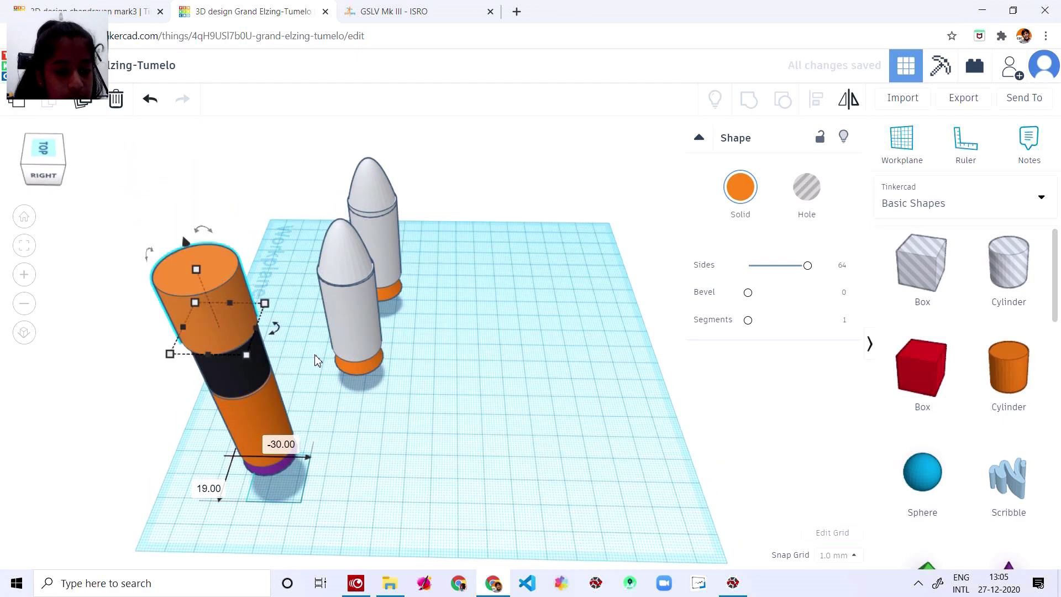
left_click_drag(256, 552, 247, 523)
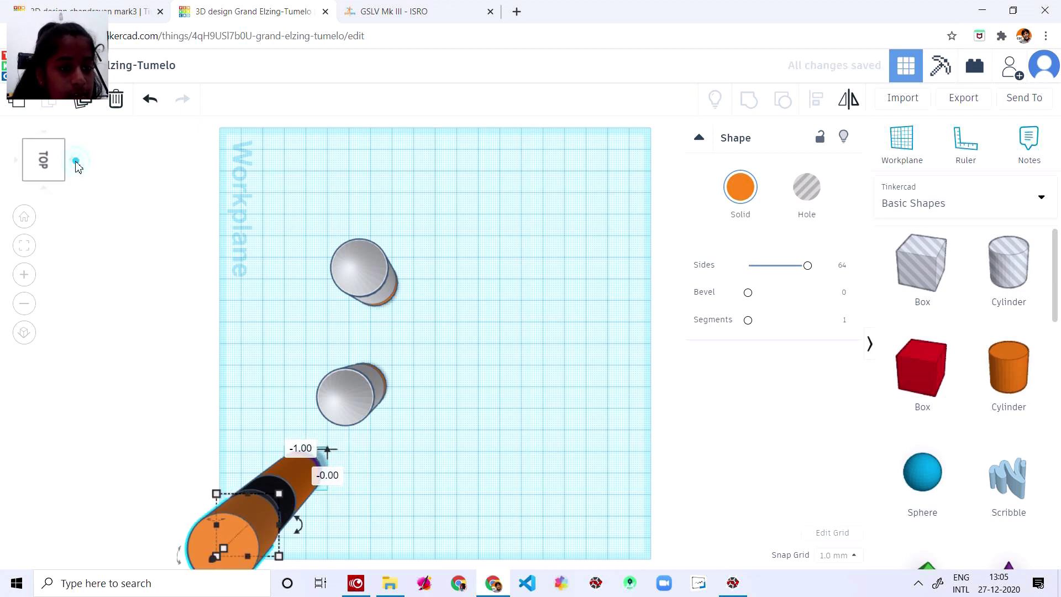
Centre the top orange cylinder over the inverted cone from the back and lower it 4 mm onto the cone.
left_click(77, 162)
left_click_drag(345, 183, 339, 190)
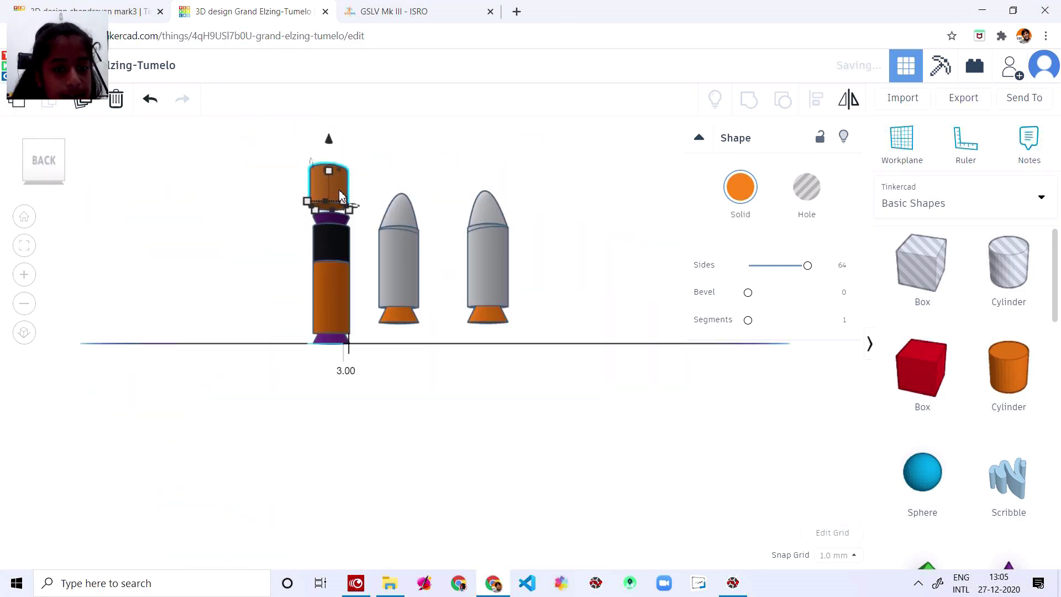
left_click_drag(329, 142, 333, 154)
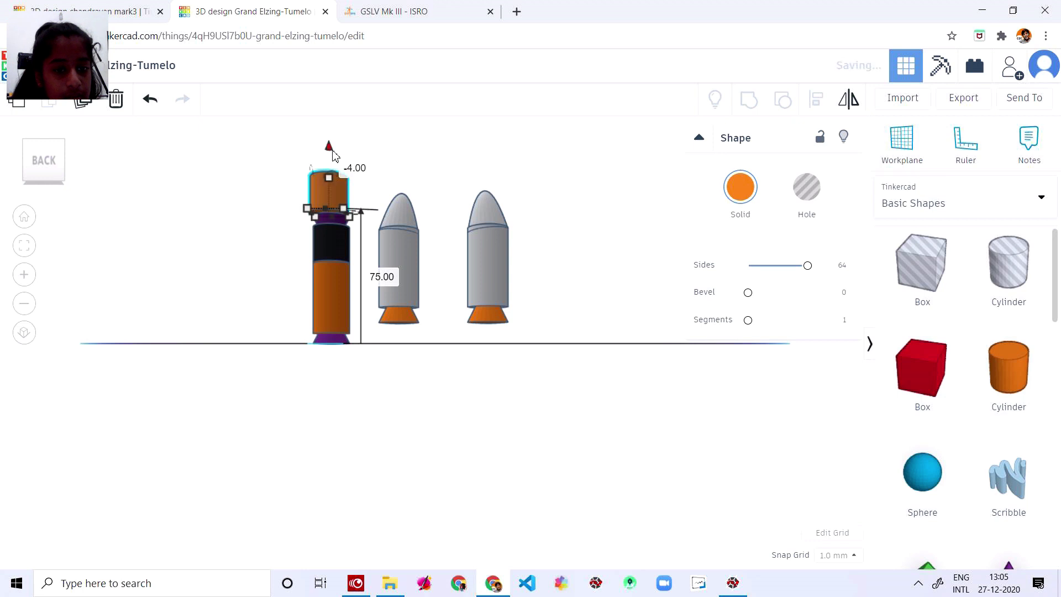
key("Escape")
left_click_drag(341, 190, 339, 190)
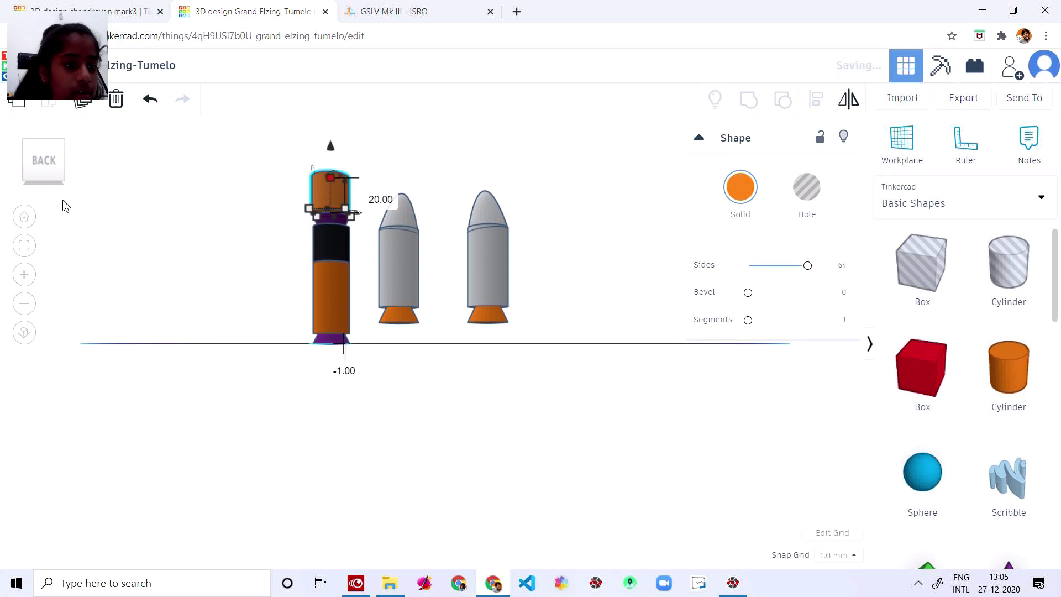
Shift the top orange cylinder 2 mm, as seen from the left side, to align it with the core stage.
left_click(71, 161)
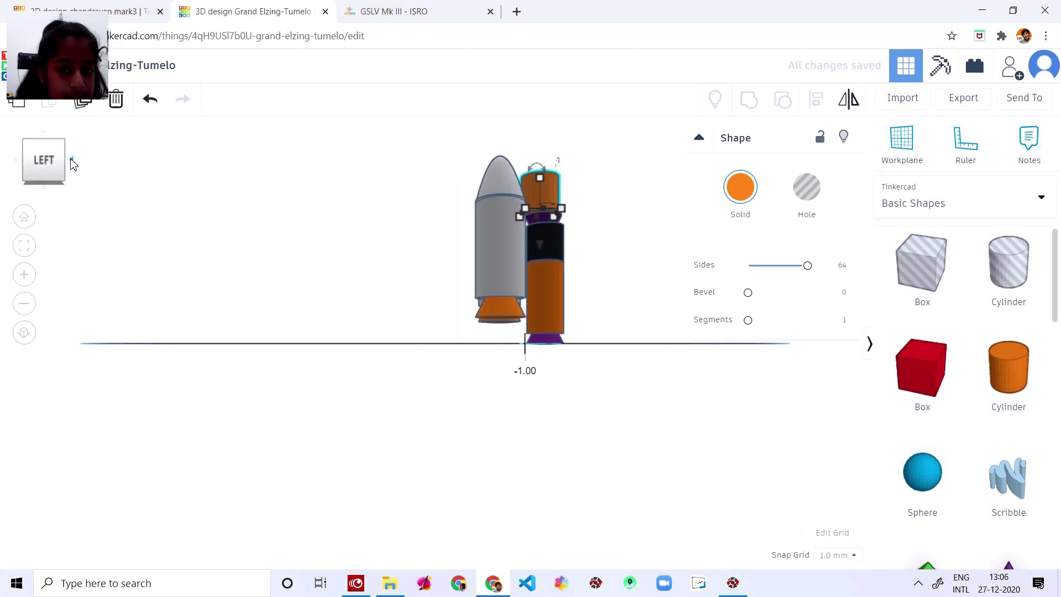
left_click(601, 422)
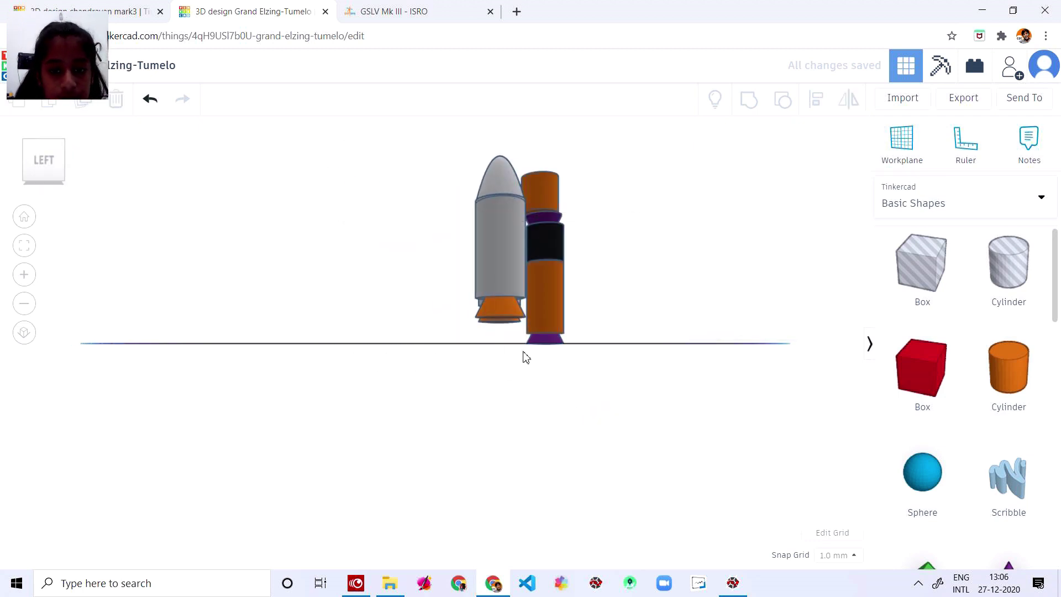
left_click(543, 179)
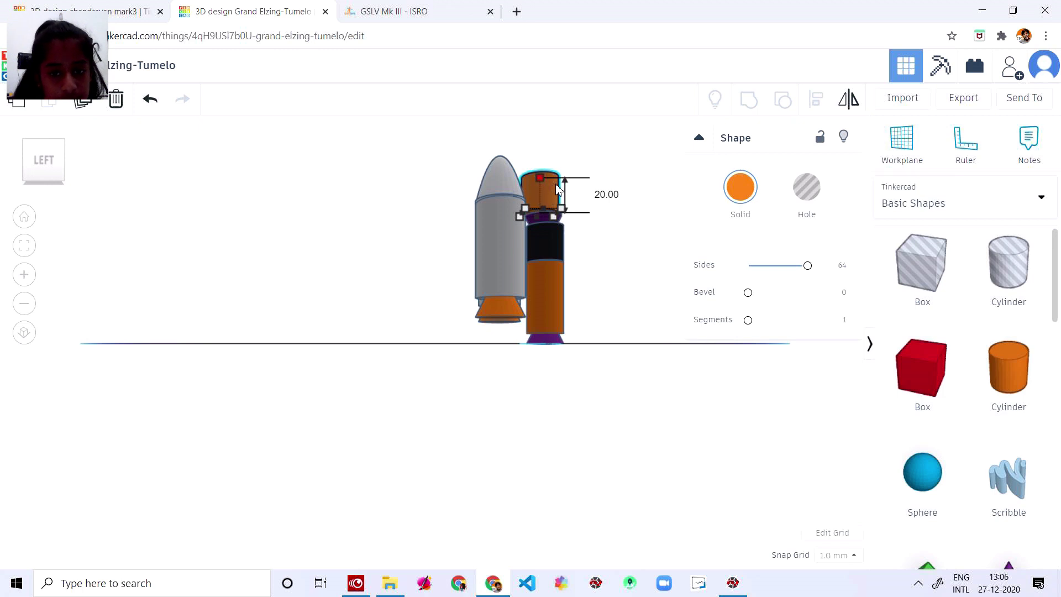
left_click(606, 444)
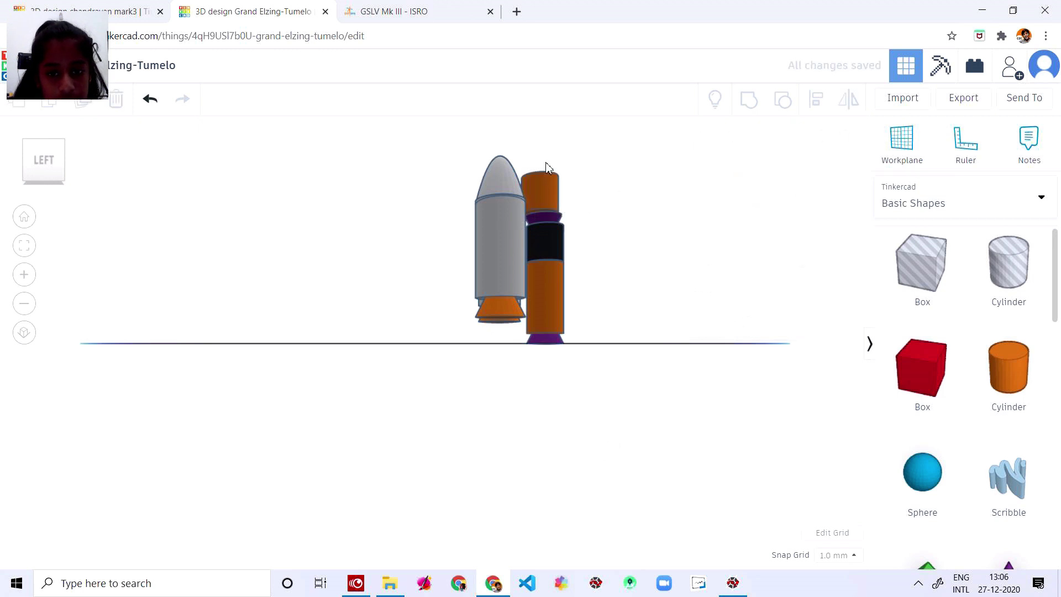
left_click_drag(545, 190, 546, 189)
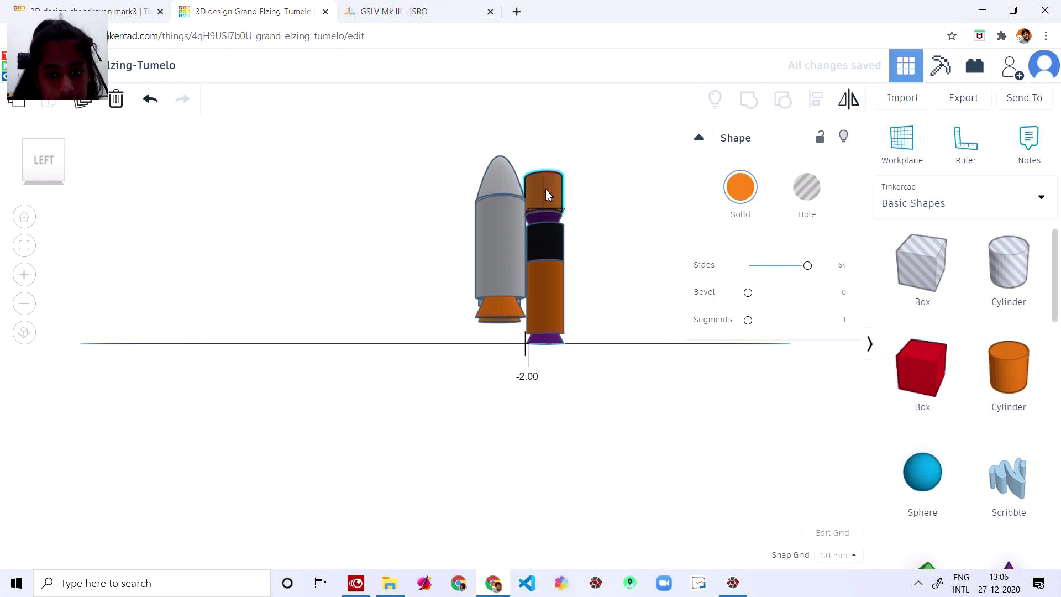
Lower the top orange cylinder slightly so it sits on the purple inverted cone.
left_click(74, 163)
left_click(292, 369)
right_click_drag(292, 385, 289, 426)
left_click(623, 208)
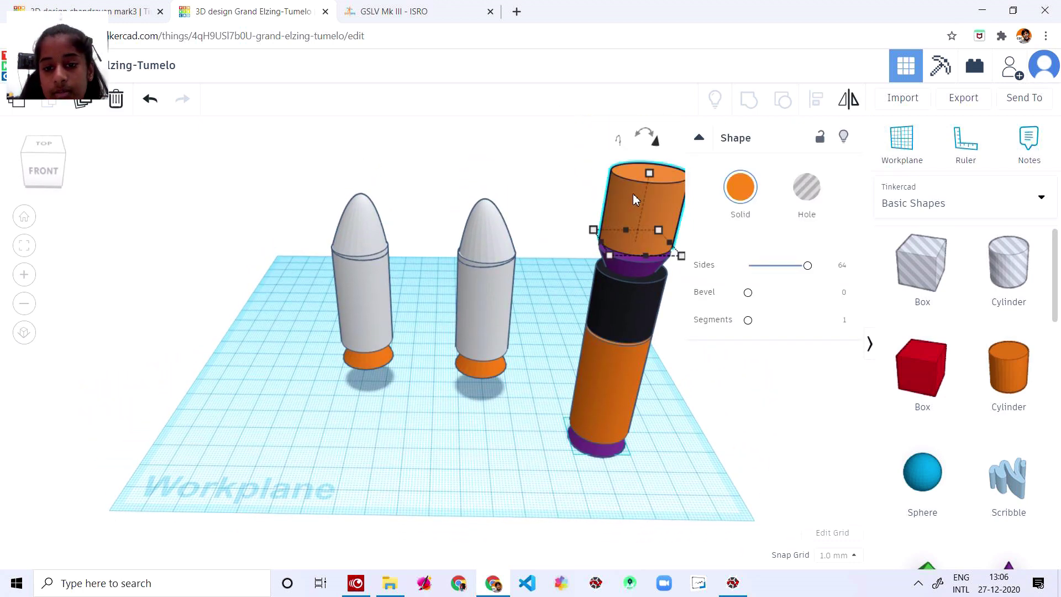
left_click_drag(657, 146, 656, 155)
left_click(787, 398)
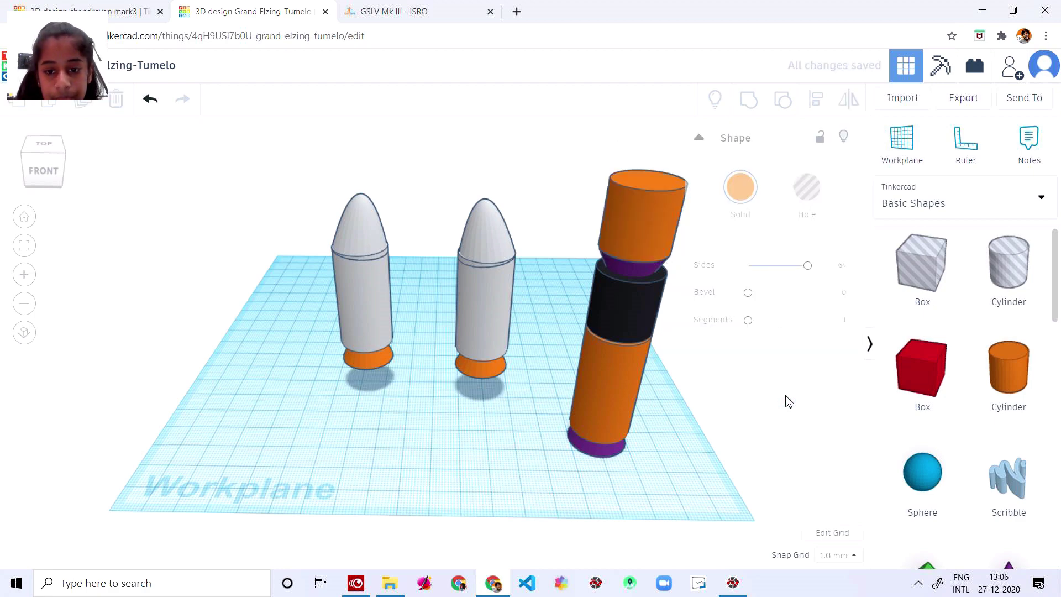
Check the fairing colour in the ISRO reference image and recolour the top orange cylinder white.
left_click(408, 6)
left_click(265, 6)
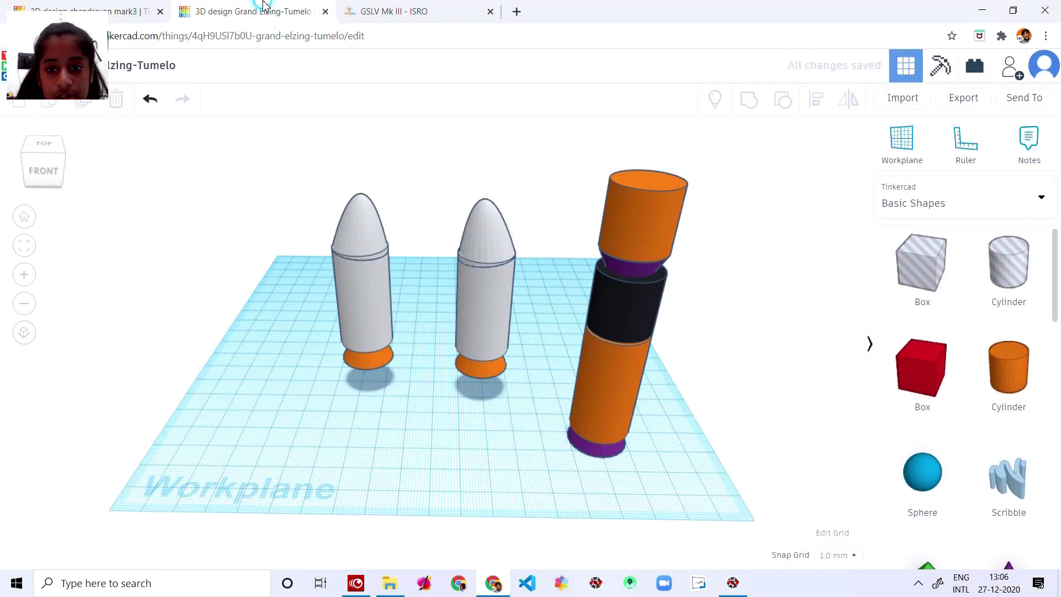
left_click(635, 230)
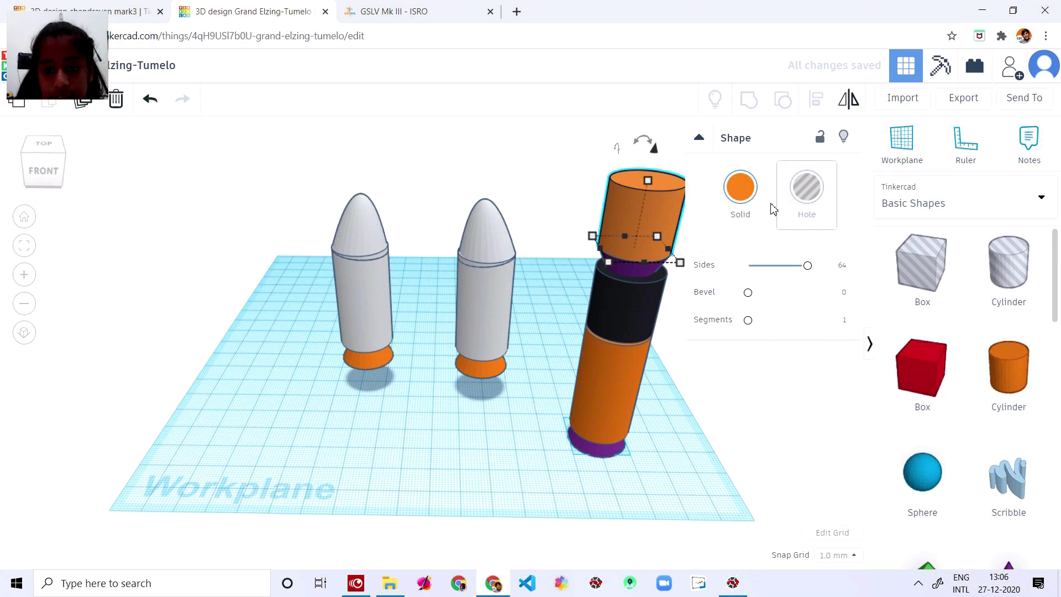
left_click(750, 204)
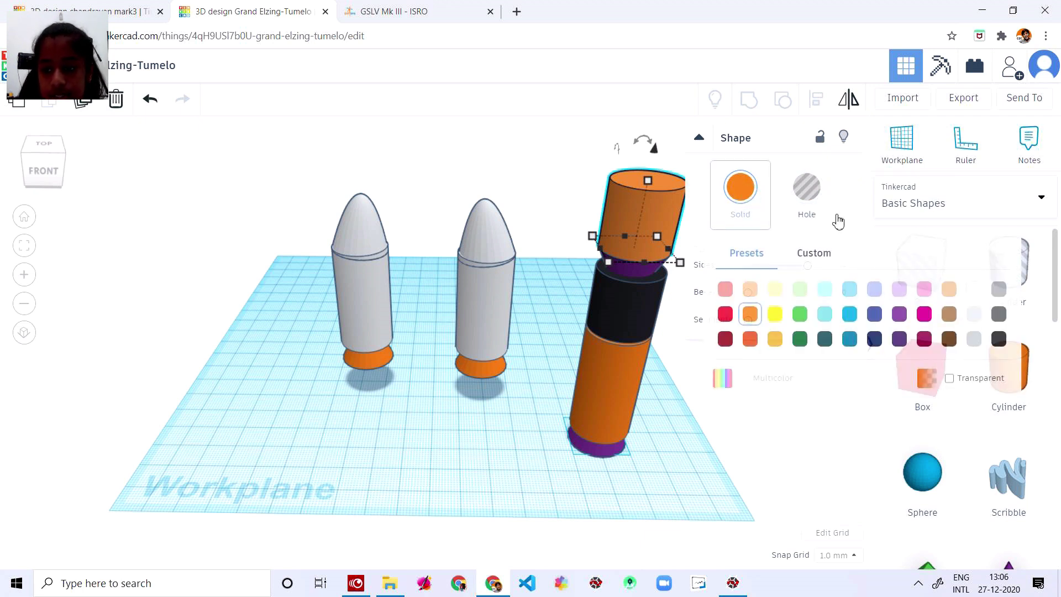
left_click(975, 313)
left_click(786, 474)
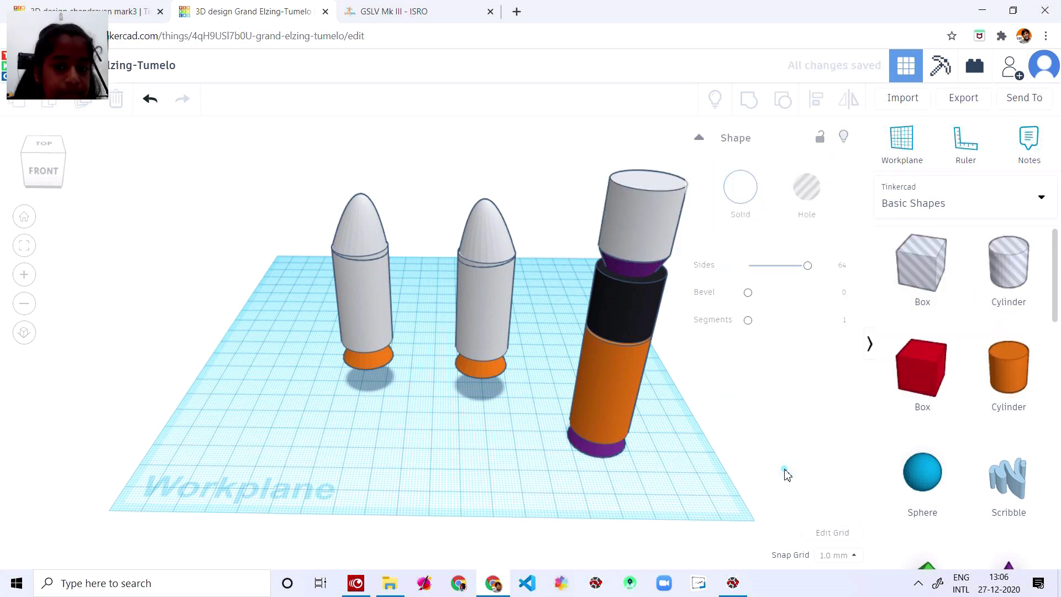
Check the reference fairing again, add a paraboloid in front of the core stage, raise it 101 mm and shift it towards the white cylinder.
left_click(437, 6)
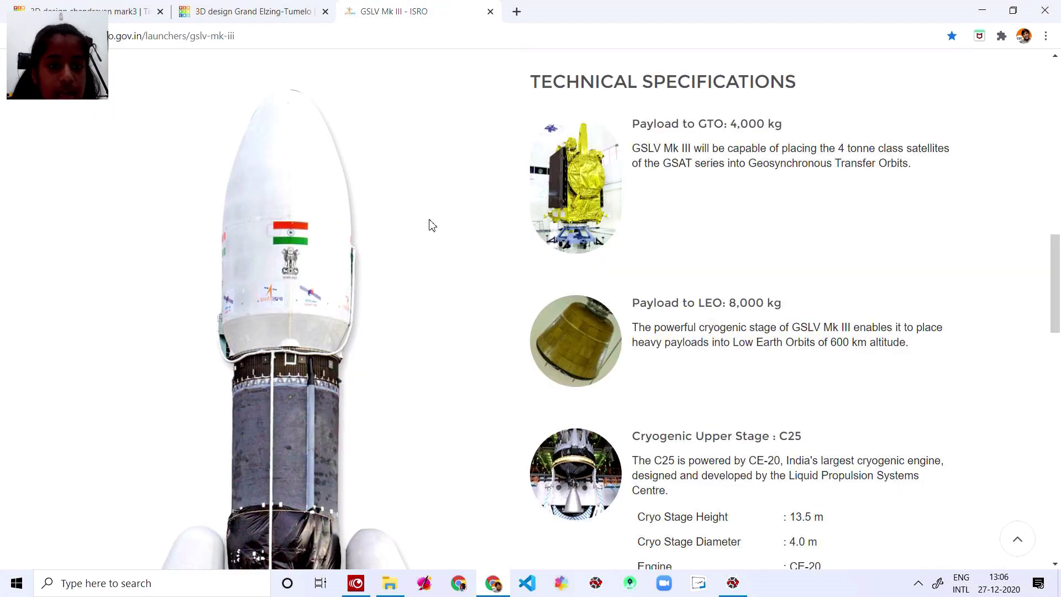
left_click(271, 8)
scroll(944, 430, "down", 8)
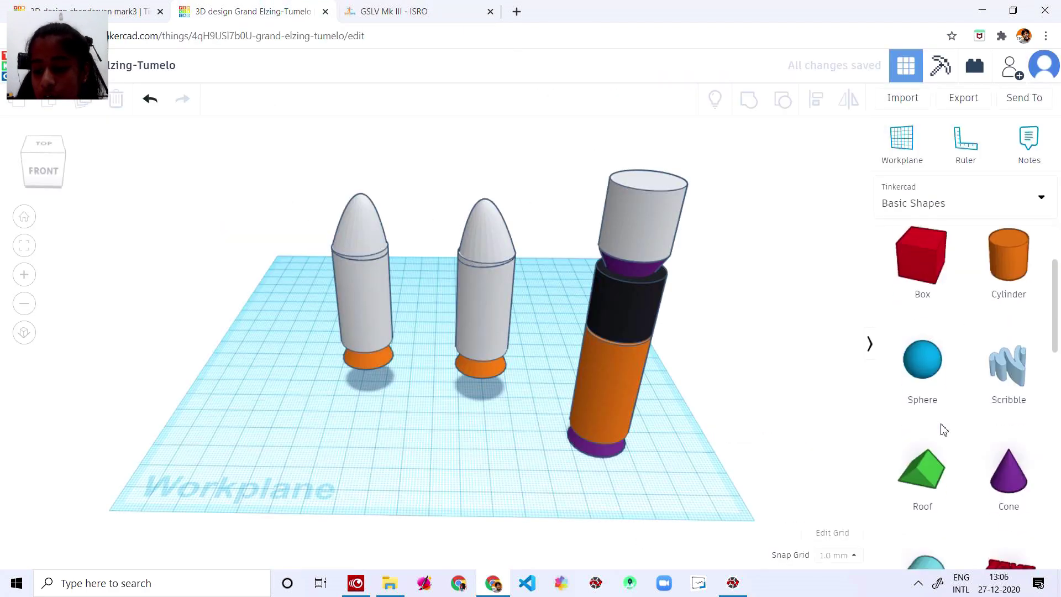
scroll(970, 434, "down", 2)
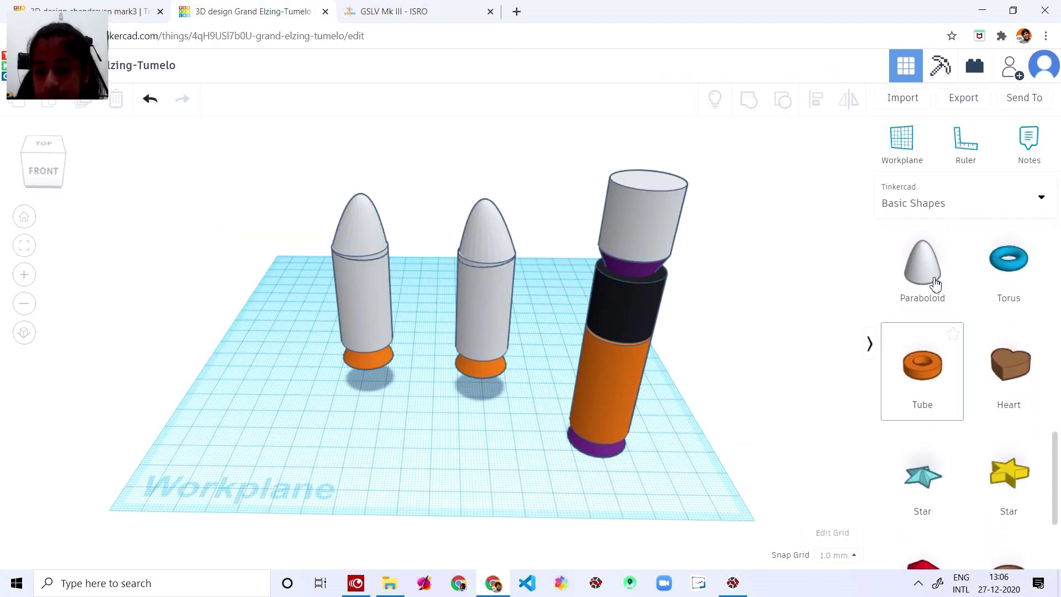
left_click_drag(929, 277, 664, 41)
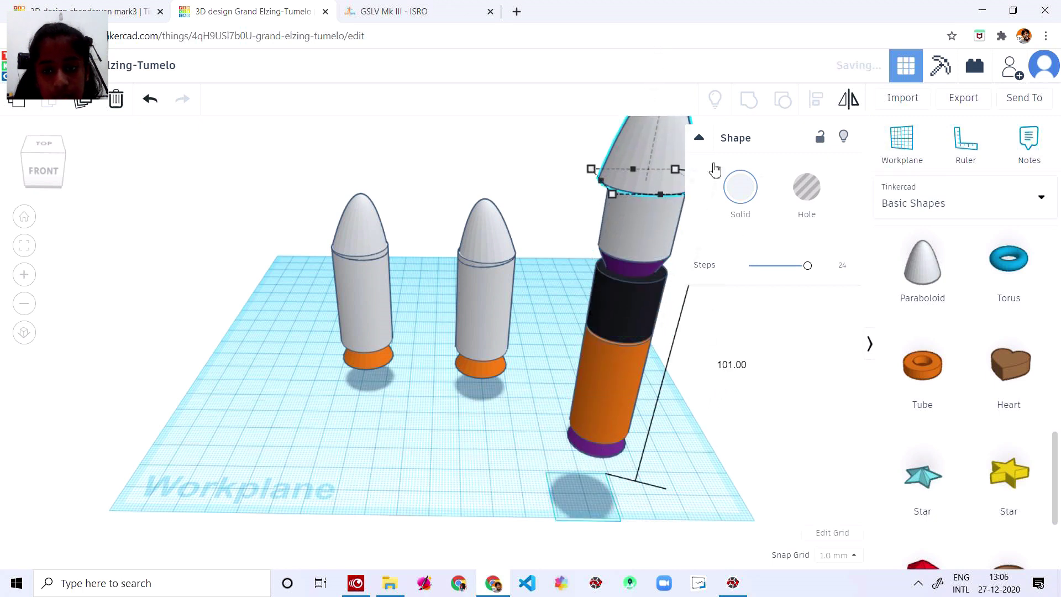
left_click_drag(662, 145, 668, 141)
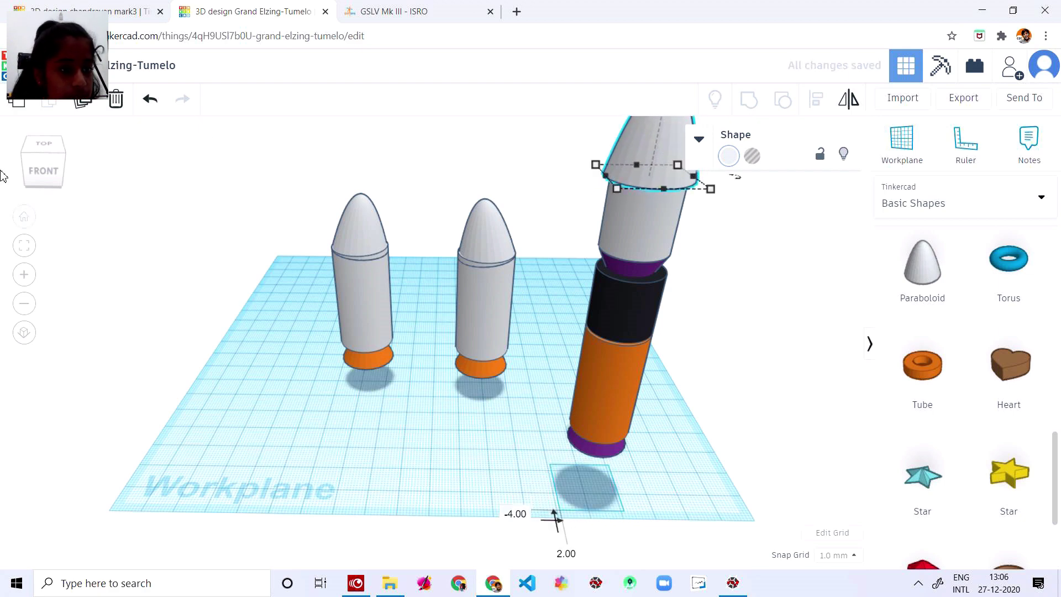
Move the paraboloid back over the white top cylinder, adjusting its placement from above.
left_click(43, 144)
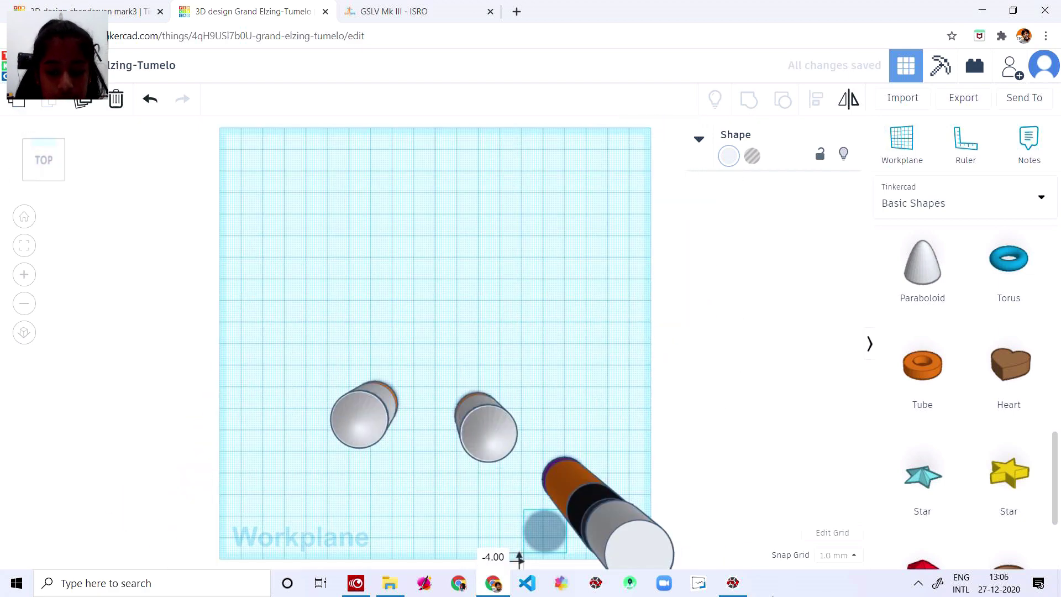
right_click_drag(797, 462, 796, 405)
left_click(670, 427)
left_click_drag(670, 427, 674, 337)
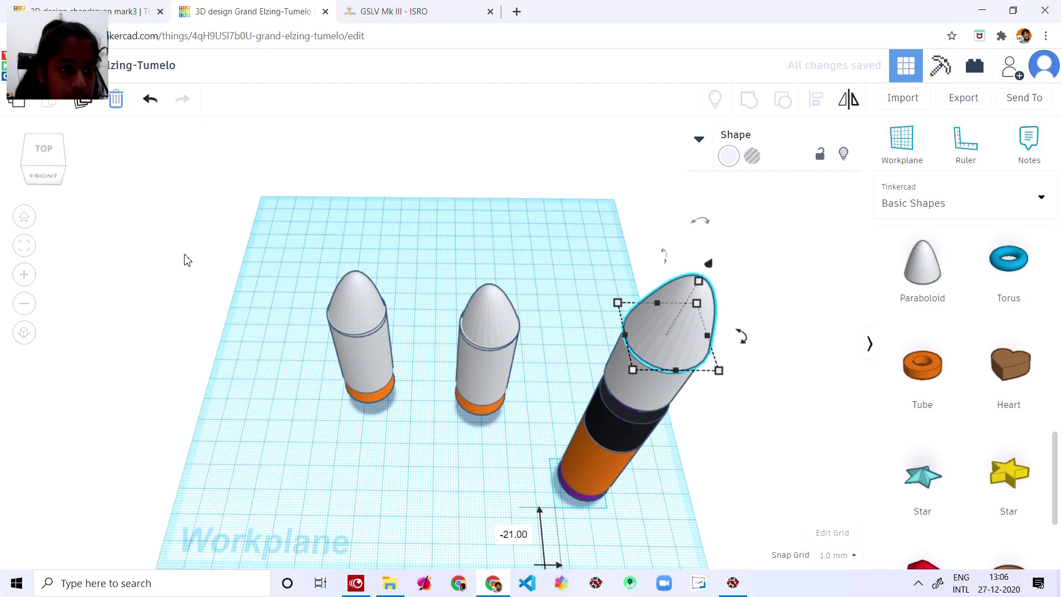
left_click(44, 149)
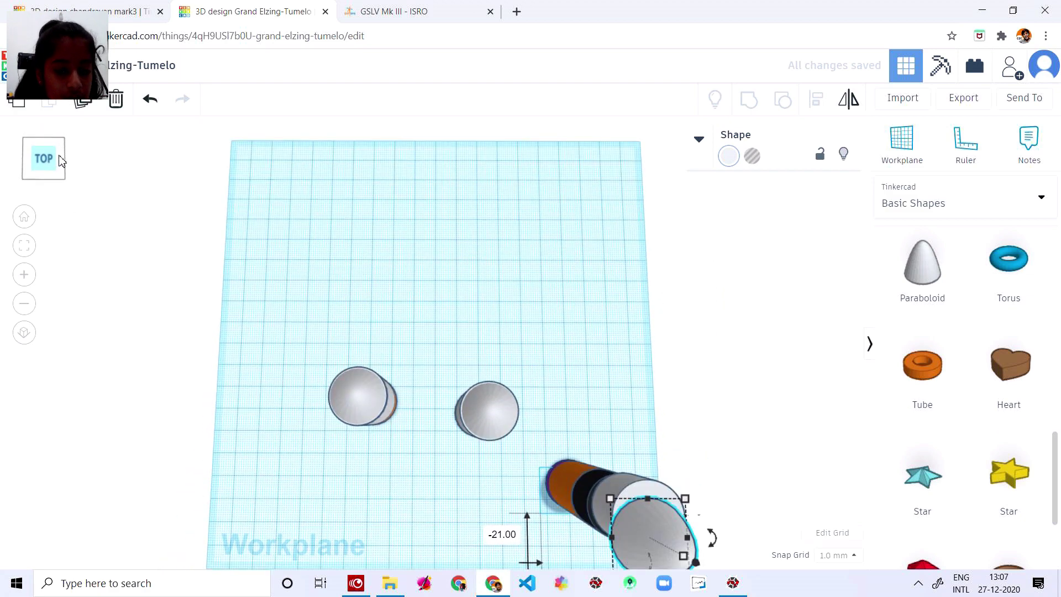
left_click_drag(655, 564, 653, 537)
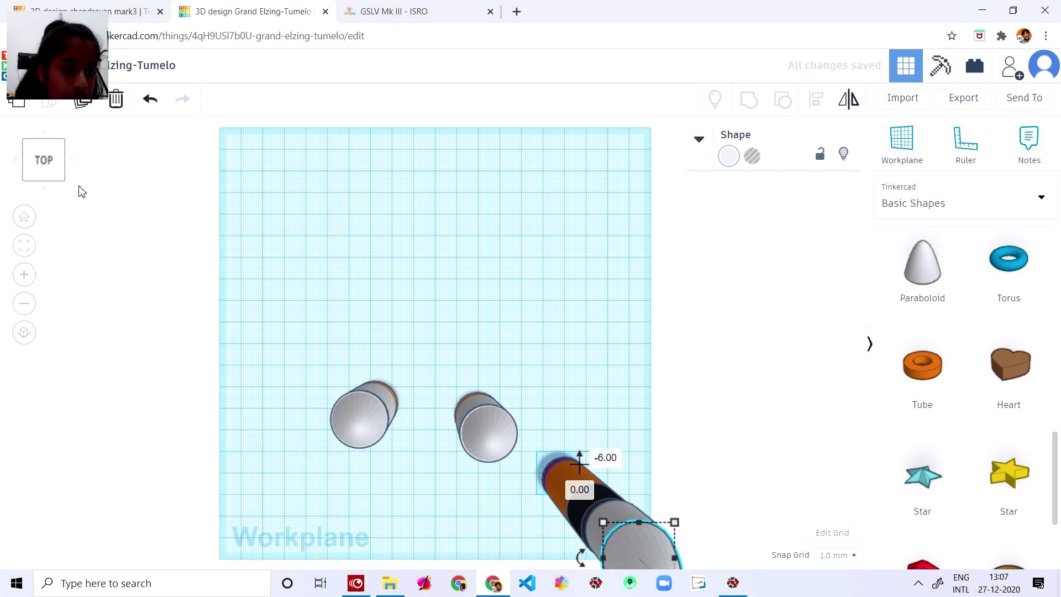
Try to move the paraboloid 28 mm and 12 mm across the workplane to meet the white cylinder, and undo the move.
left_click(71, 162)
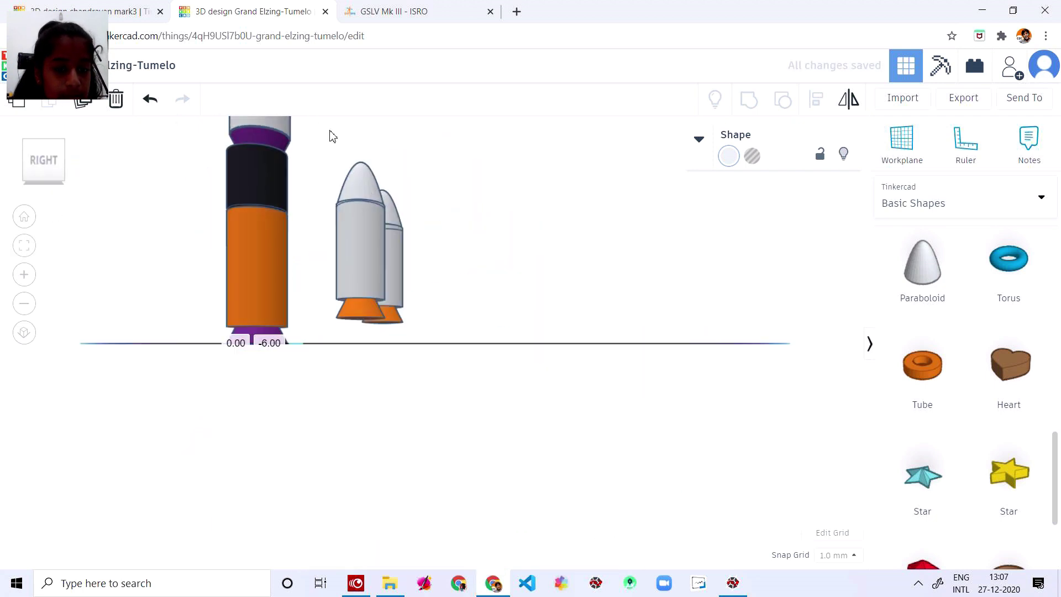
right_click_drag(429, 428, 409, 481)
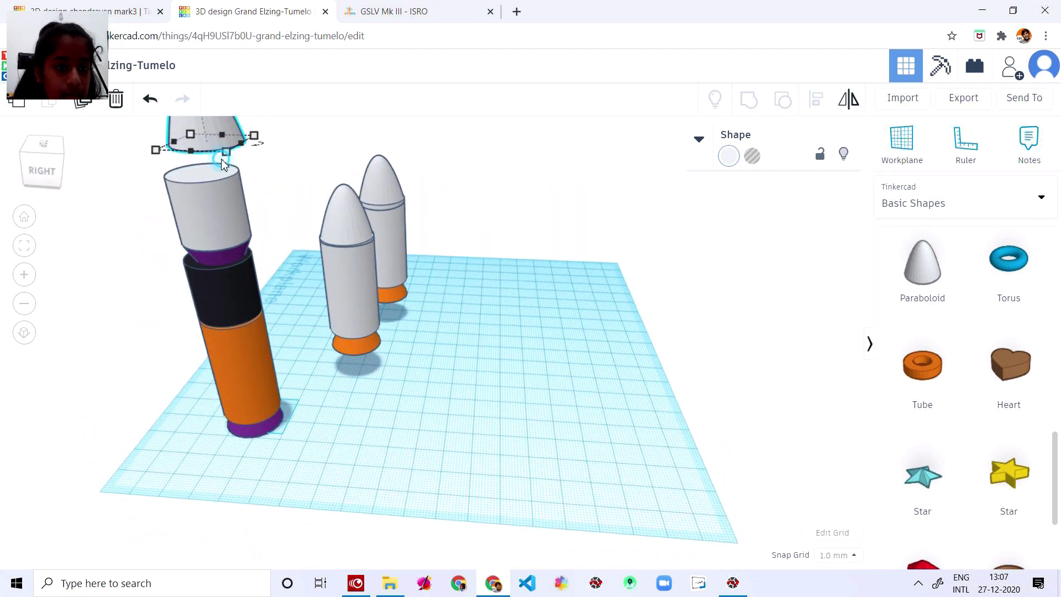
left_click(225, 155)
left_click_drag(209, 131, 202, 152)
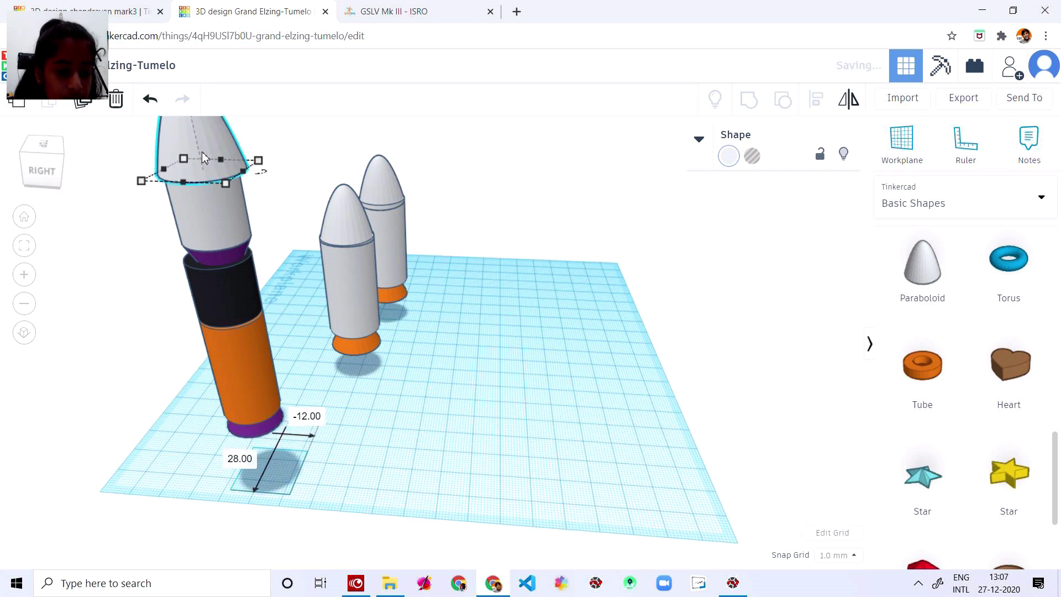
key("ctrl+z")
Lower the paraboloid towards the white cylinder and reposition it over the cylinder, fine-tuning the placement from above.
left_click_drag(674, 359, 698, 398)
right_click_drag(699, 398, 701, 437)
left_click(193, 279)
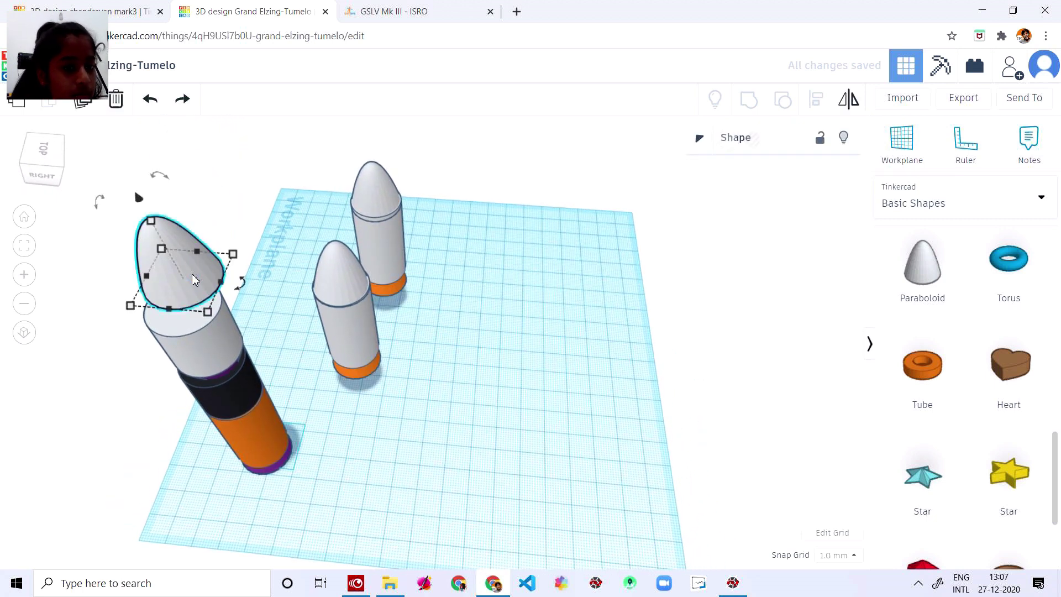
left_click_drag(141, 203, 143, 212)
left_click_drag(207, 246, 192, 301)
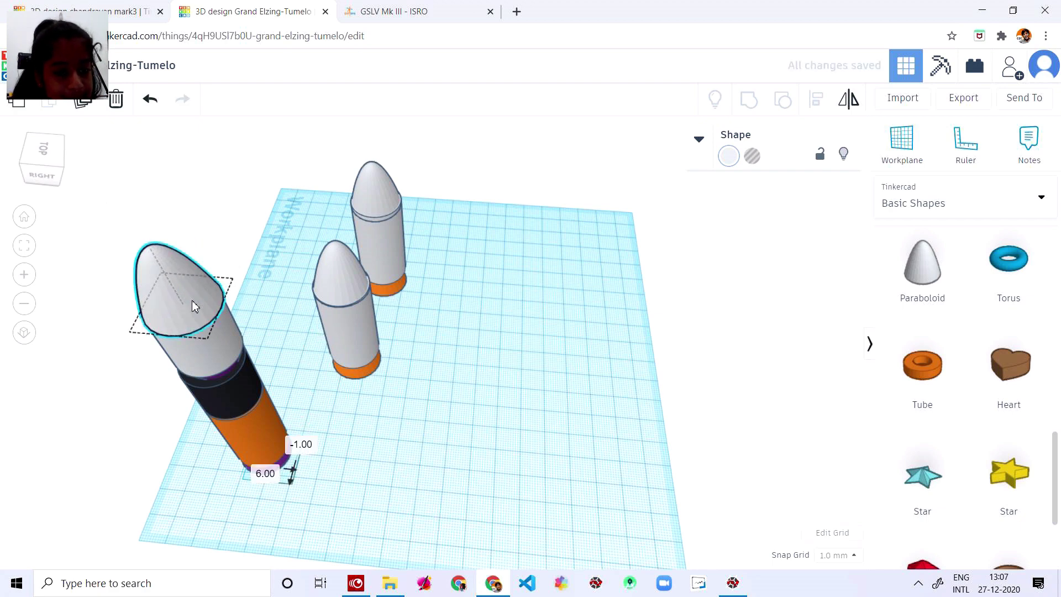
left_click(51, 150)
left_click_drag(230, 550, 223, 537)
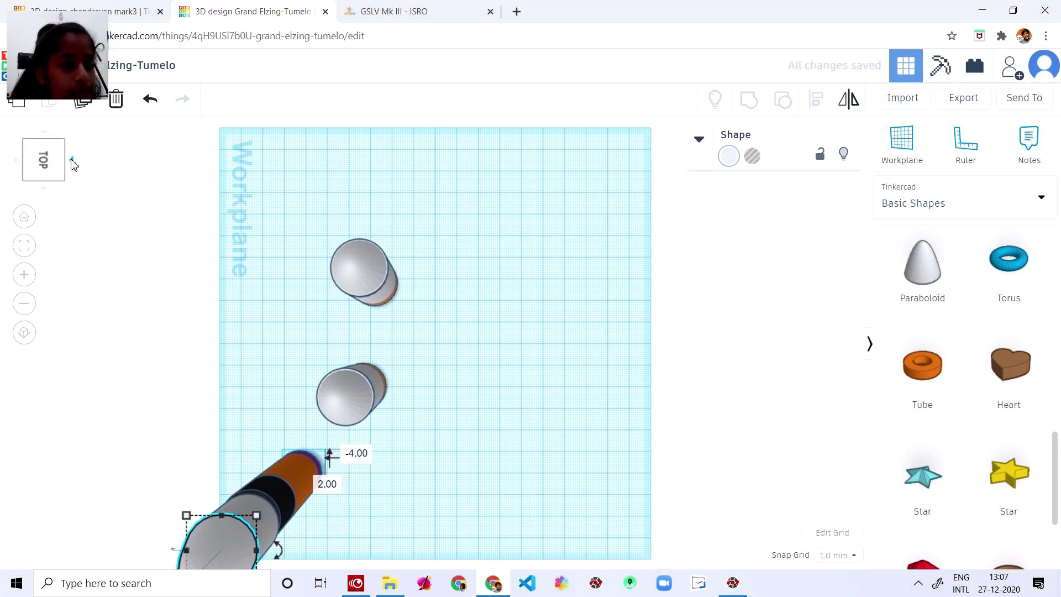
Centre the paraboloid over the white cylinder from the back with a 1 mm sideways shift, undoing the stray move.
left_click(71, 160)
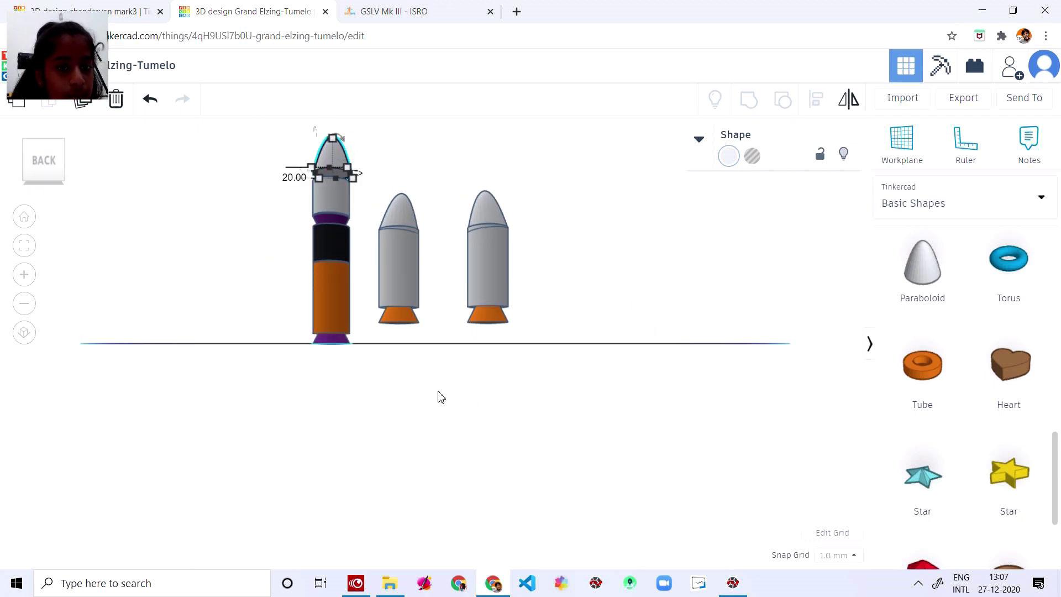
left_click(438, 394)
left_click(336, 155)
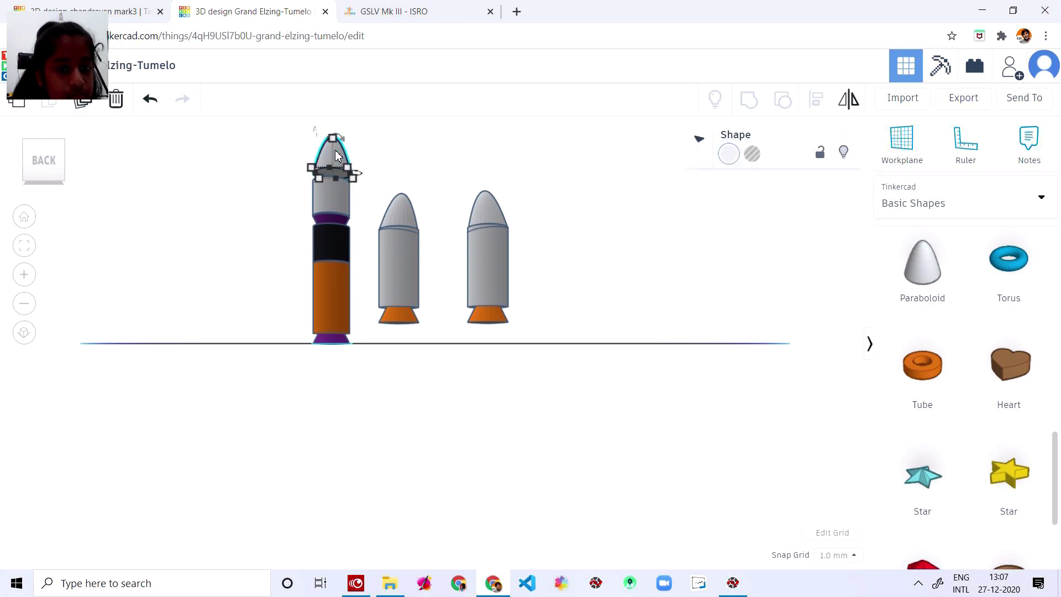
left_click(338, 157)
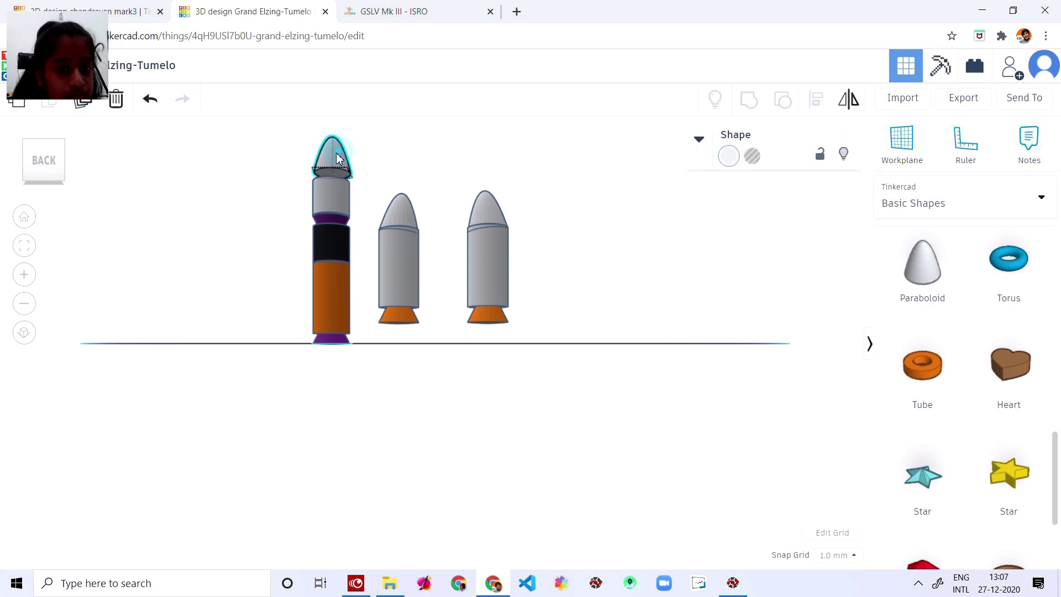
mouse_move(335, 157)
left_mouse_down()
mouse_move(335, 139)
mouse_move(338, 168)
left_mouse_up()
key("ctrl+z")
left_click(339, 365)
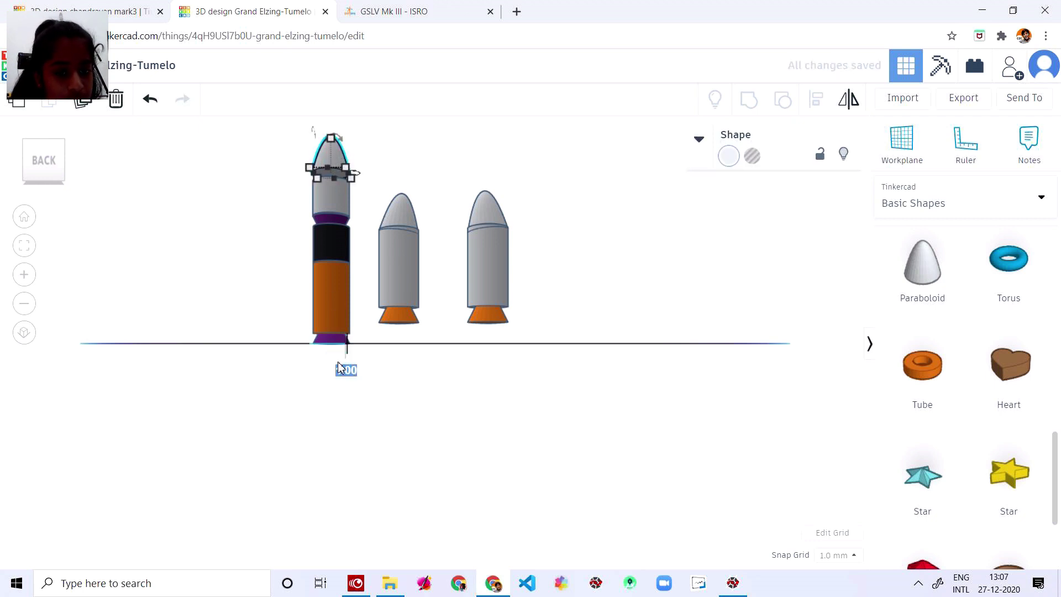
left_click(294, 387)
Check the paraboloid's alignment from the left side and lower it onto the top of the white cylinder.
mouse_move(70, 168)
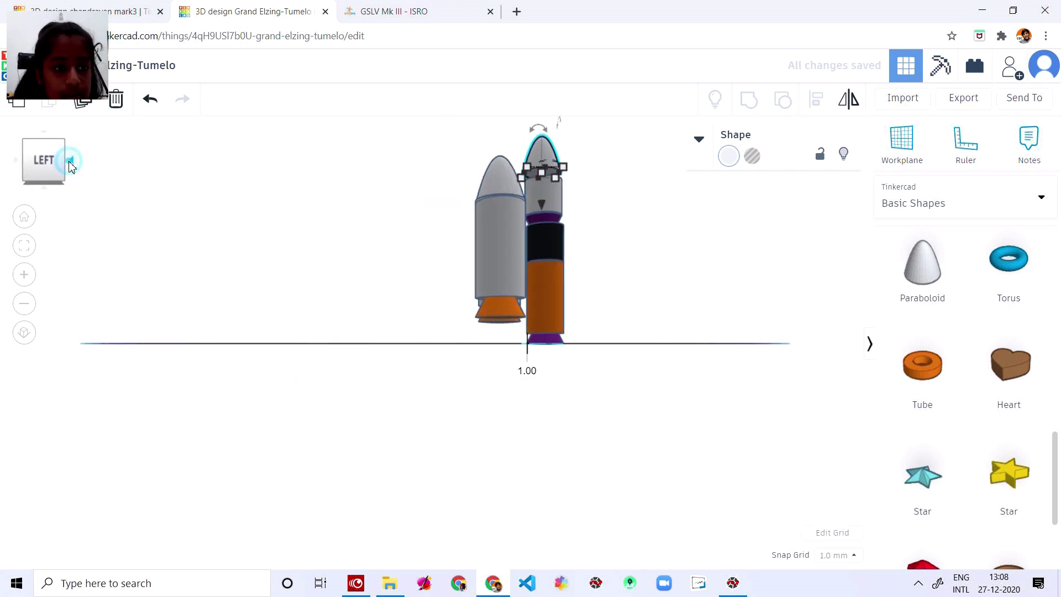
left_click(70, 168)
right_click_drag(497, 383, 495, 455)
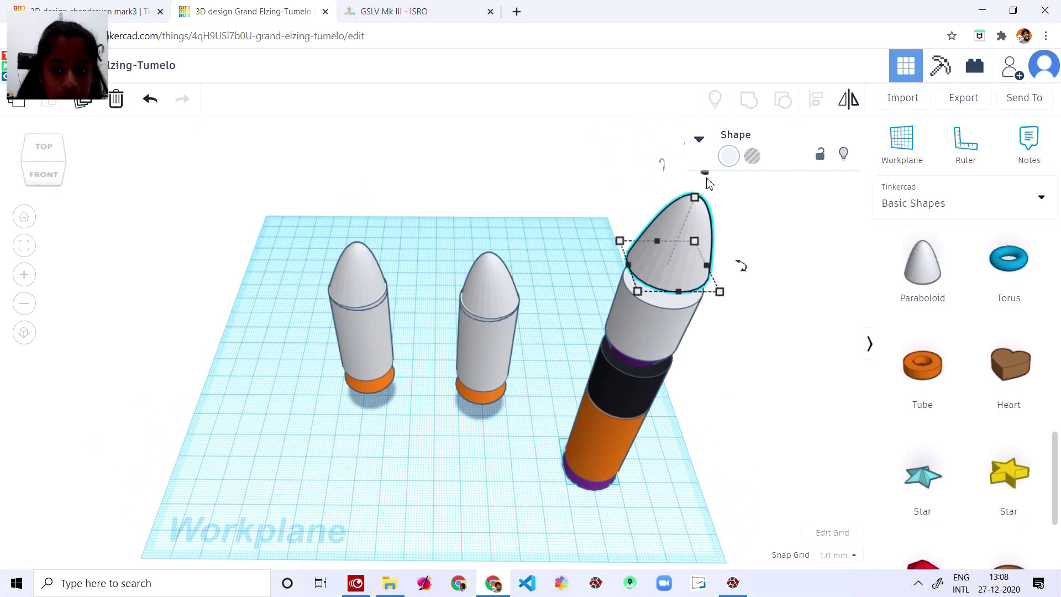
left_click_drag(709, 184, 692, 232)
left_click(762, 355)
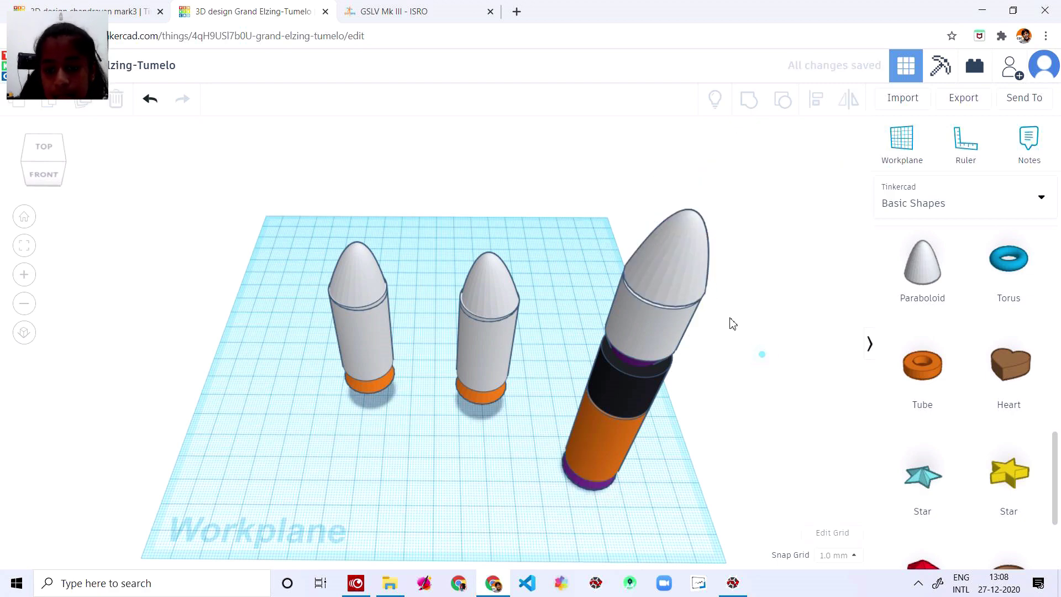
Compare the nose with the ISRO reference photo and lower the paraboloid 2 mm onto the white cylinder.
left_click(685, 267)
left_click(393, 11)
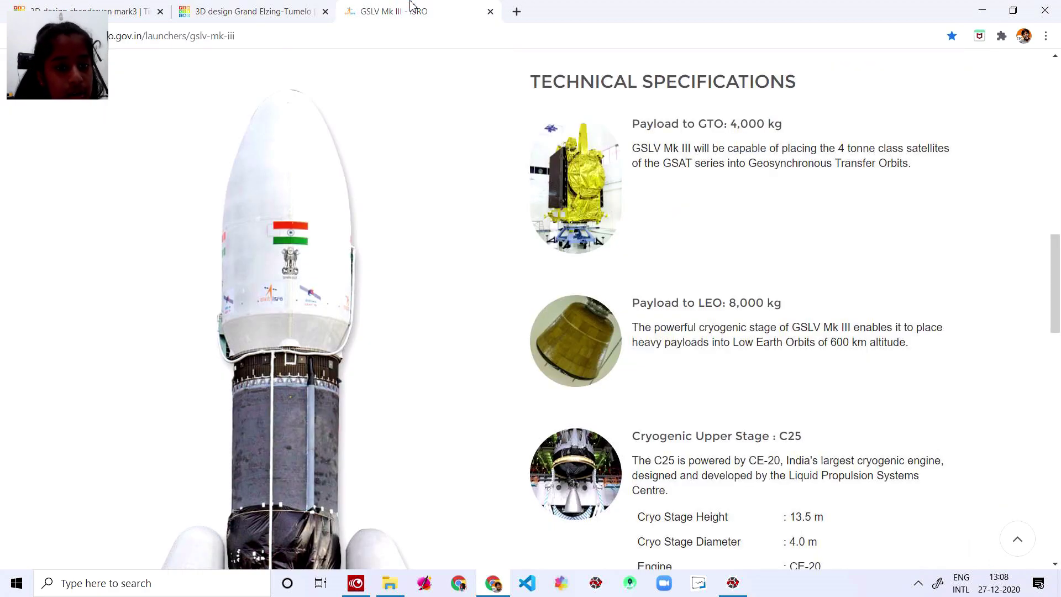
left_click(253, 11)
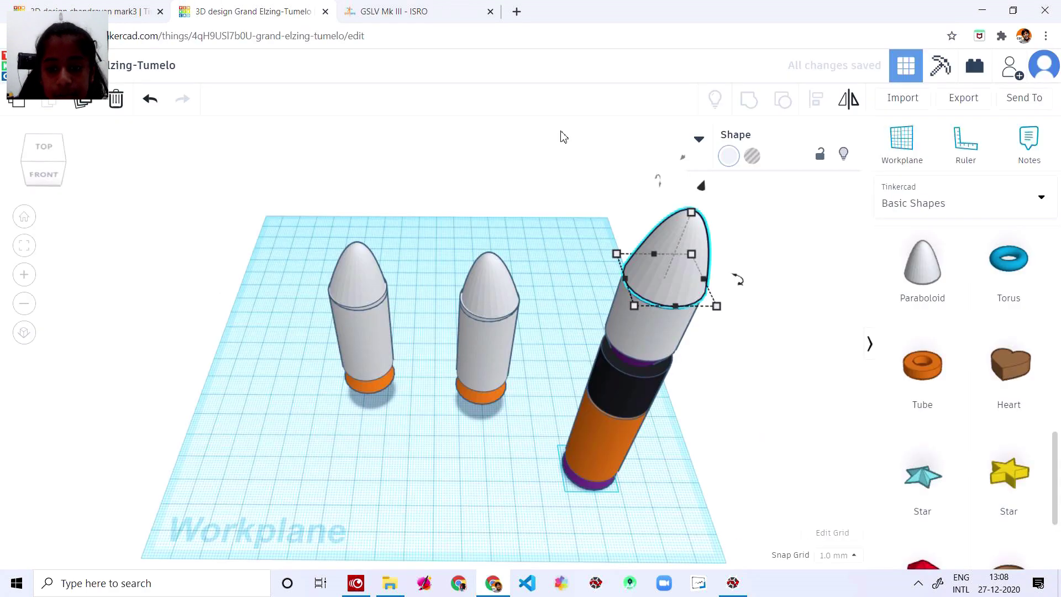
left_click(743, 452)
right_click_drag(742, 451, 757, 435)
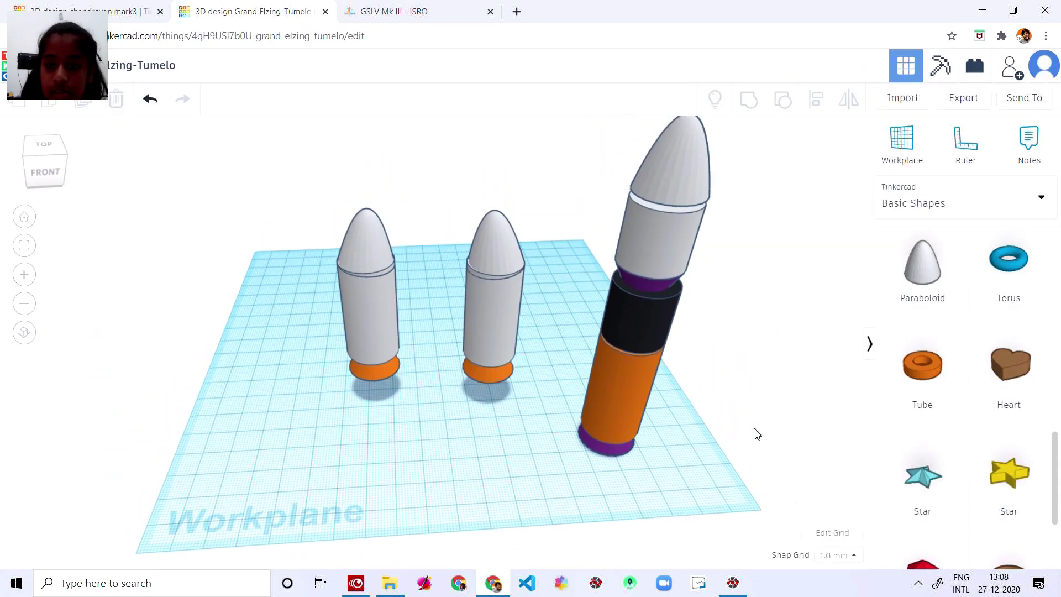
left_click(668, 138)
right_click_drag(812, 315, 744, 247)
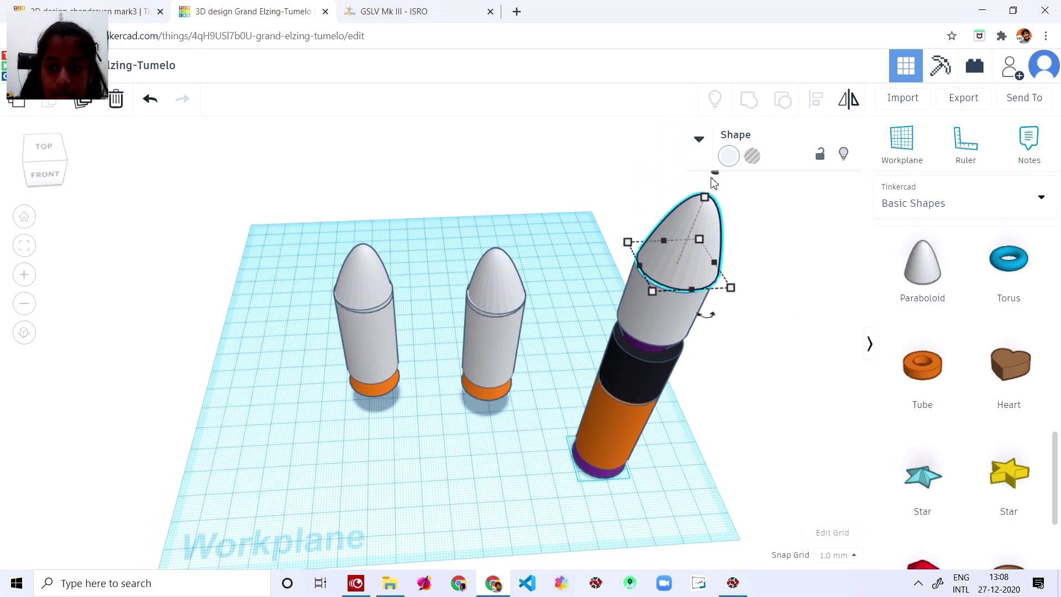
left_click_drag(714, 172, 714, 185)
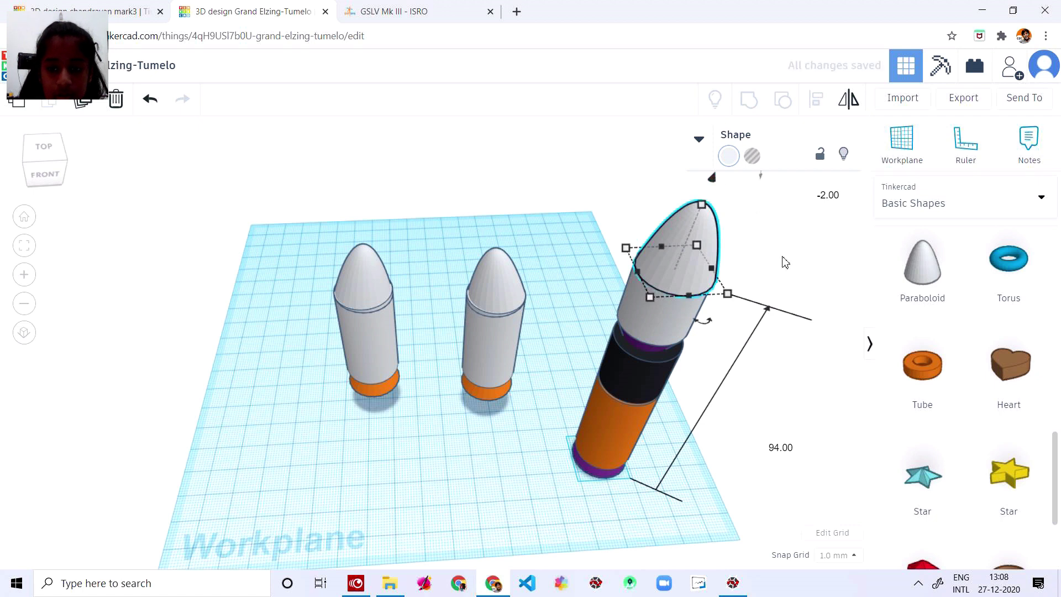
left_click(785, 262)
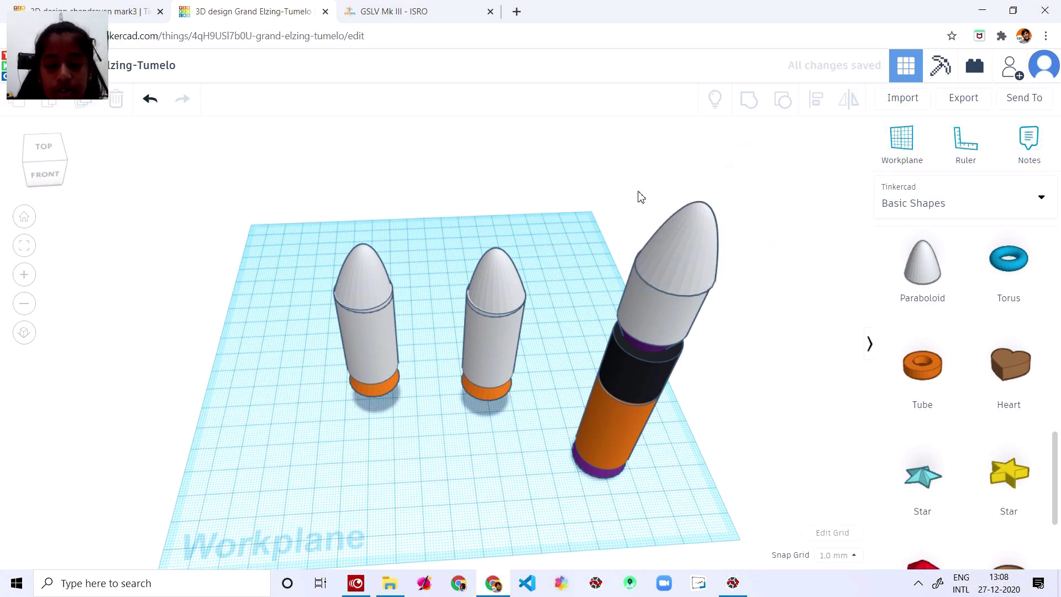
Select all six shapes of the core rocket together, from the purple base up to the paraboloid nose.
left_click_drag(648, 191, 635, 516)
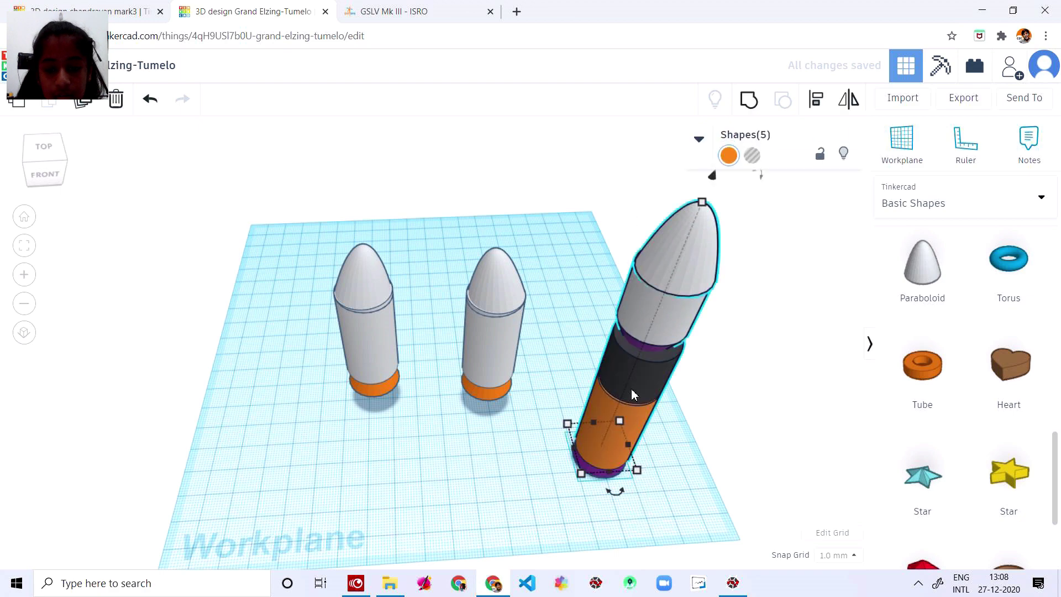
left_click(772, 391)
right_click_drag(770, 393, 776, 330)
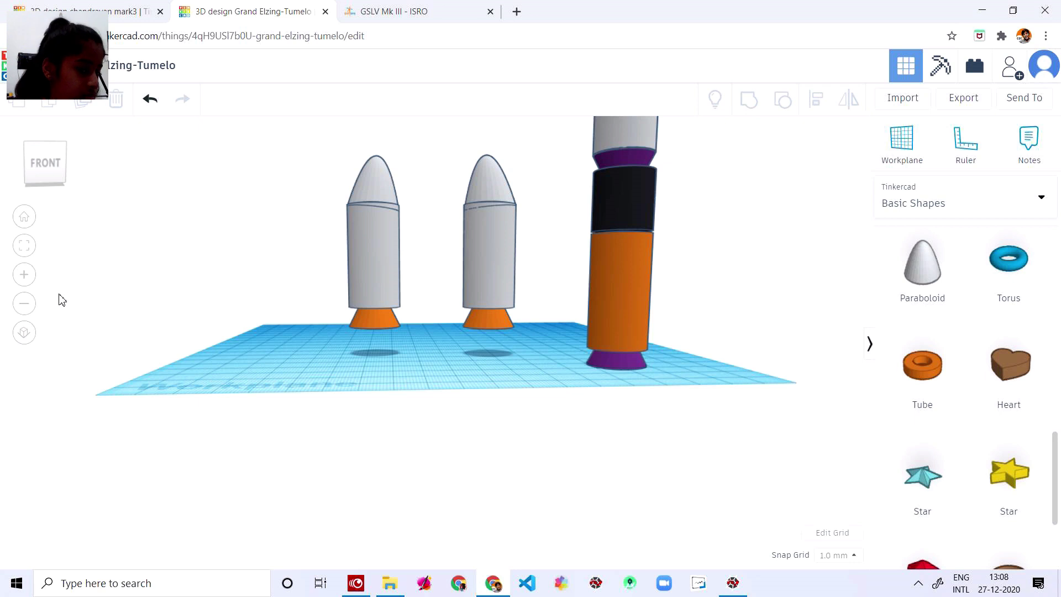
left_click(25, 303)
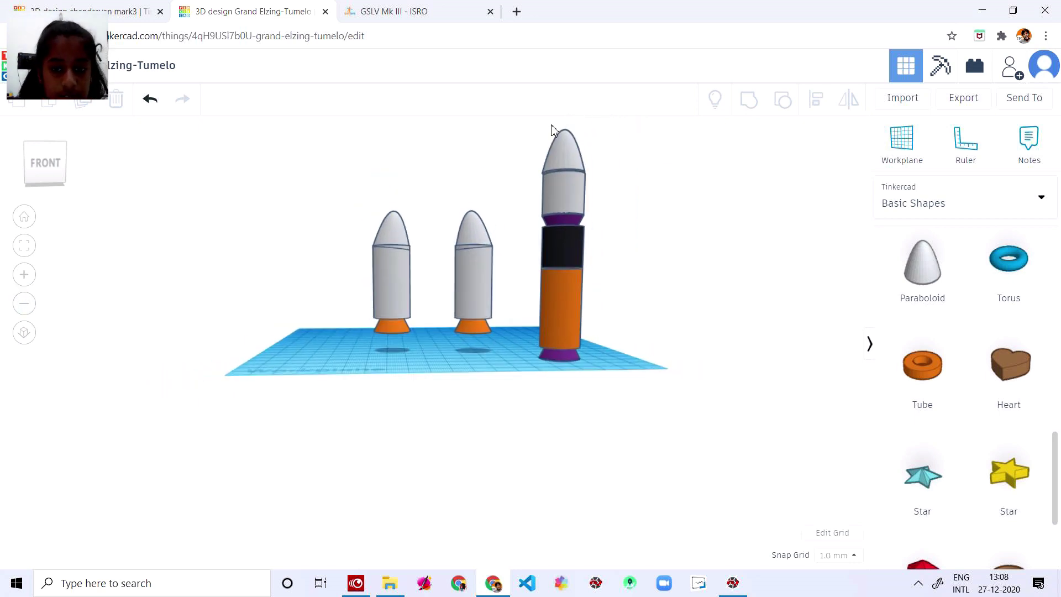
left_click_drag(541, 119, 591, 357)
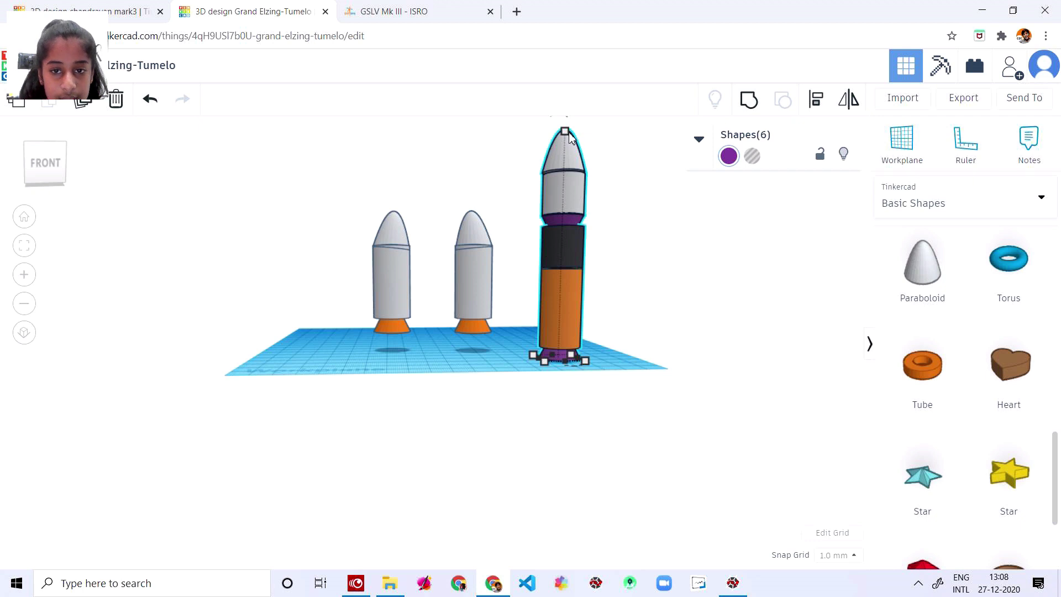
left_click_drag(504, 180, 594, 372)
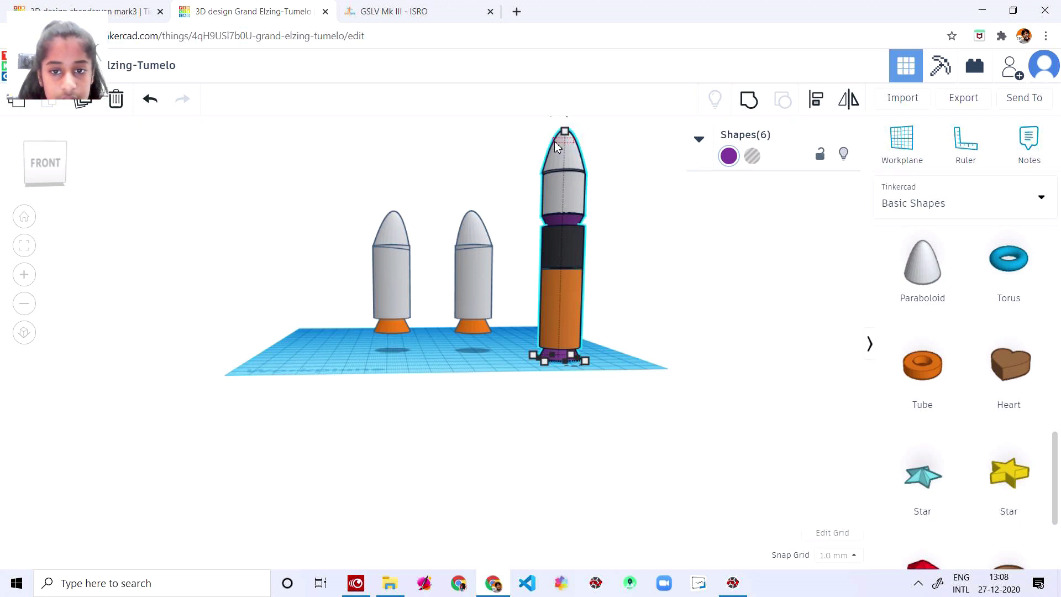
left_click(557, 147)
left_click_drag(543, 137, 587, 366)
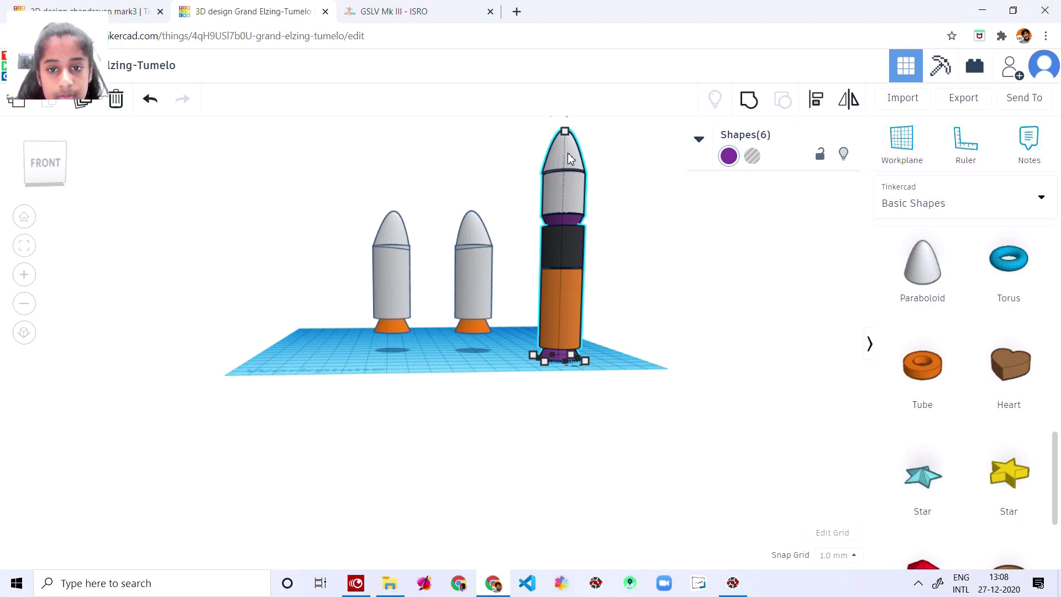
Try to move the selected core rocket back across the workplane from the front view, undoing the moves.
mouse_move(565, 125)
left_mouse_down()
mouse_move(546, 127)
mouse_move(562, 126)
left_mouse_up()
key("ctrl+z")
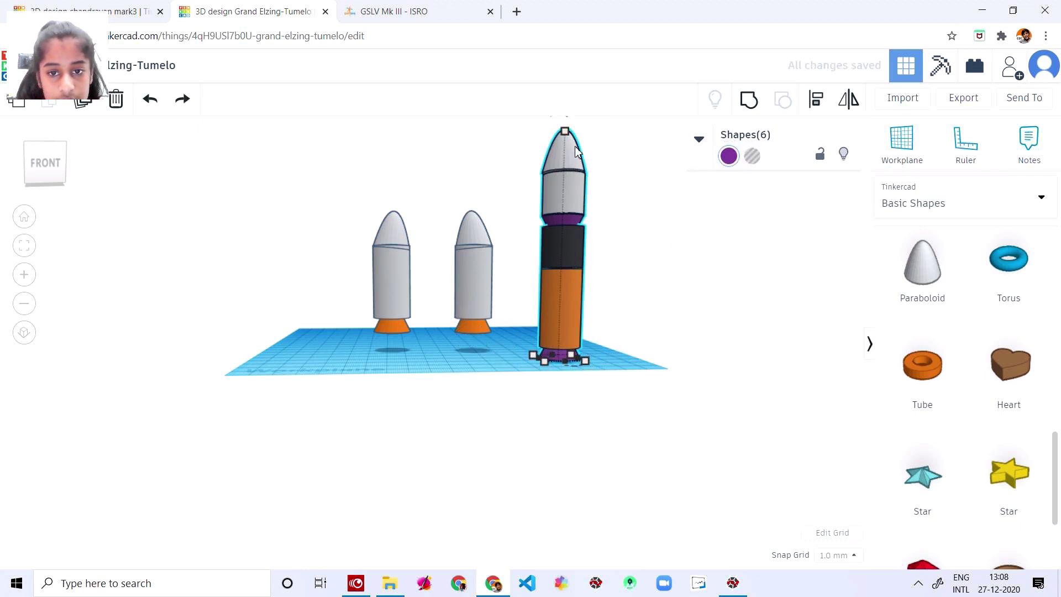
left_click_drag(575, 150, 567, 174)
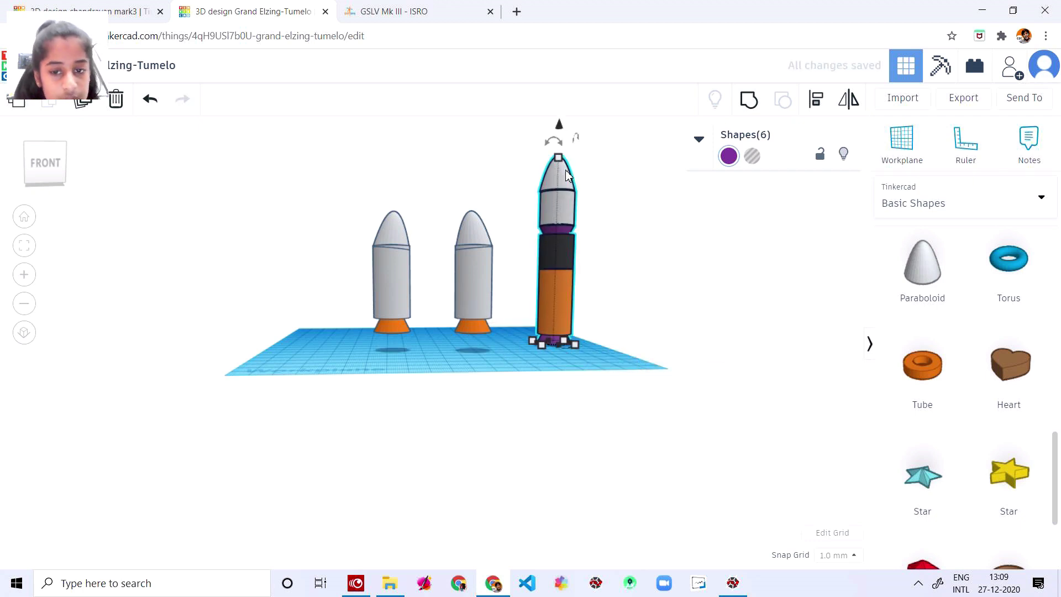
Shift the core rocket slightly back and sideways across the workplane from the top view, and deselect it.
left_click(48, 147)
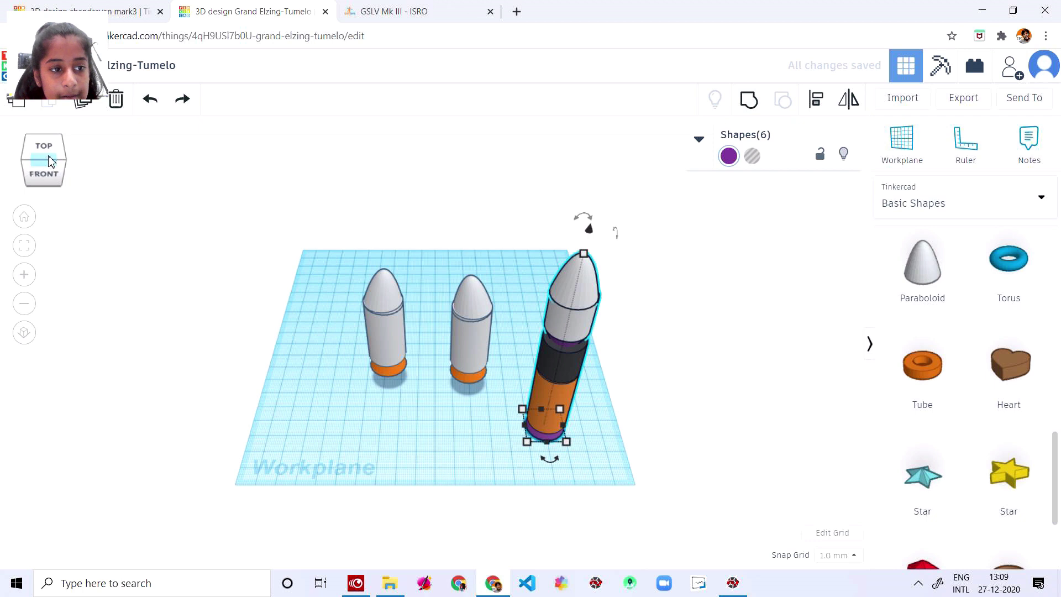
left_click(46, 147)
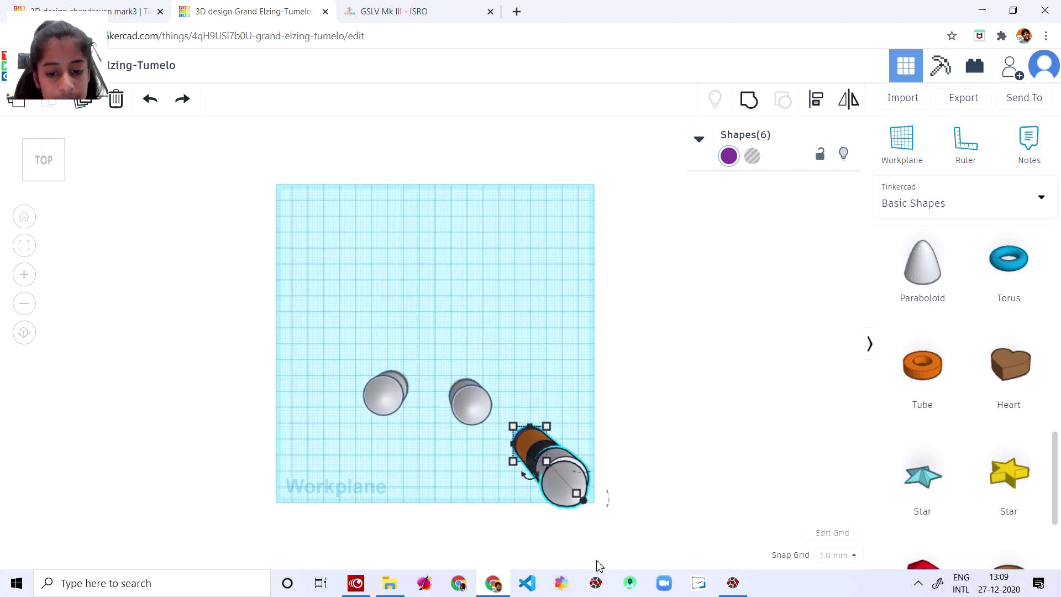
left_click_drag(562, 498, 572, 487)
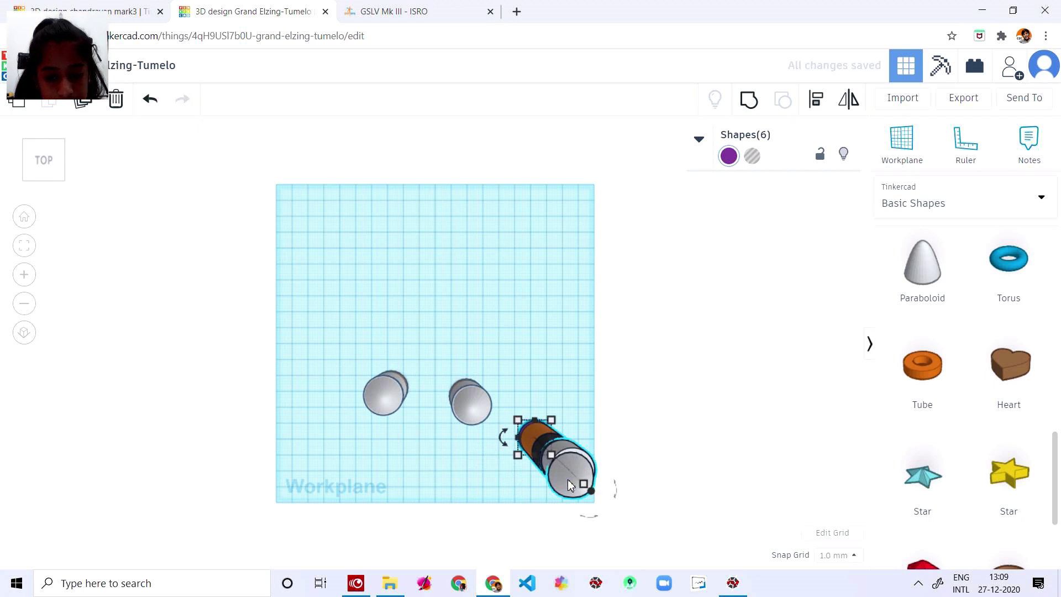
mouse_move(565, 478)
left_mouse_down()
mouse_move(582, 464)
mouse_move(570, 466)
left_mouse_up()
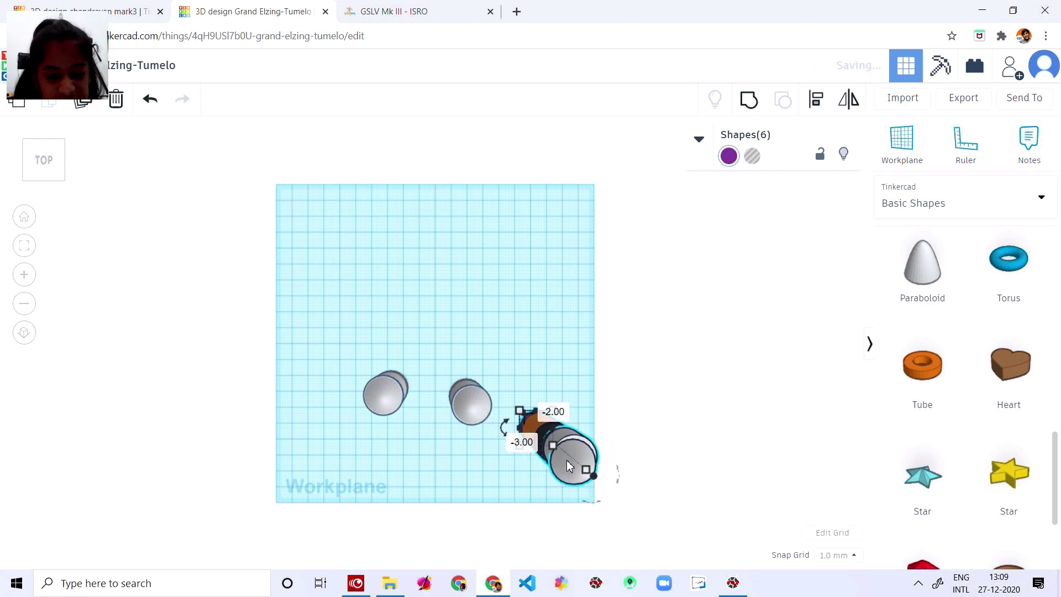
right_click_drag(640, 450, 596, 260)
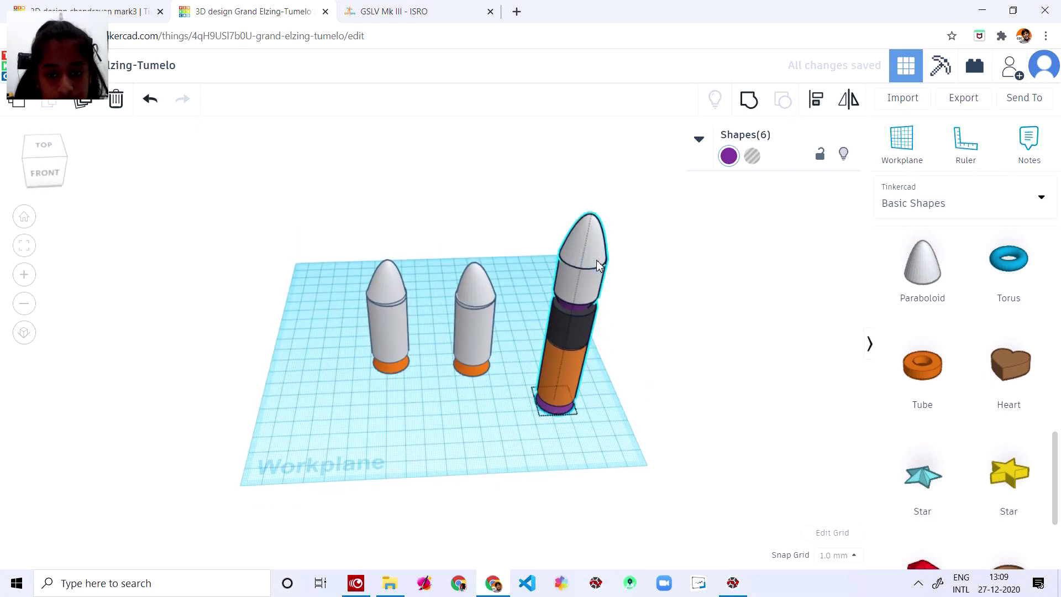
left_click(502, 443)
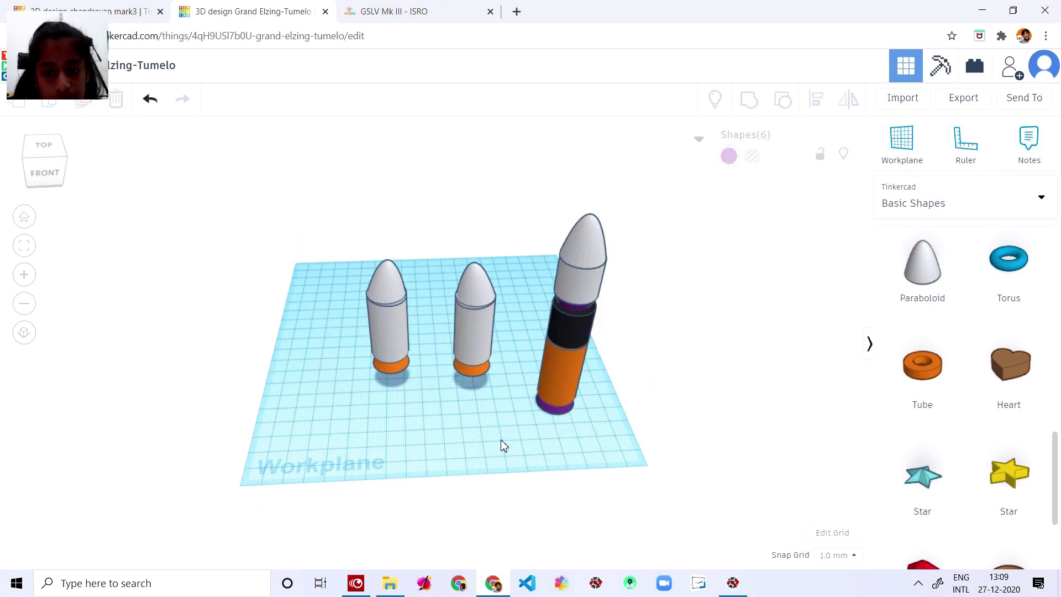
Fine-tune the paraboloid's position over the white cylinder from above, shifting it 1 mm and 2 mm.
left_click(584, 235)
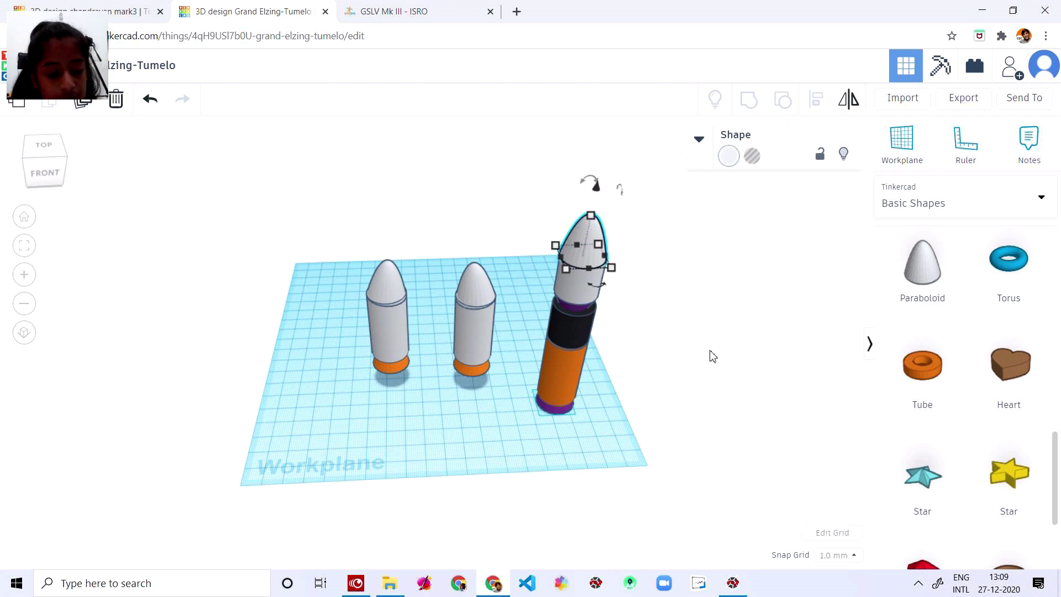
right_click_drag(713, 356, 700, 444)
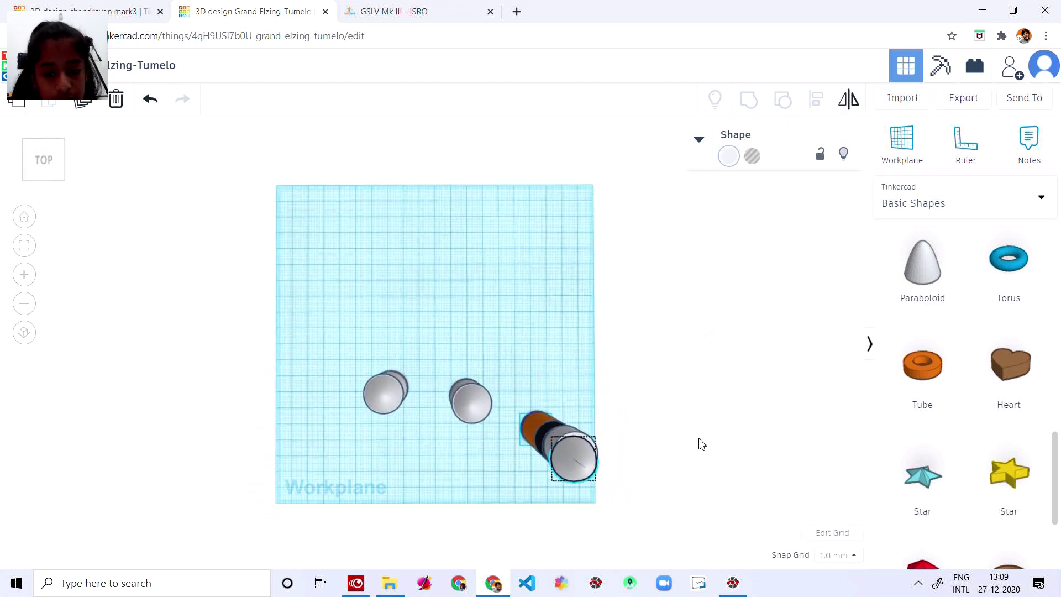
left_click(573, 473)
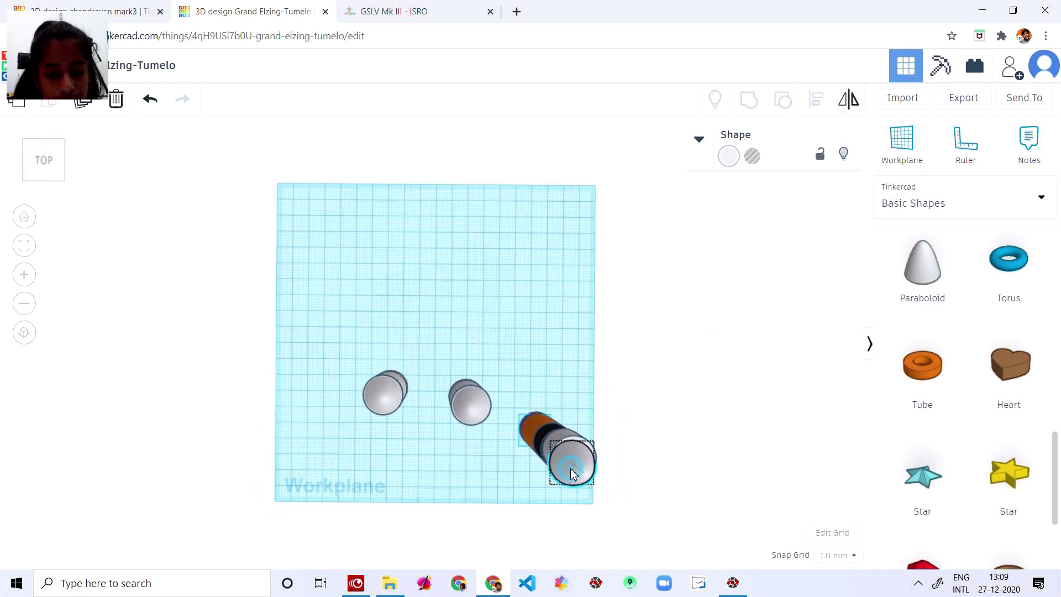
left_click_drag(575, 465, 574, 464)
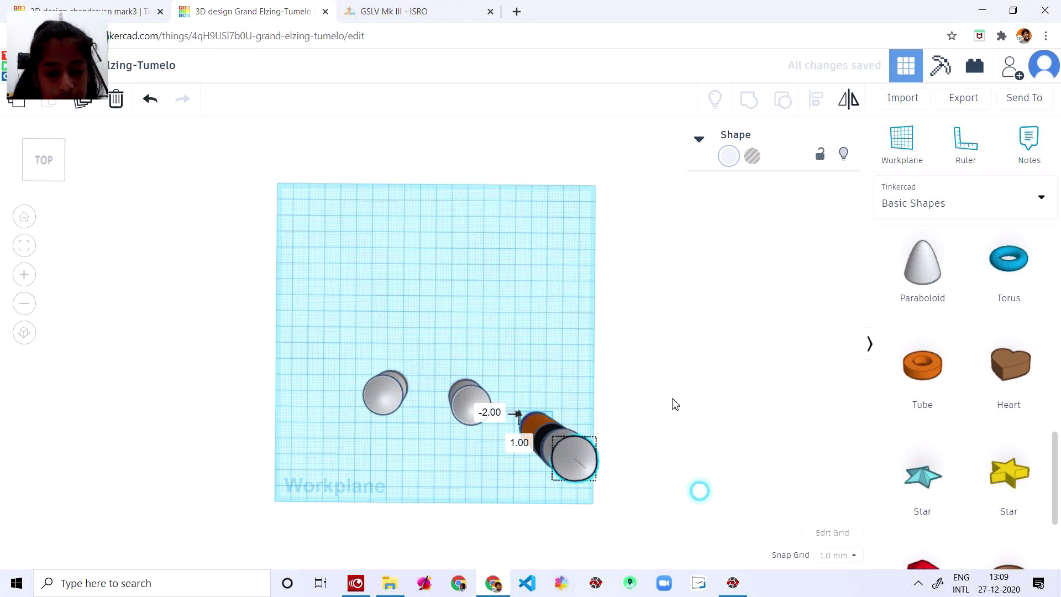
right_click_drag(698, 492, 675, 381)
Move the whole core rocket 68 mm sideways and 19 mm back to stand between the two boosters.
left_click_drag(516, 123, 600, 414)
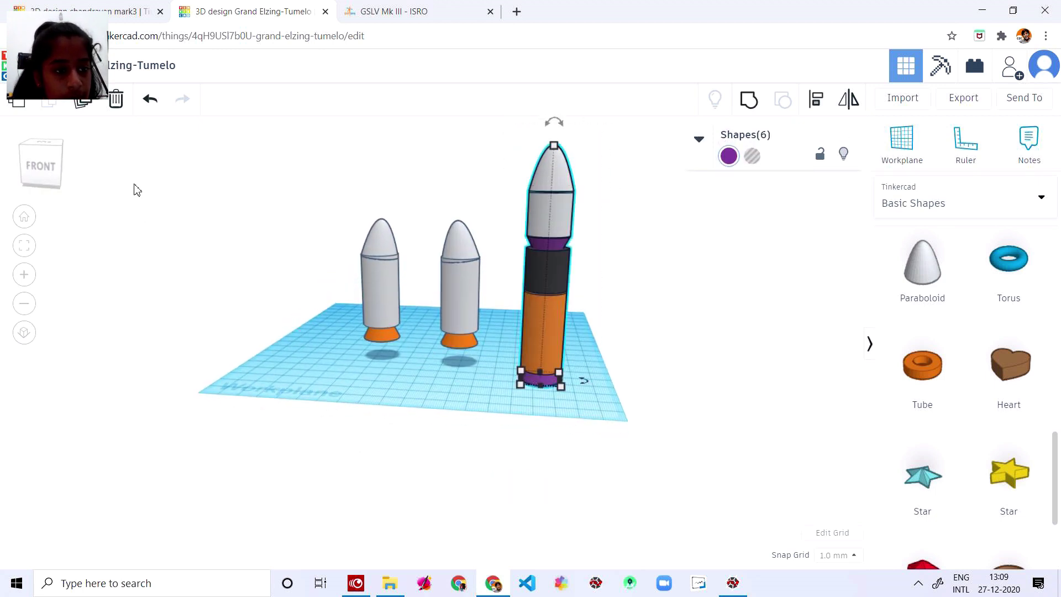
left_click(45, 146)
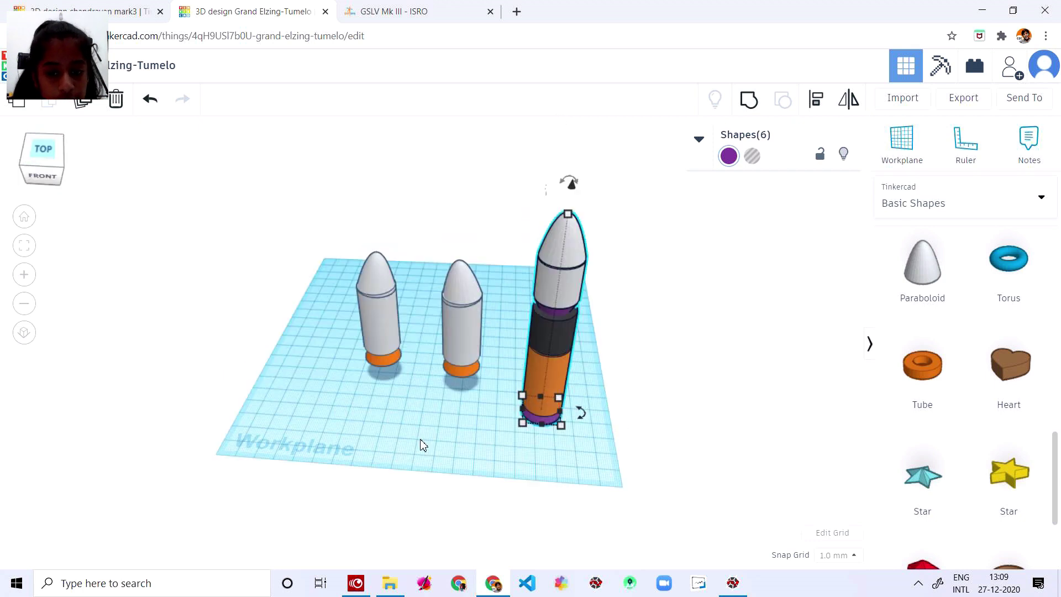
left_click_drag(582, 478, 423, 432)
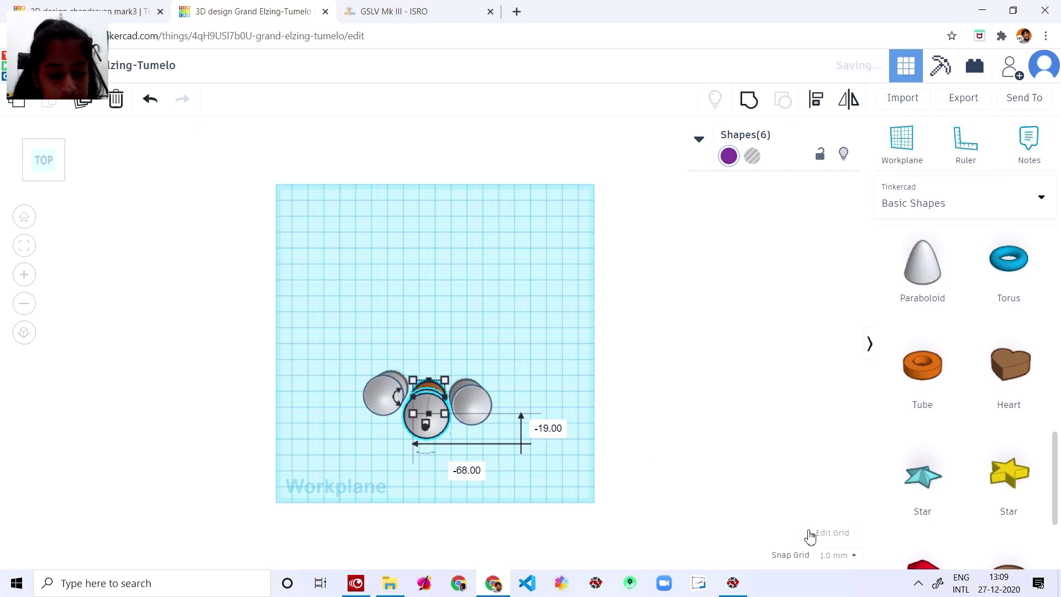
right_click_drag(733, 485, 732, 422)
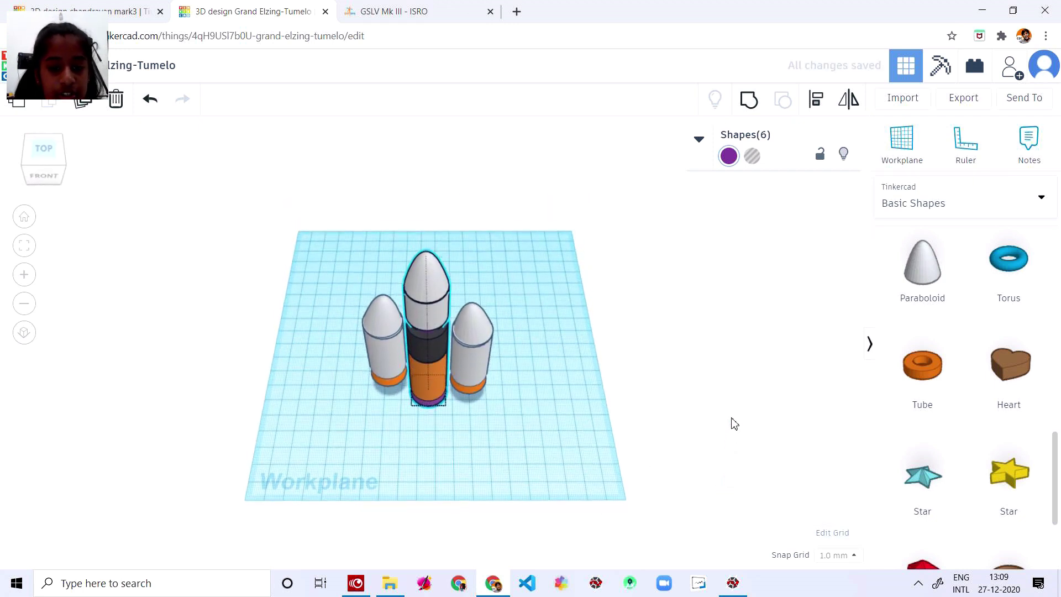
Move the right booster's three shapes 3 mm towards the core rocket and 5 mm forward.
left_click_drag(461, 276, 481, 335)
left_click(483, 387)
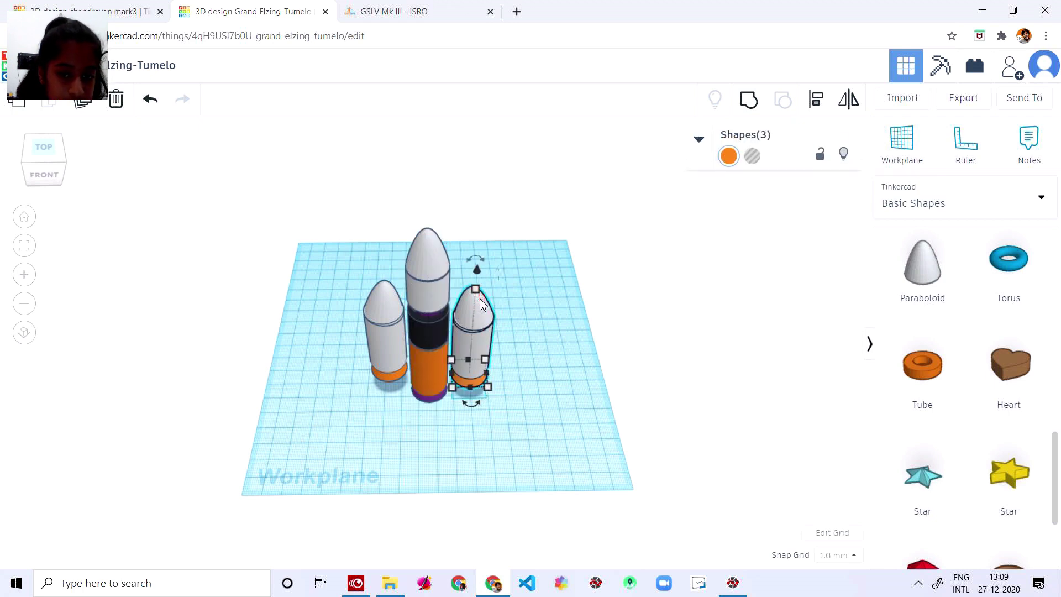
left_click(456, 275)
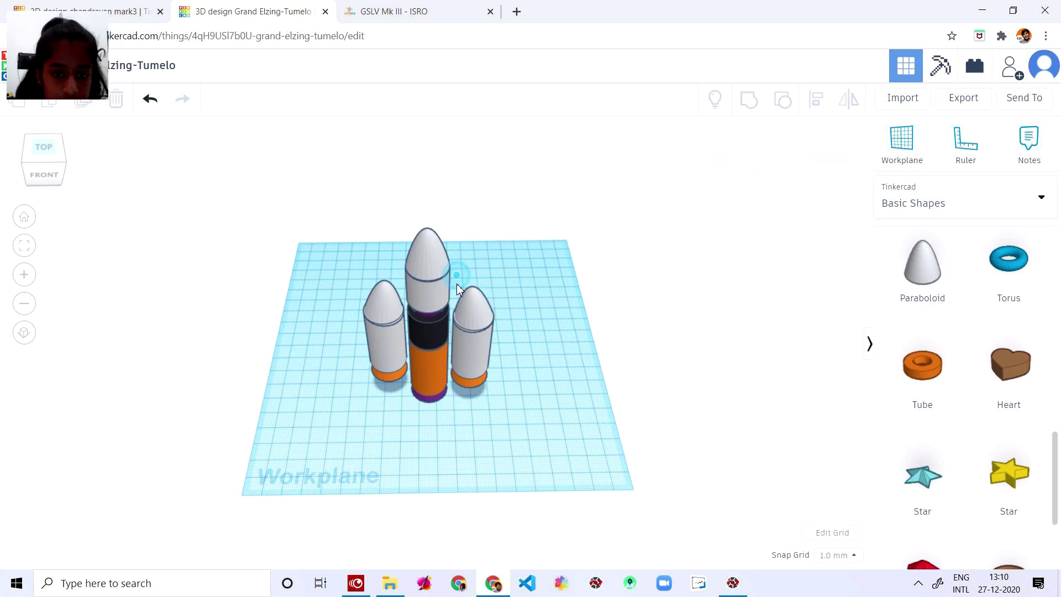
left_click(480, 347)
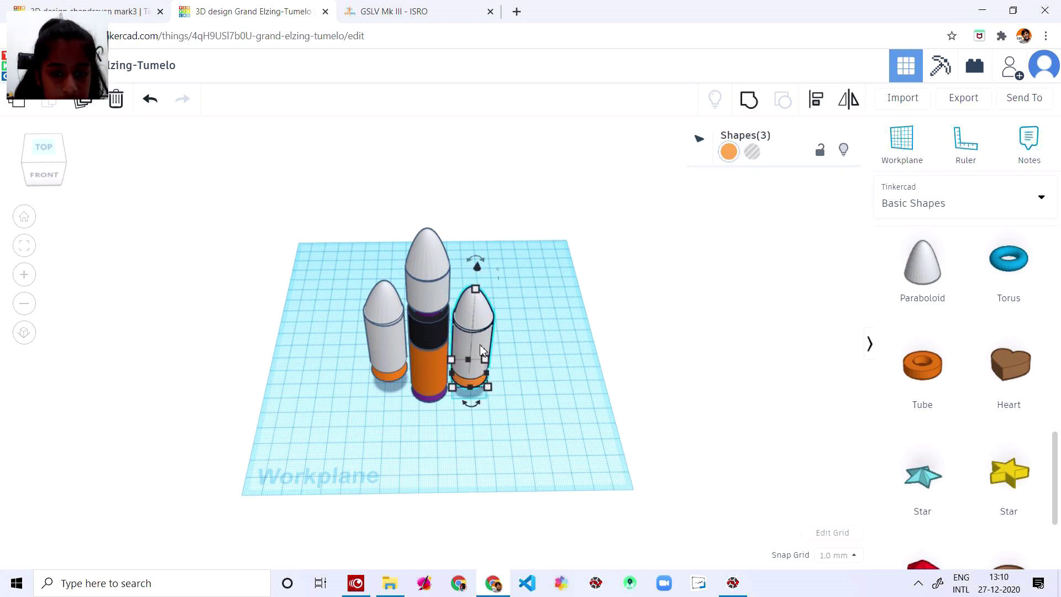
left_click_drag(481, 306, 453, 325)
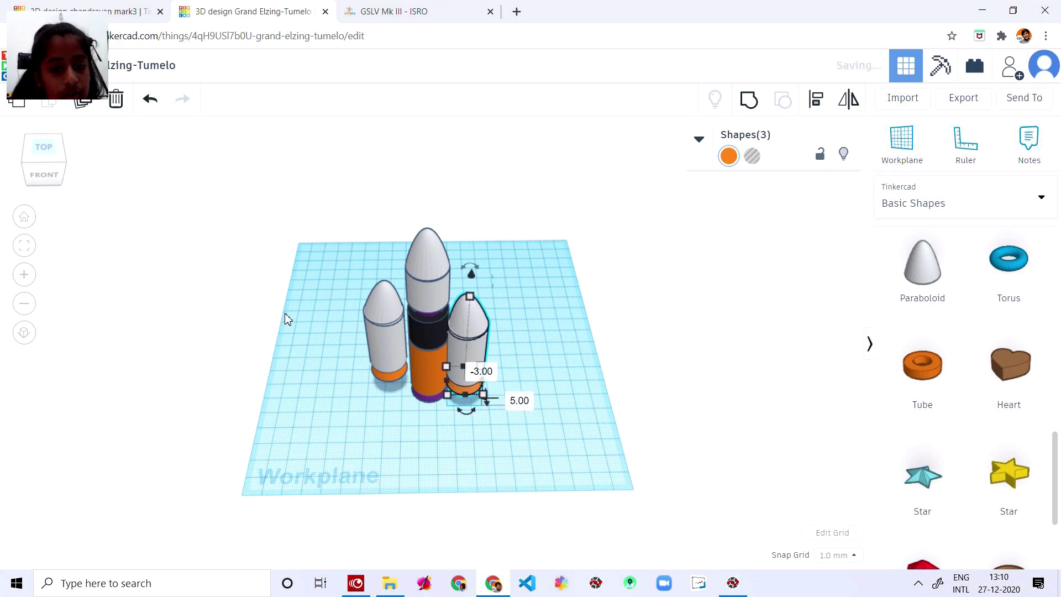
Try to move the left booster next to the core rocket, undo the move and clear the selection.
left_click(345, 280)
left_click_drag(354, 279, 409, 394)
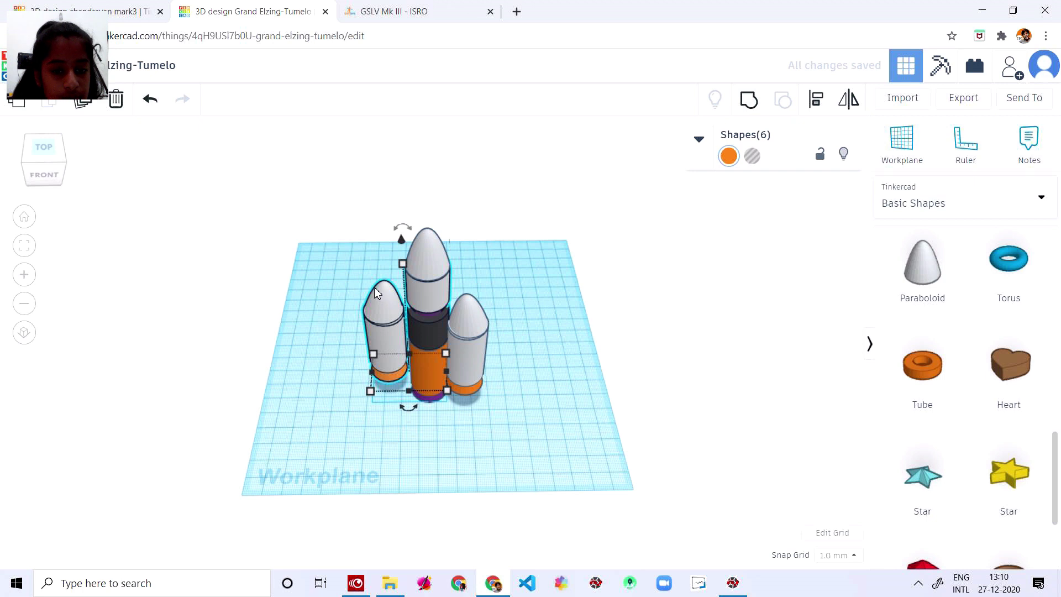
left_click_drag(389, 292, 390, 298)
key("ctrl+z")
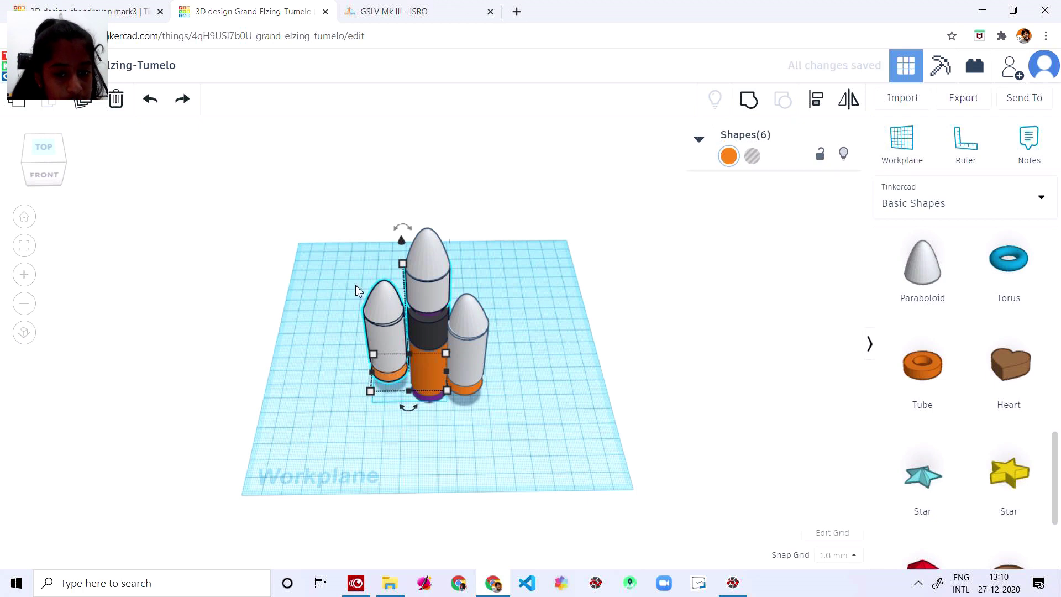
left_click_drag(348, 285, 418, 398)
left_click(567, 447)
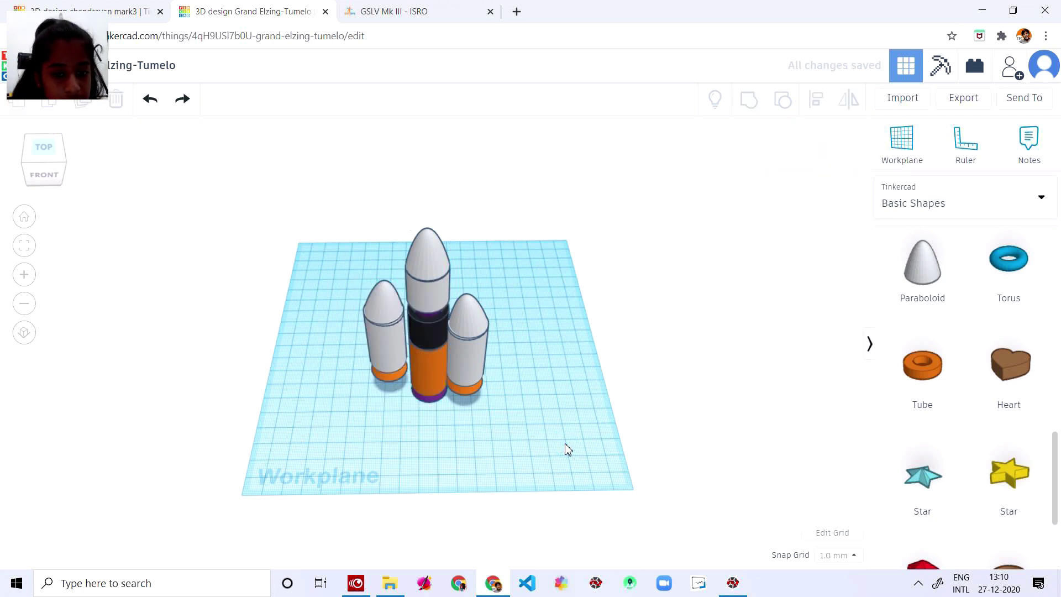
Move the left booster's three shapes 3 mm towards the core rocket and 8 mm forward, and clear the selection.
left_click_drag(346, 280, 408, 379)
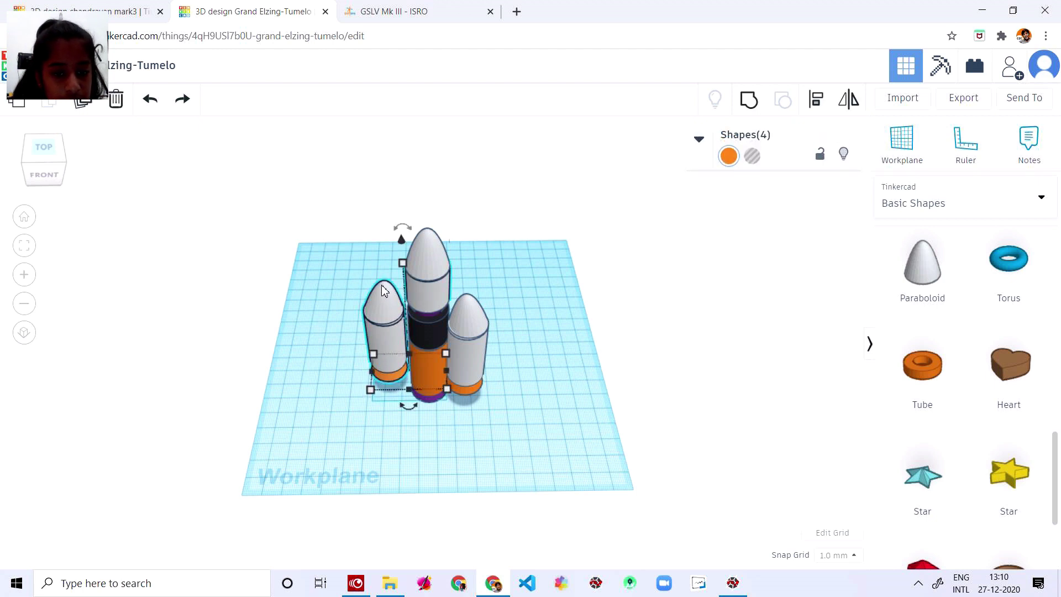
left_click(532, 492)
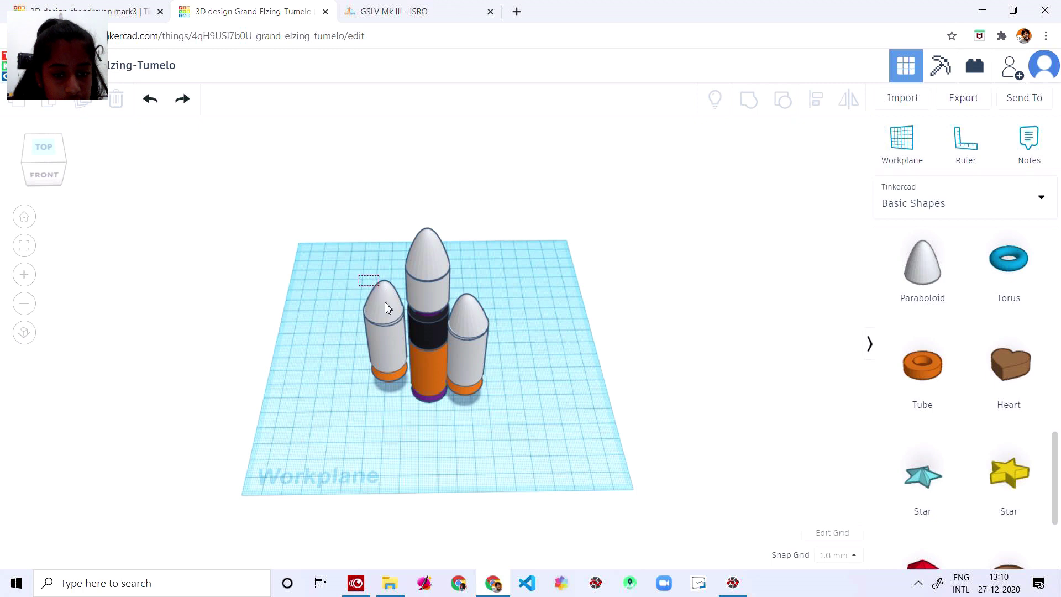
left_click_drag(400, 369, 403, 379)
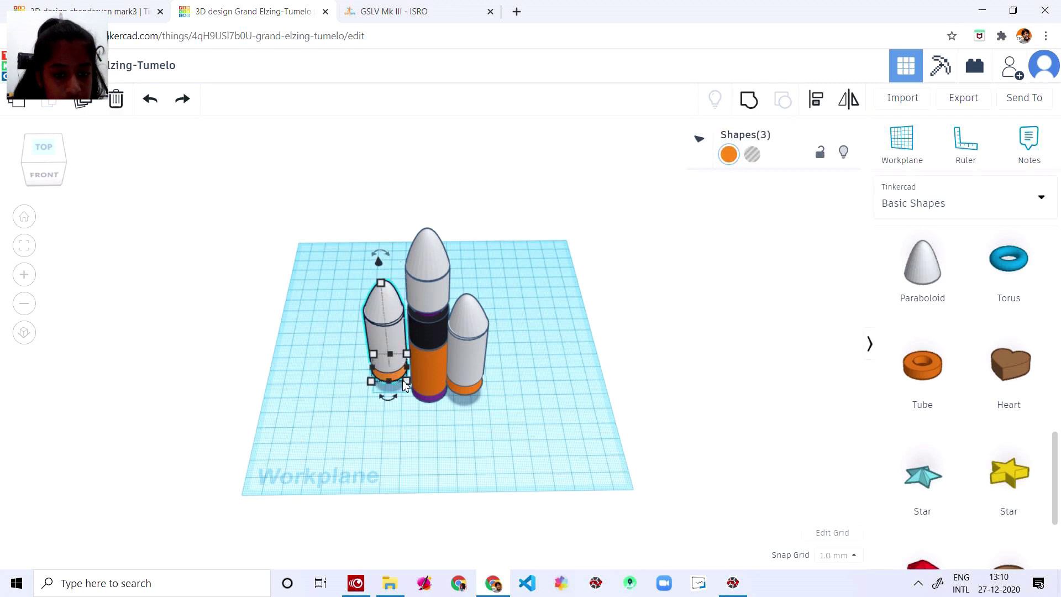
left_click(394, 291)
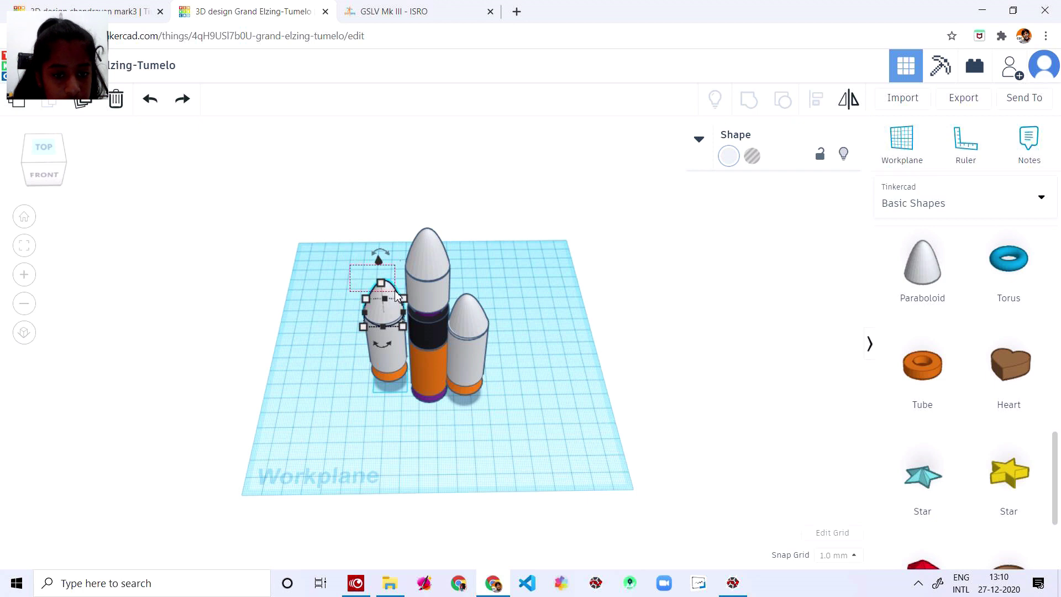
left_click_drag(407, 333, 407, 389)
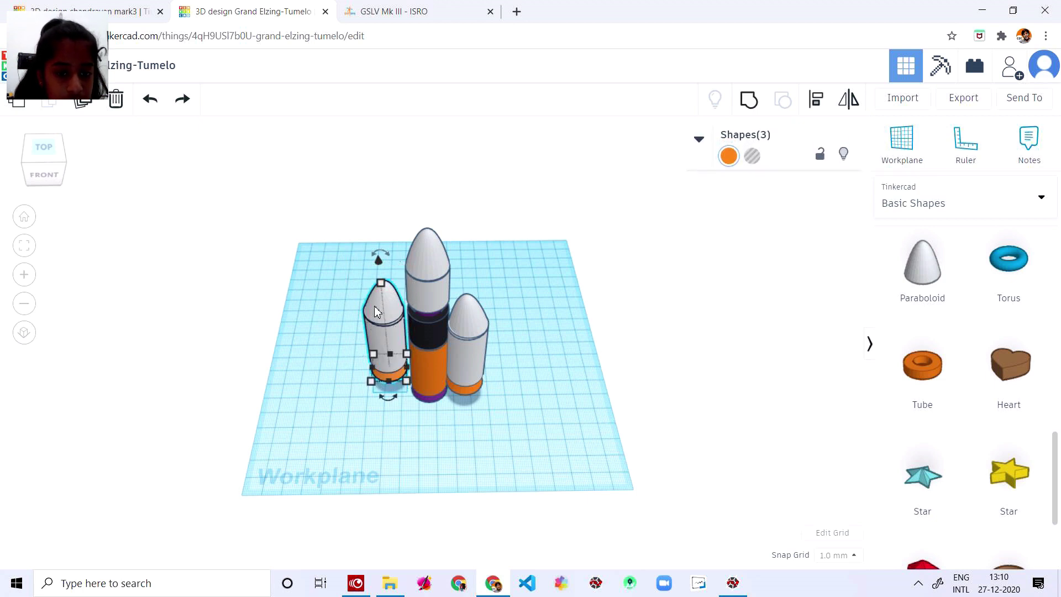
left_click_drag(373, 314, 381, 324)
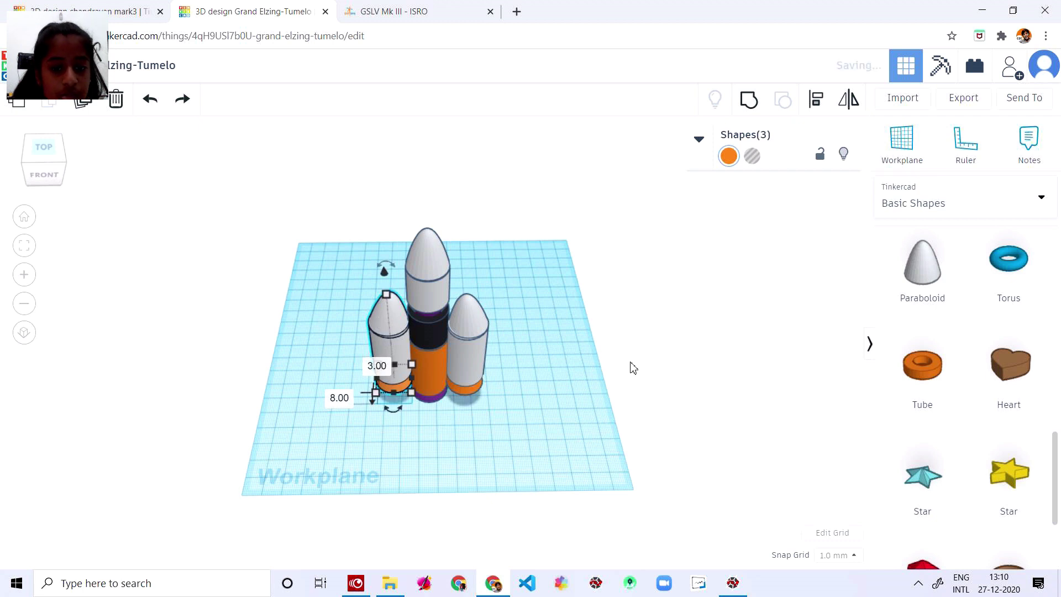
left_click(670, 363)
Examine the assembled rocket and the fit of both boosters against the core from the front, back and sides.
right_click_drag(670, 363, 669, 343)
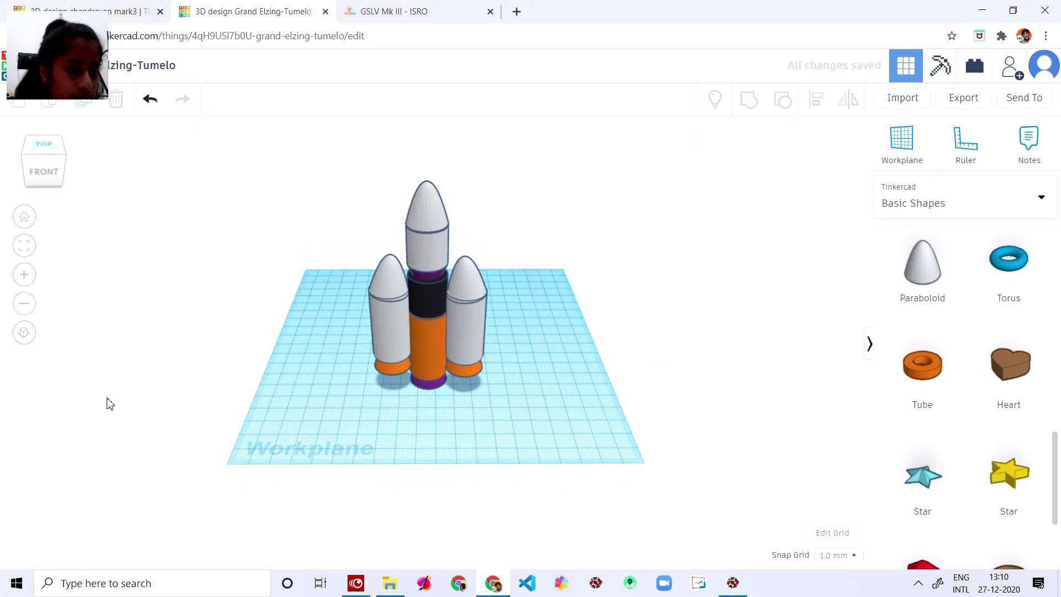
left_click(23, 275)
right_click_drag(680, 265, 494, 354)
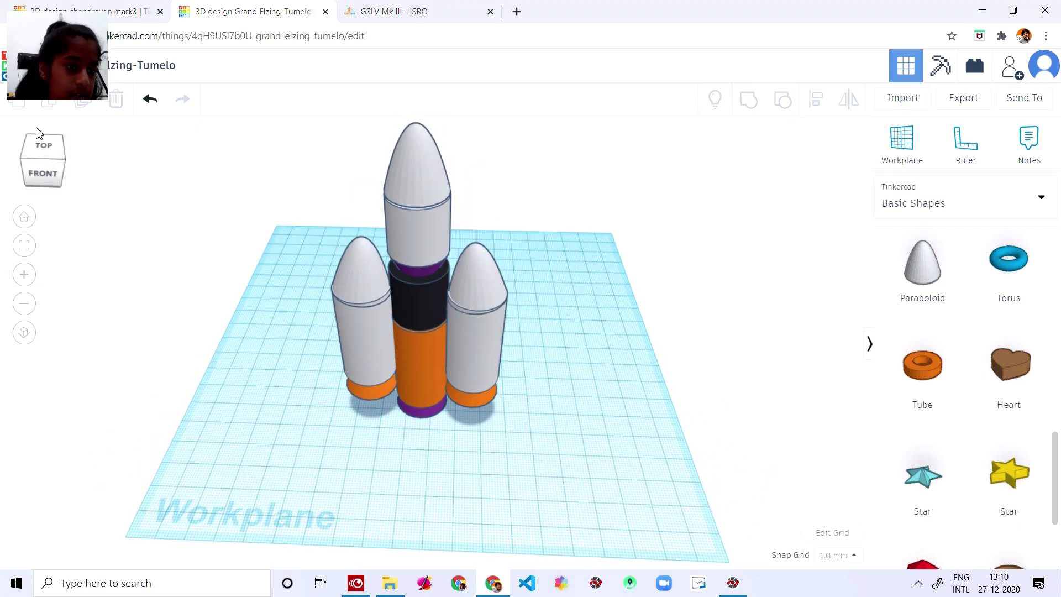
left_click(47, 169)
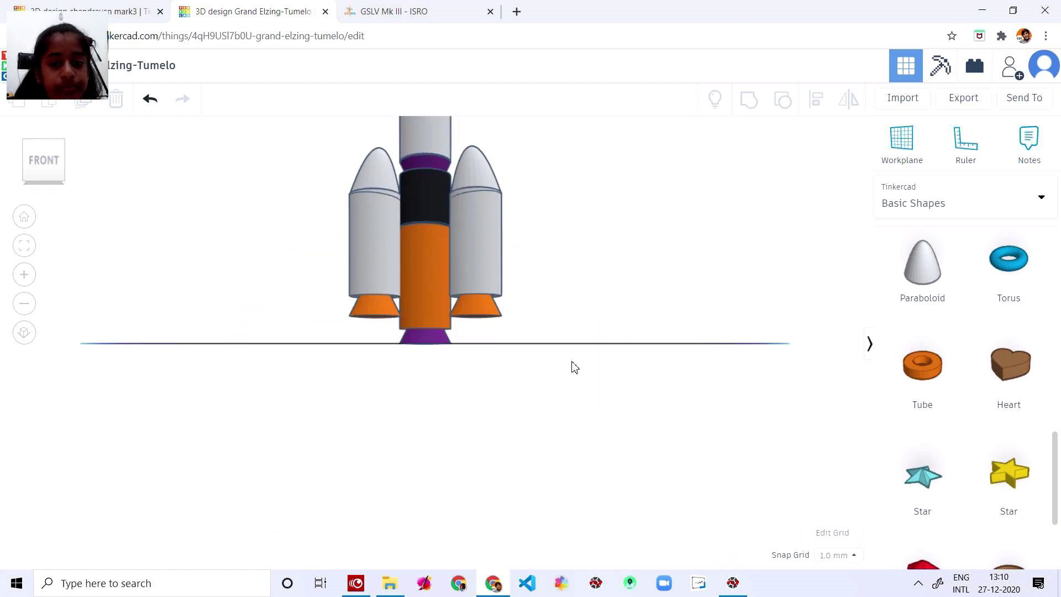
right_click_drag(572, 407, 559, 470)
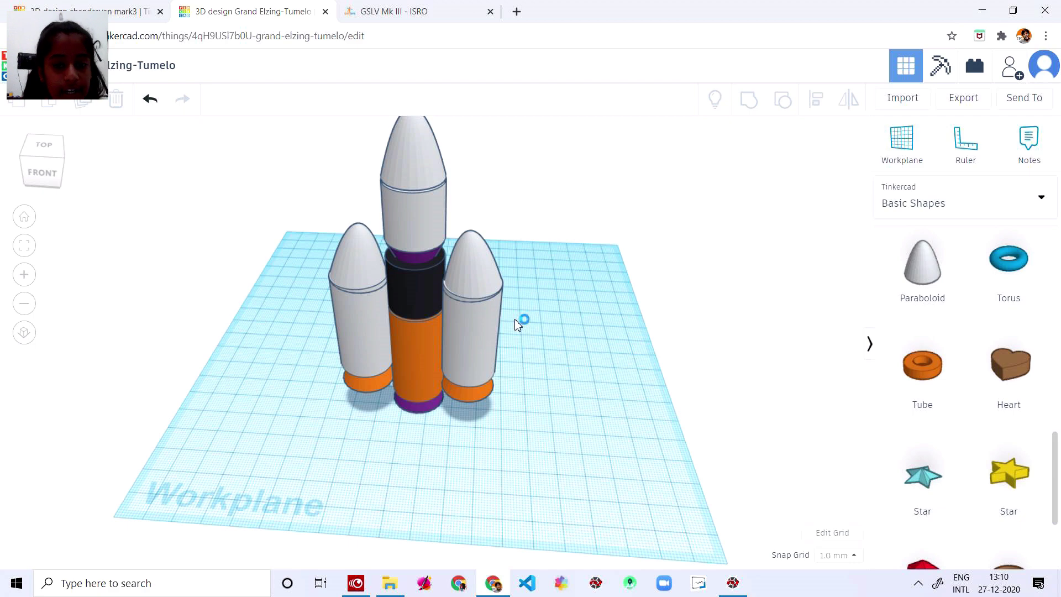
right_click_drag(731, 216, 351, 439)
right_click_drag(702, 303, 384, 292)
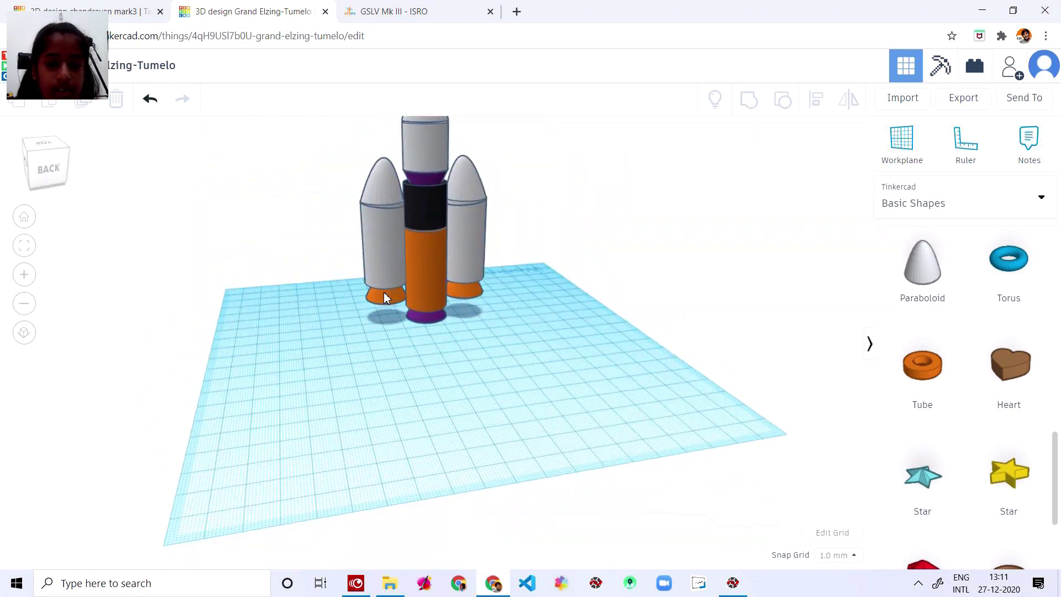
right_click_drag(741, 298, 454, 298)
right_click_drag(736, 448, 400, 399)
right_click_drag(656, 440, 715, 397)
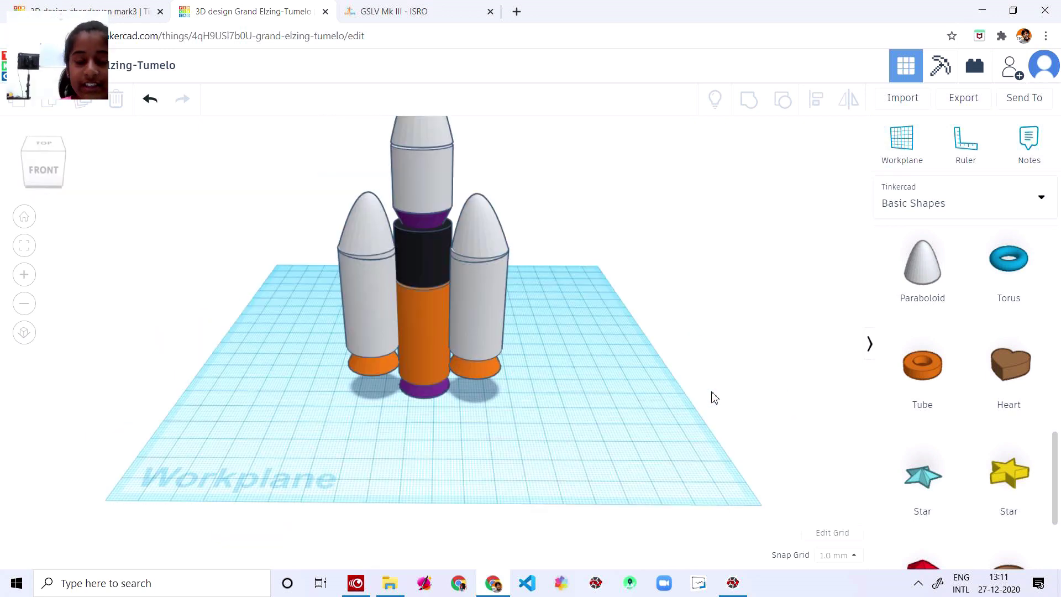